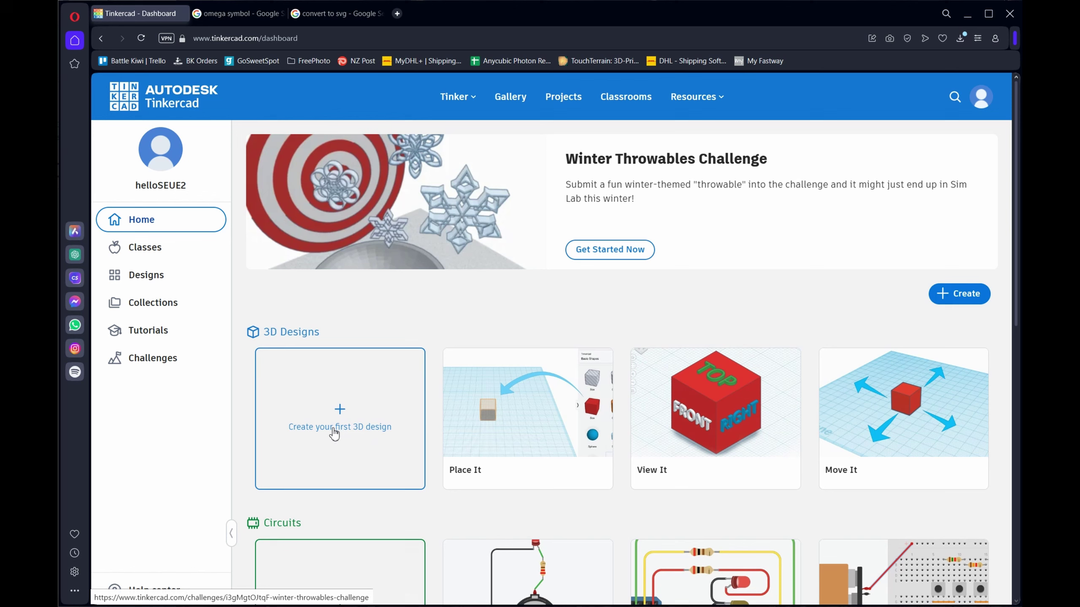
# Step: Start a new blank 3D design, which opens as Super Jaban-Leelo
pyautogui.click(346, 433)
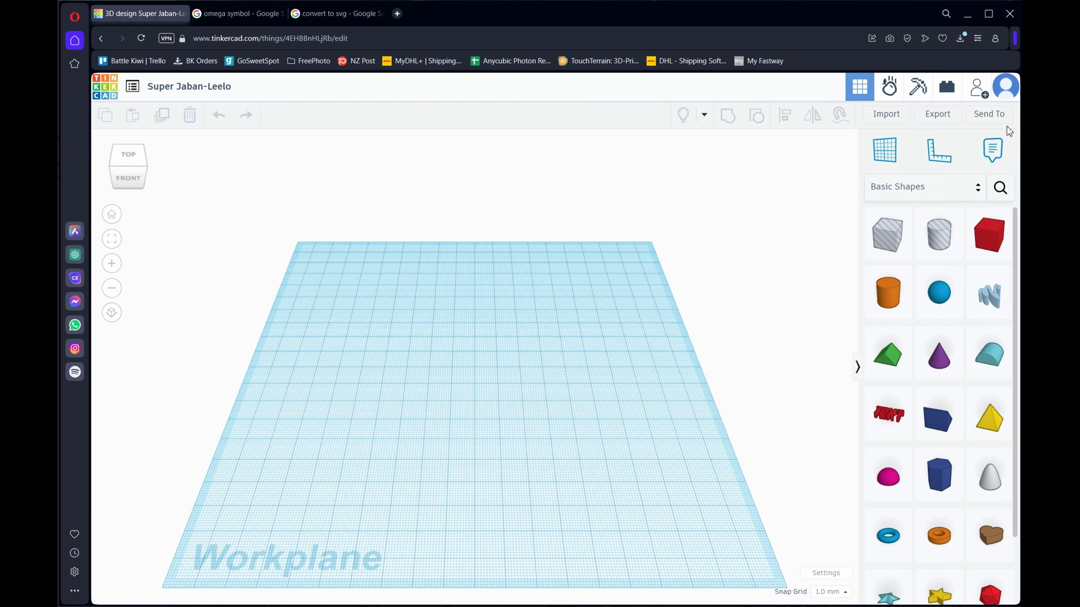
# Step: Hide the shape library and orbit and zoom around the empty workplane
pyautogui.click(857, 367)
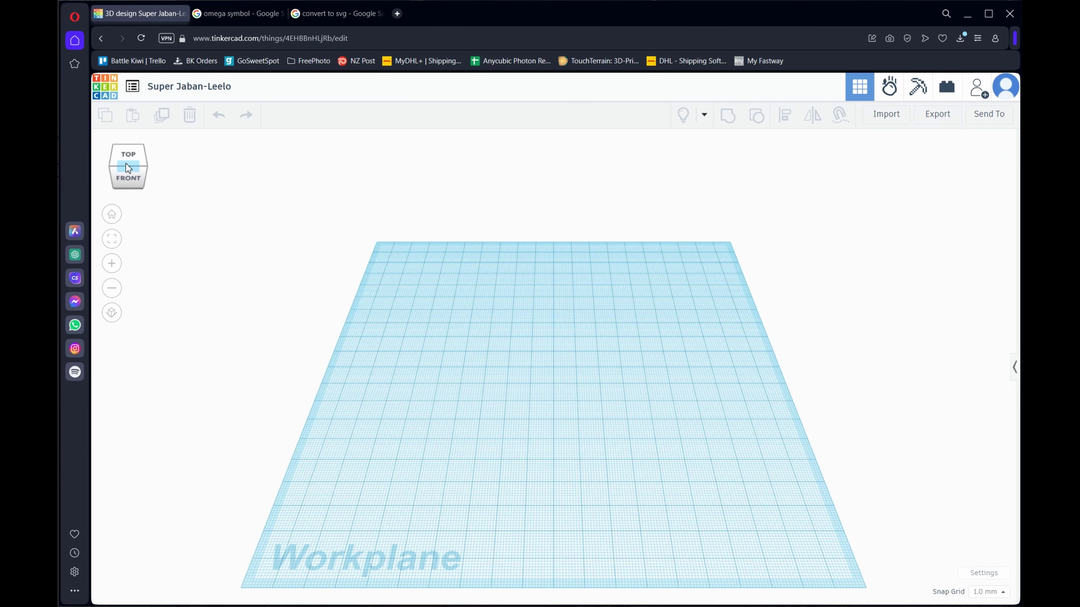
pyautogui.click(128, 178)
pyautogui.moveTo(128, 176)
pyautogui.mouseDown()
pyautogui.moveTo(133, 161)
pyautogui.moveTo(113, 173)
pyautogui.moveTo(126, 179)
pyautogui.mouseUp()
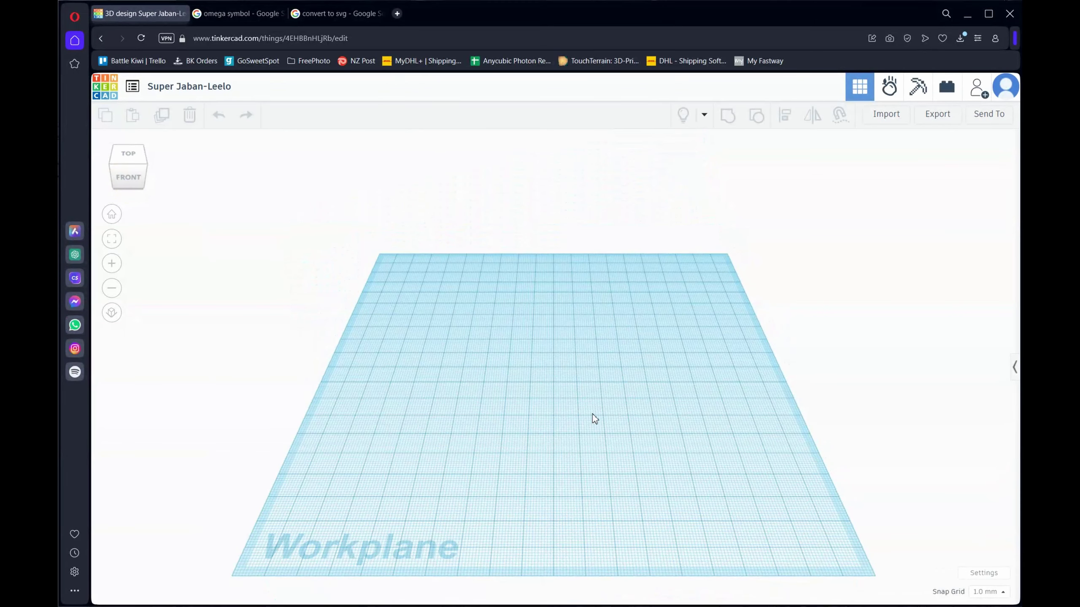
pyautogui.scroll(5, 547, 440)
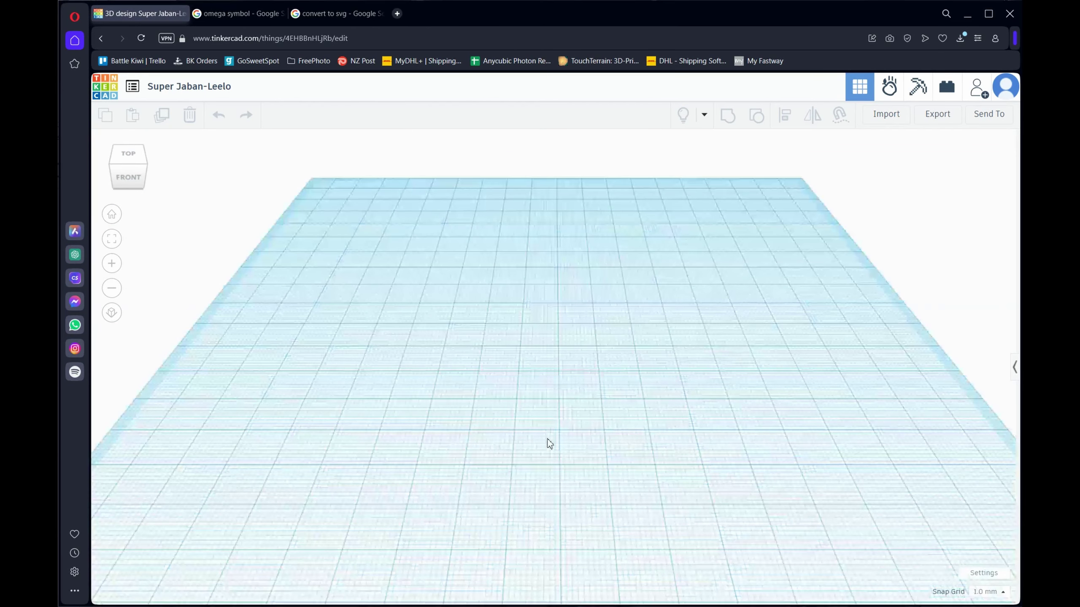
pyautogui.scroll(-6, 548, 440)
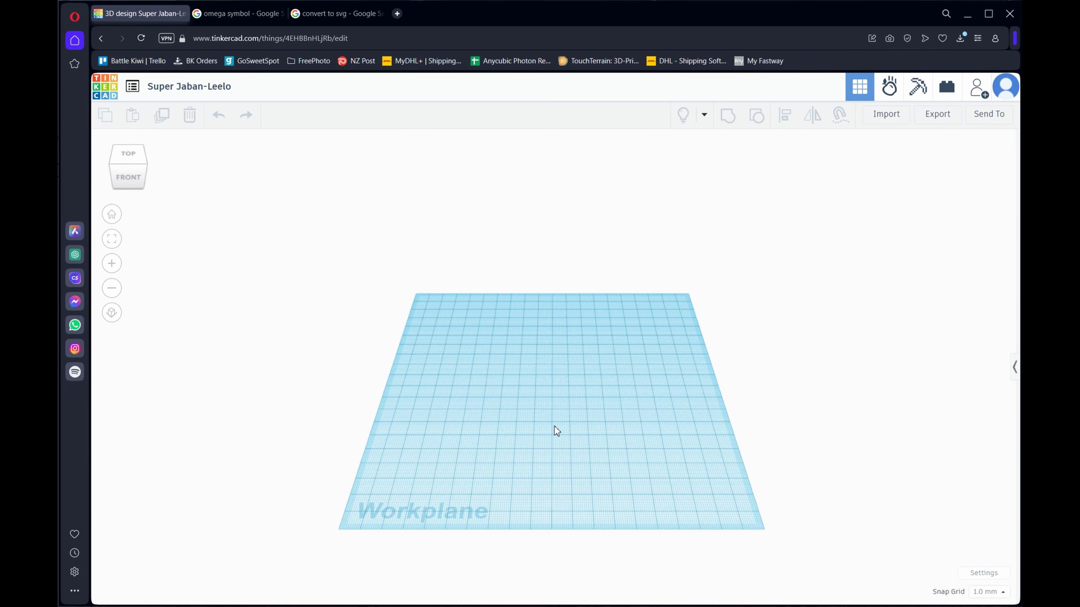
pyautogui.moveTo(554, 426)
pyautogui.mouseDown(button='right')
pyautogui.moveTo(532, 424)
pyautogui.moveTo(531, 401)
pyautogui.moveTo(574, 413)
pyautogui.moveTo(569, 429)
pyautogui.moveTo(551, 424)
pyautogui.moveTo(571, 415)
pyautogui.moveTo(550, 431)
pyautogui.mouseUp(button='right')
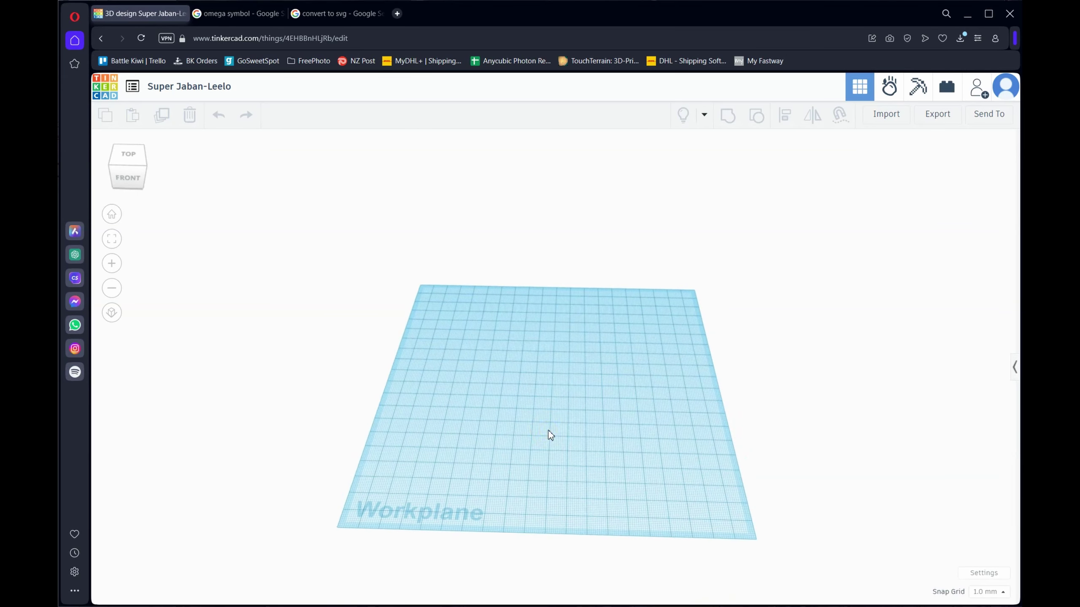
pyautogui.scroll(3, 548, 432)
pyautogui.scroll(5, 550, 435)
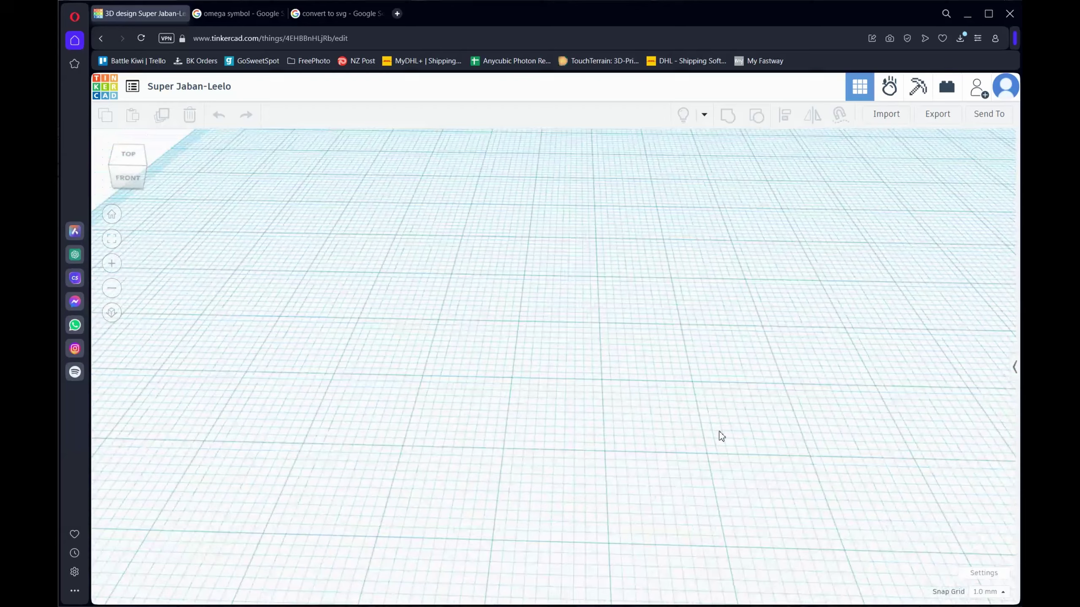
pyautogui.moveTo(703, 435); pyautogui.dragTo(710, 470, button='right')
pyautogui.scroll(3, 458, 533)
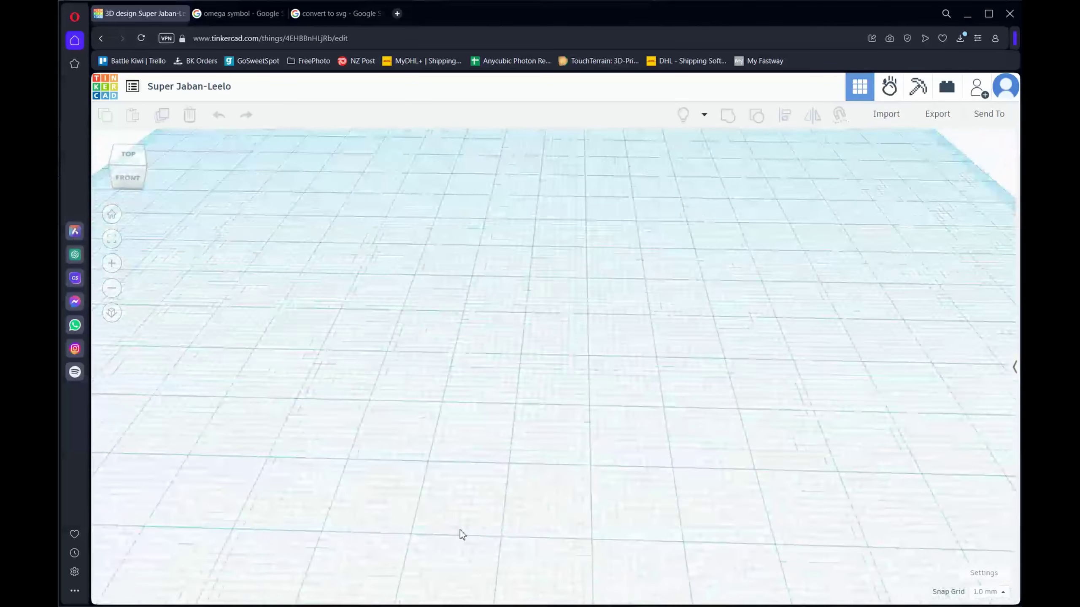
pyautogui.scroll(-5, 549, 439)
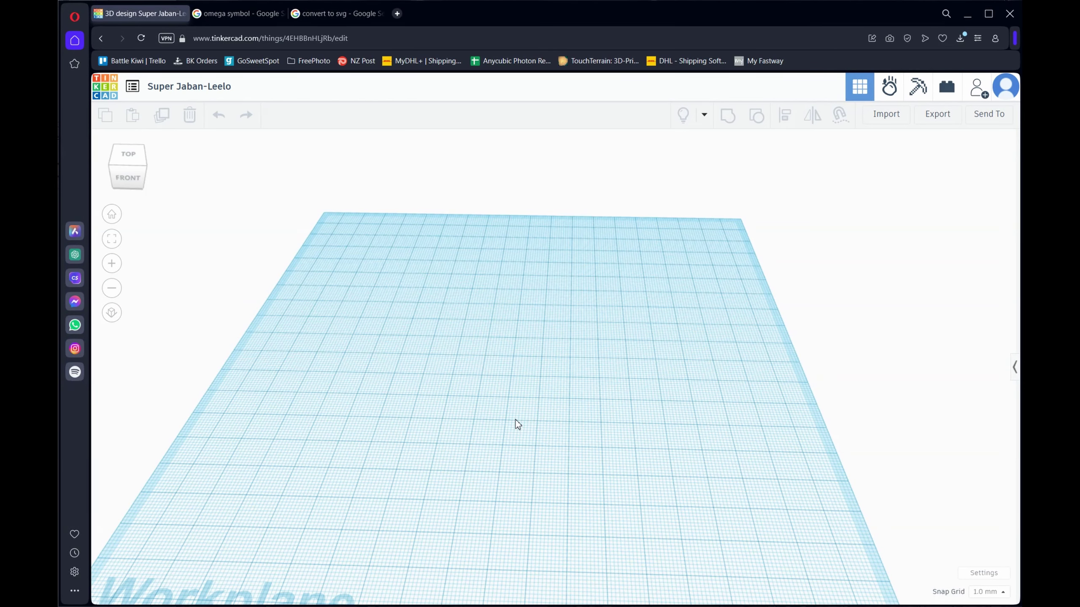
# Step: Import Battle-Box-Lid-Rivets-Blank.stl at 100% in millimetres as a 150 × 234 × 7.6 lid
pyautogui.click(888, 116)
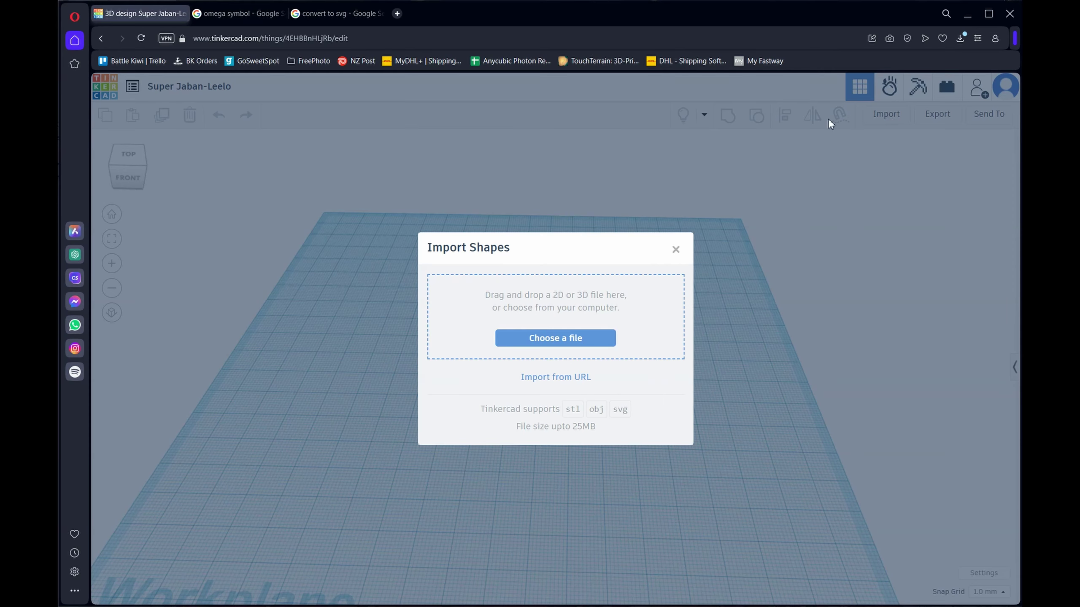
pyautogui.click(530, 343)
pyautogui.click(517, 431)
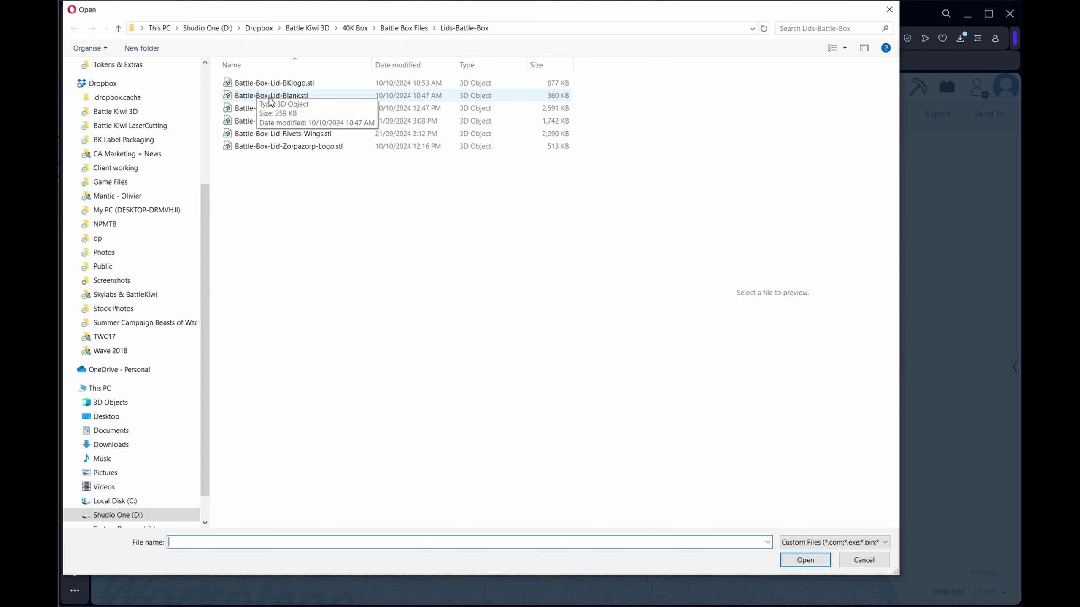
pyautogui.click(309, 96)
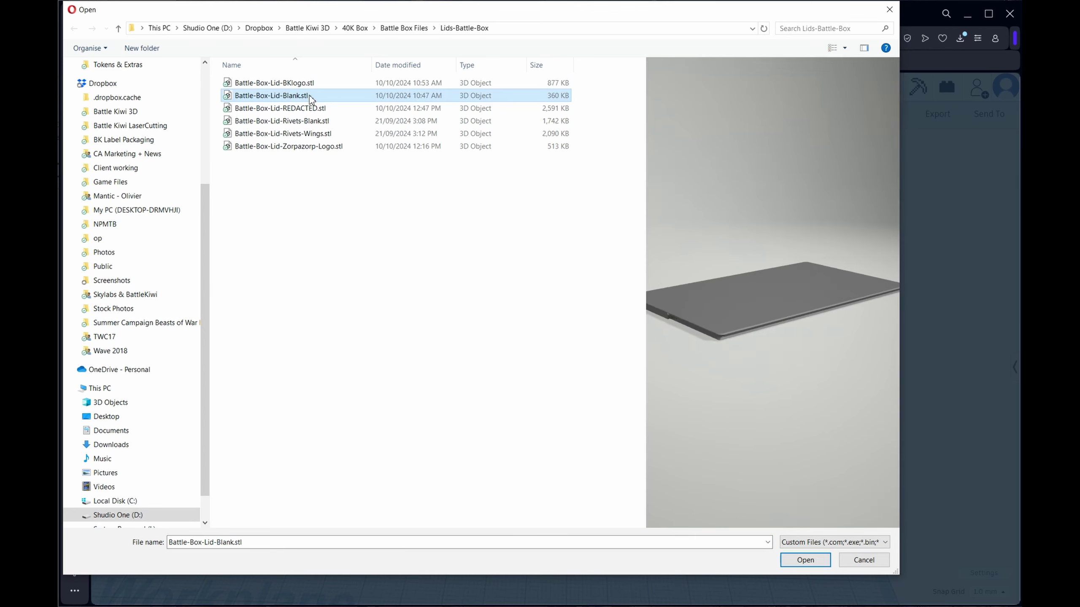
pyautogui.click(286, 123)
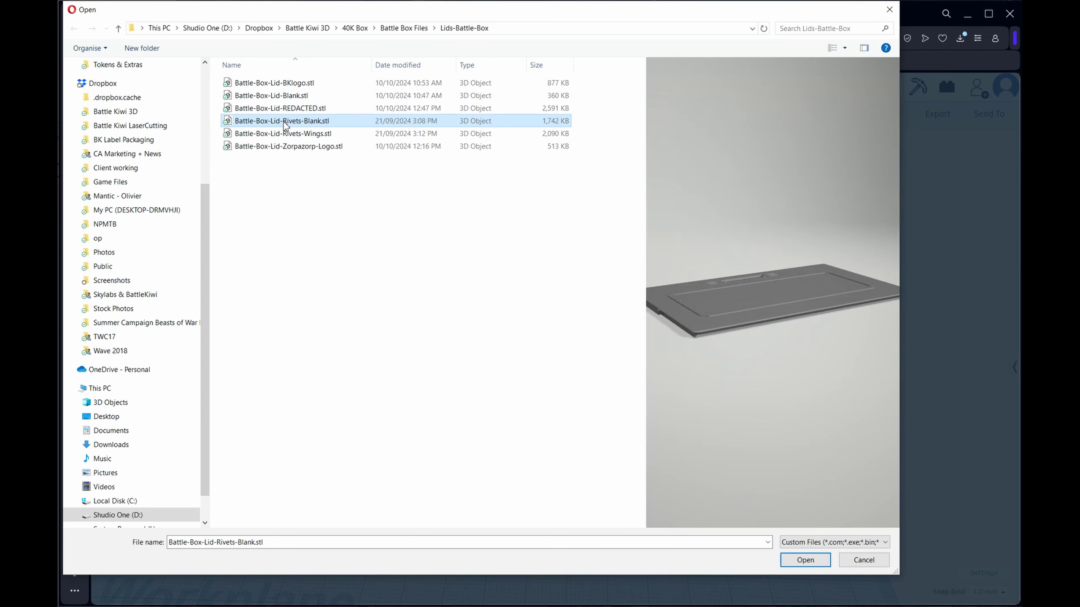
pyautogui.moveTo(769, 317); pyautogui.dragTo(701, 307)
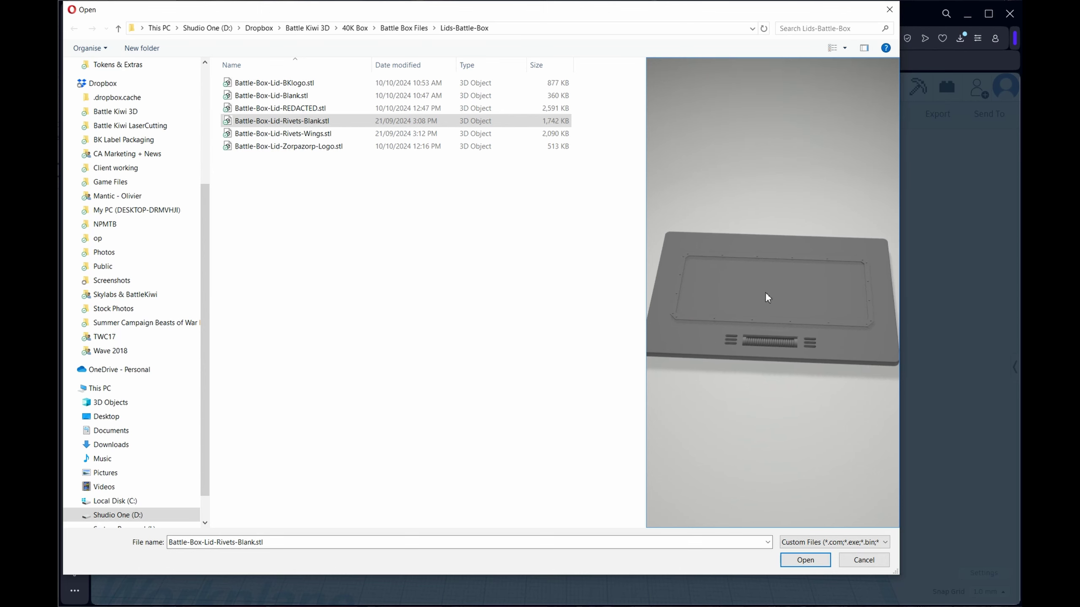
pyautogui.click(805, 561)
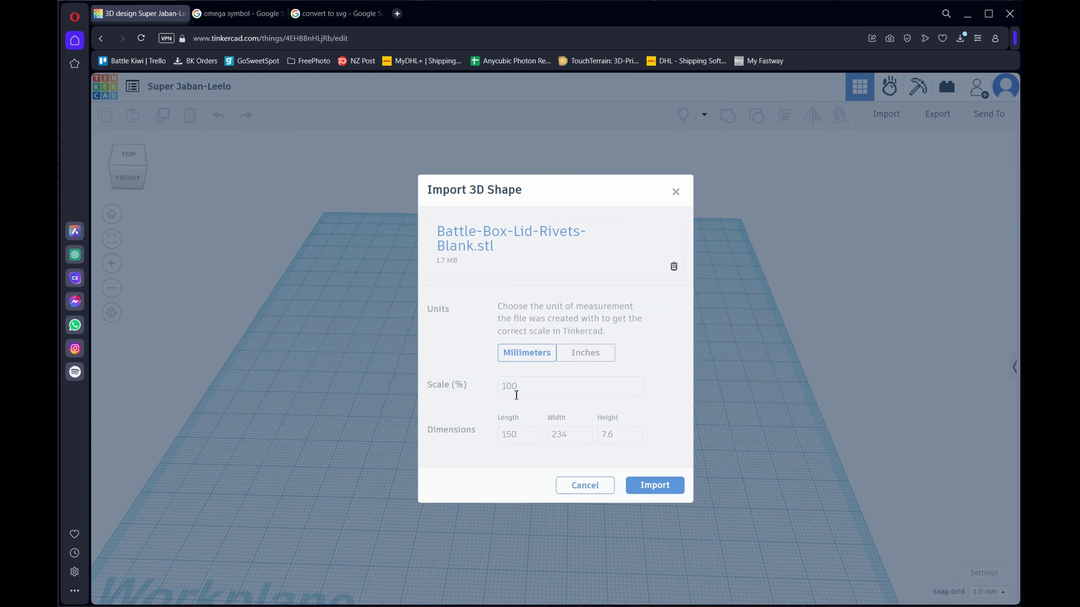
pyautogui.click(654, 492)
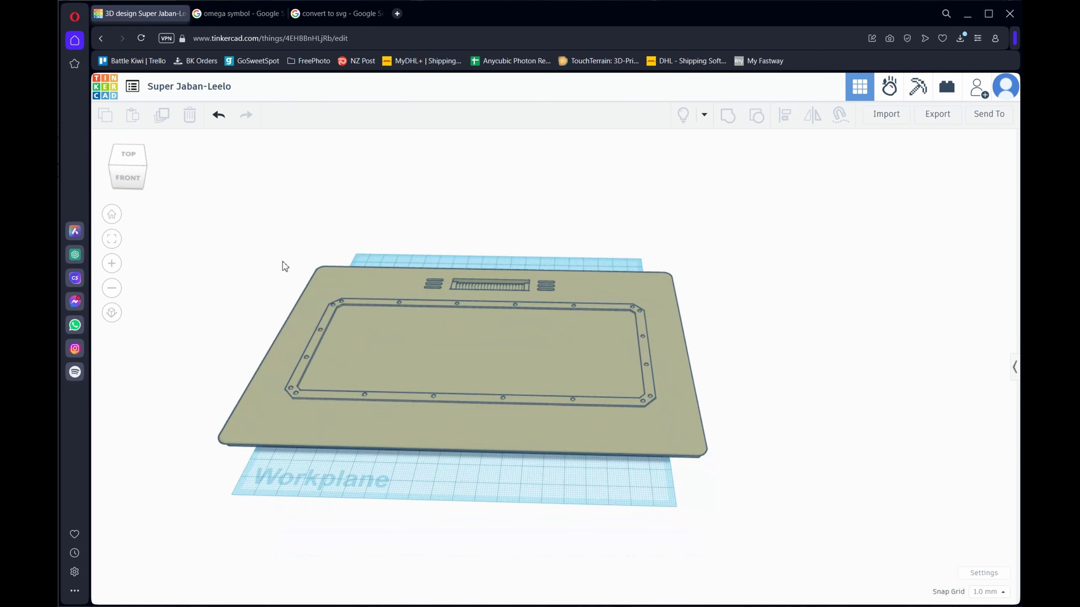
# Step: Orbit the view to an oblique angle over the imported riveted lid
pyautogui.moveTo(139, 177)
pyautogui.mouseDown()
pyautogui.moveTo(114, 187)
pyautogui.moveTo(83, 172)
pyautogui.moveTo(125, 193)
pyautogui.moveTo(143, 188)
pyautogui.mouseUp()
pyautogui.click(251, 347)
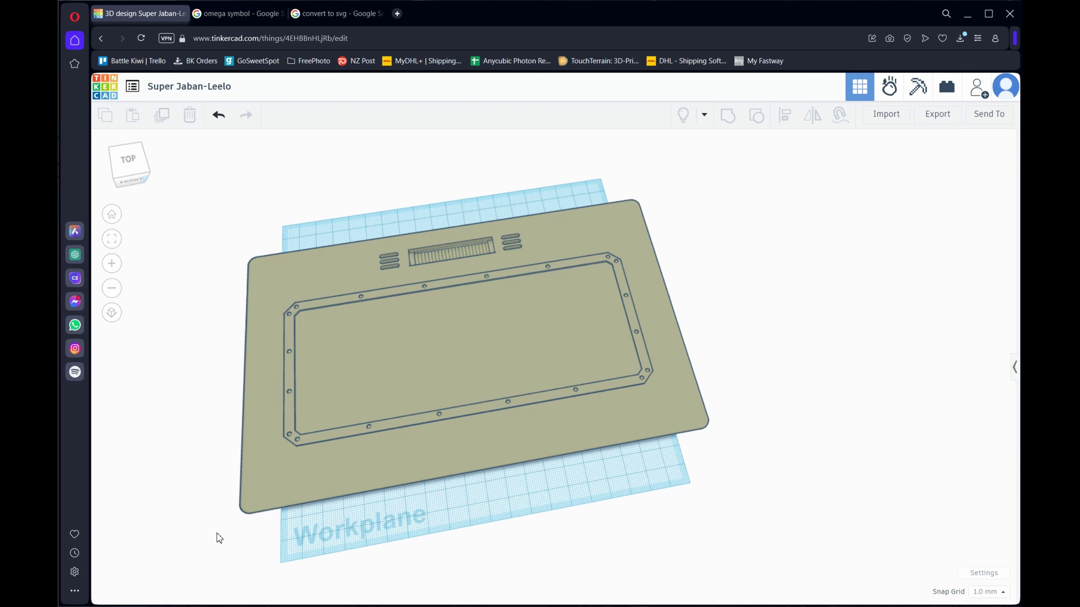
# Step: Widen the workplane to 300 mm (300 × 200) and centre the lid in view
pyautogui.click(983, 574)
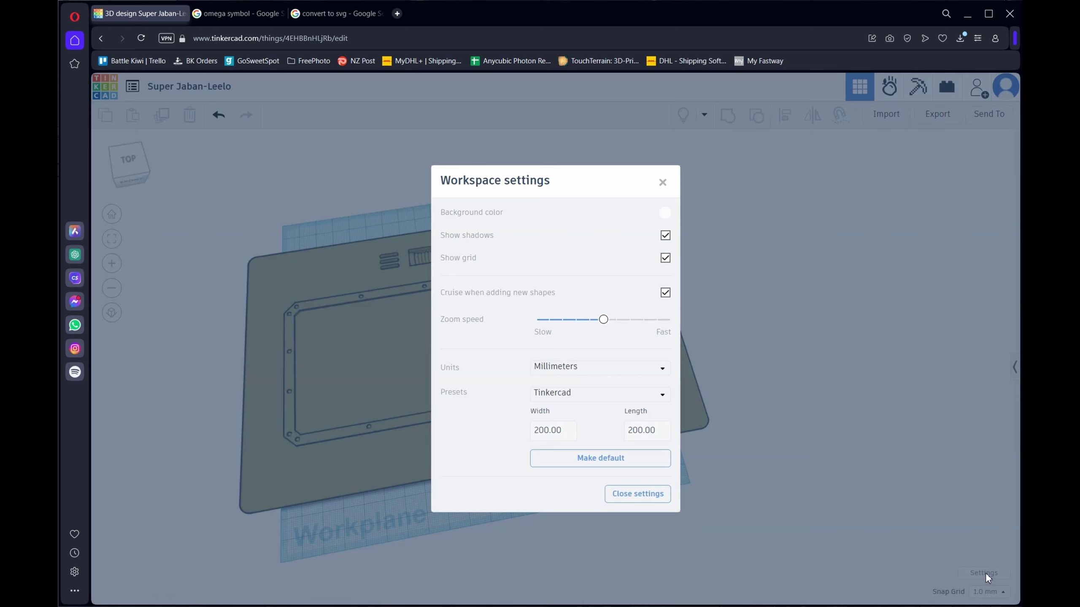
pyautogui.click(547, 430)
pyautogui.click(539, 429)
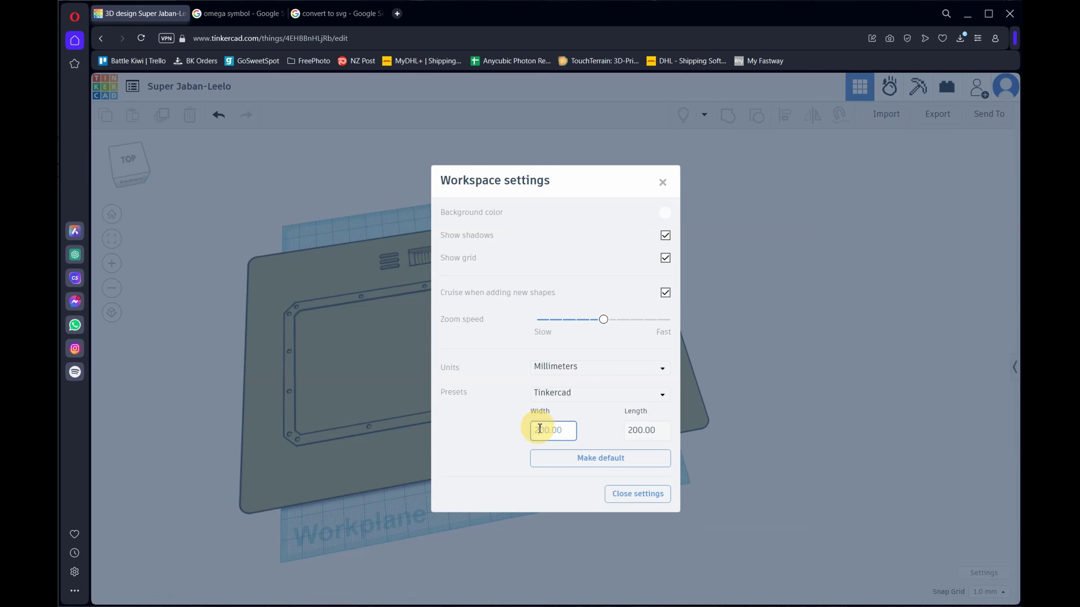
pyautogui.click(537, 429)
pyautogui.click(648, 440)
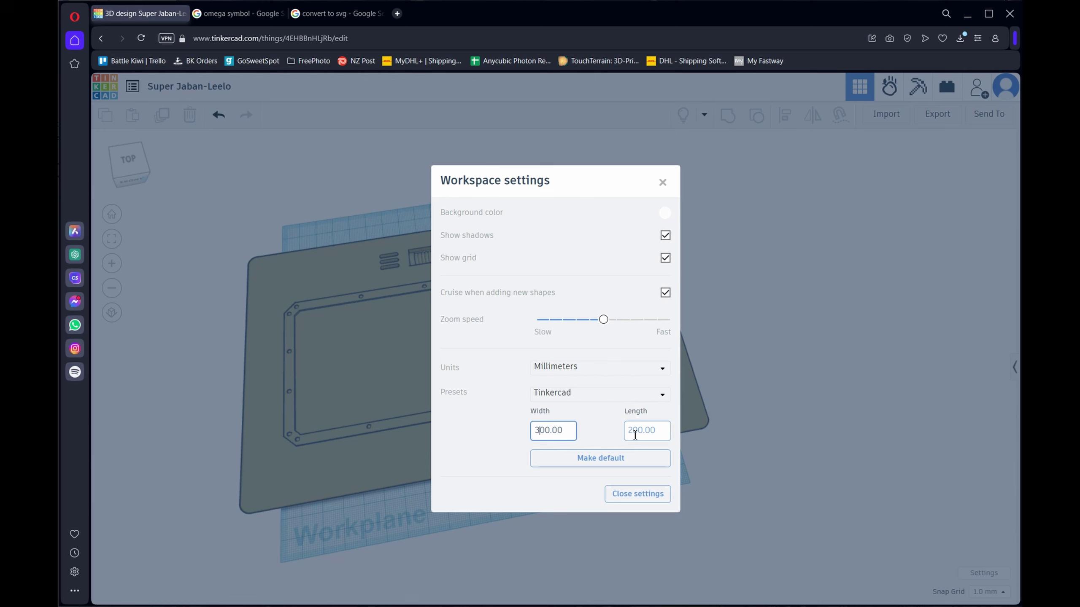
pyautogui.click(638, 494)
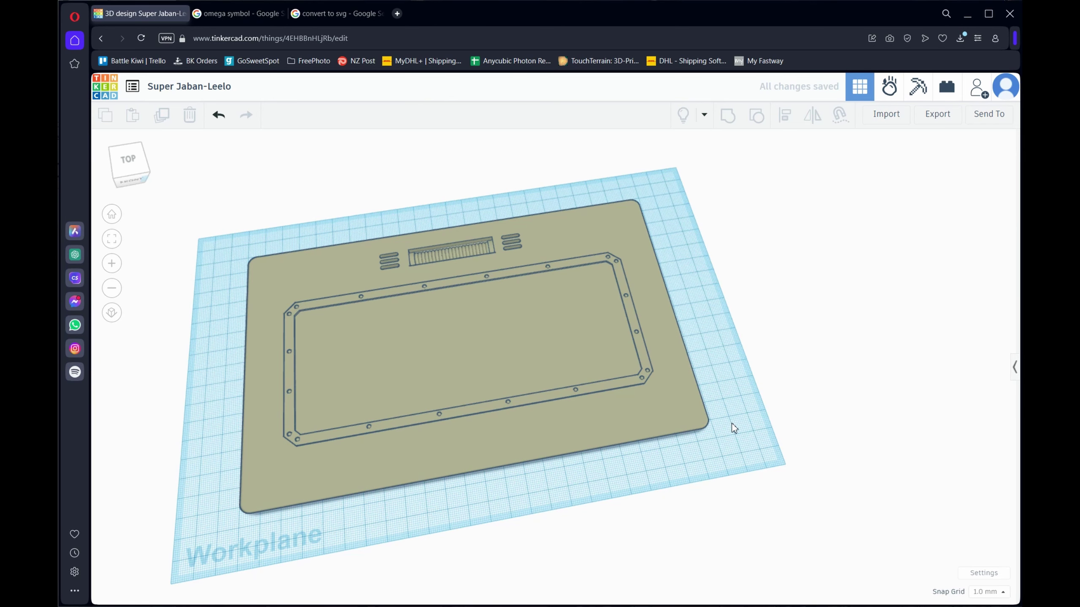
pyautogui.moveTo(648, 446); pyautogui.dragTo(249, 244)
pyautogui.moveTo(249, 245); pyautogui.dragTo(465, 535, button='middle')
pyautogui.scroll(-2, 504, 498)
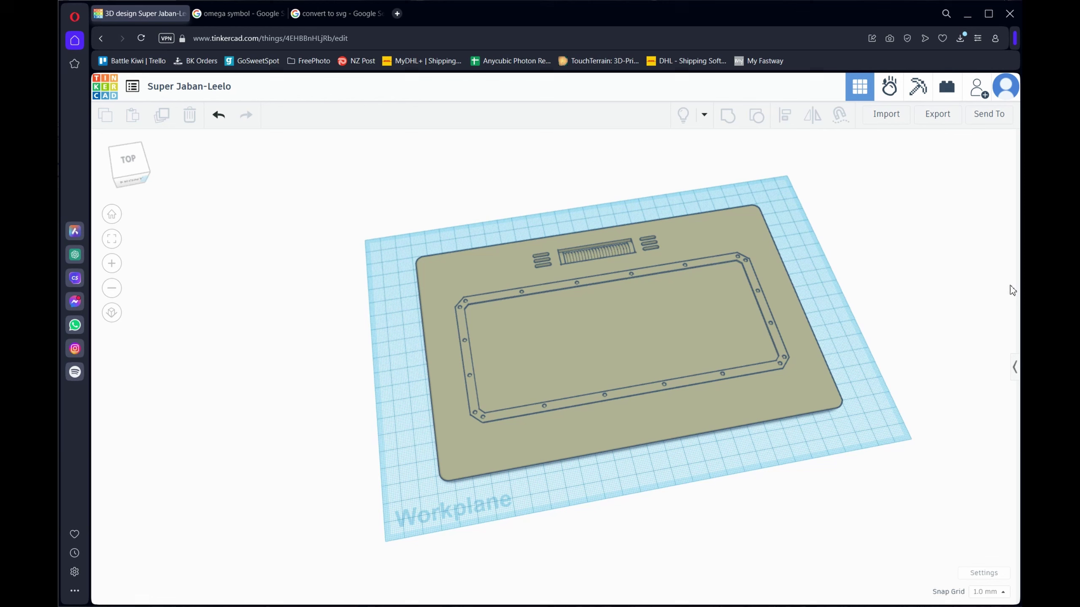
pyautogui.moveTo(232, 17)
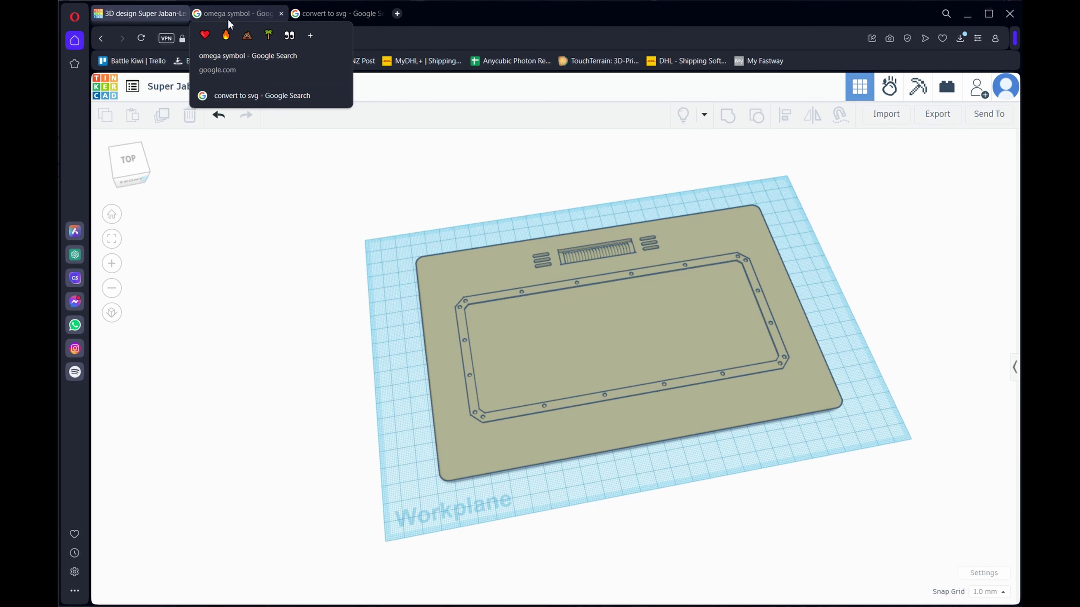
# Step: Save the black omega picture as Omega-Symbol-and-Its-Meaning.jpg, then return to the 'convert to svg' results
pyautogui.click(251, 18)
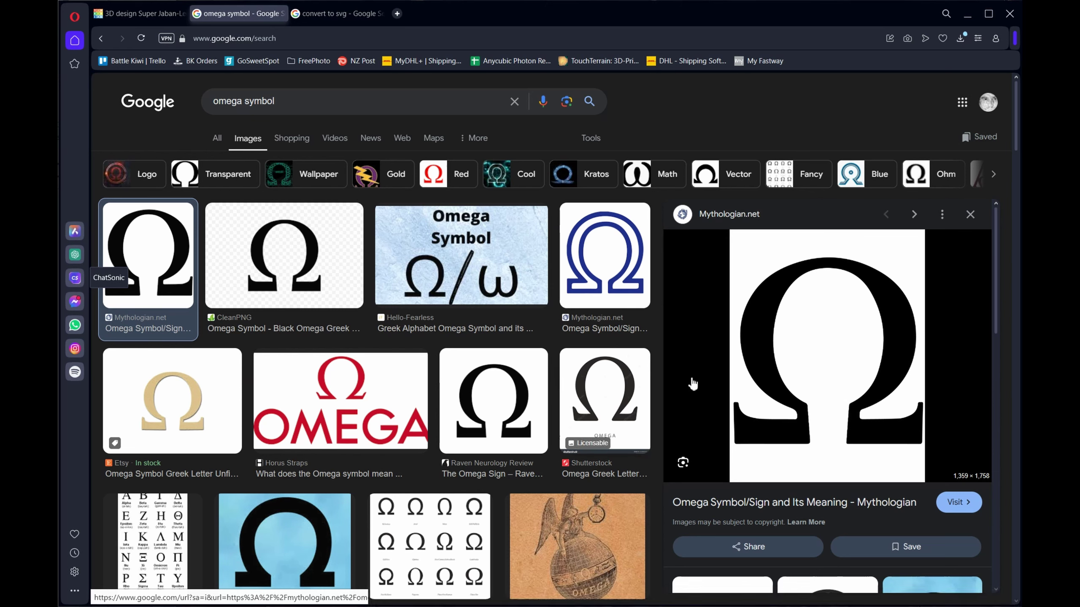
pyautogui.rightClick(820, 347)
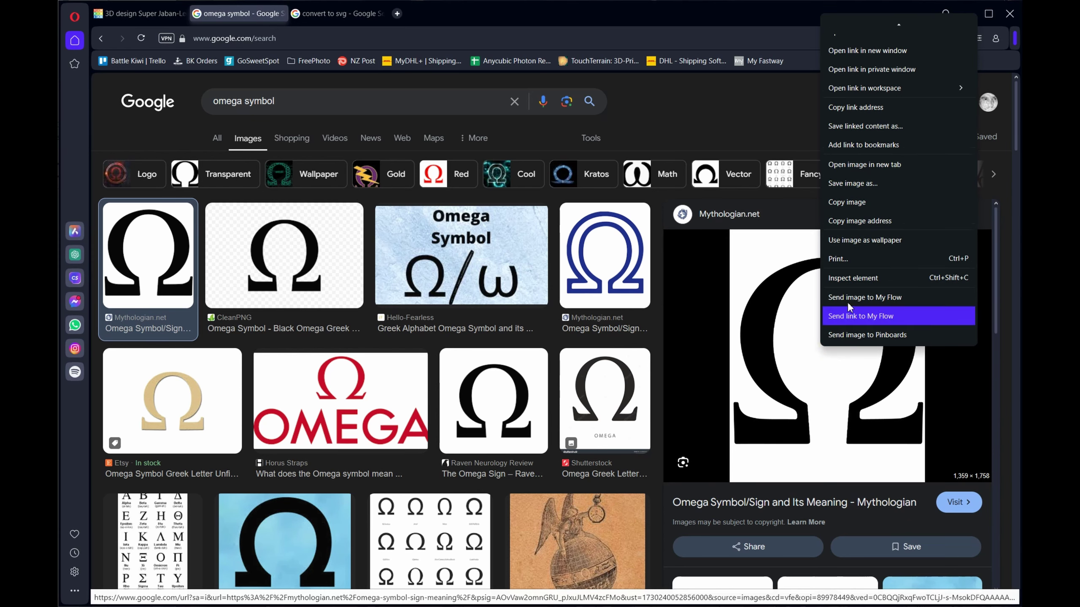
pyautogui.moveTo(855, 91)
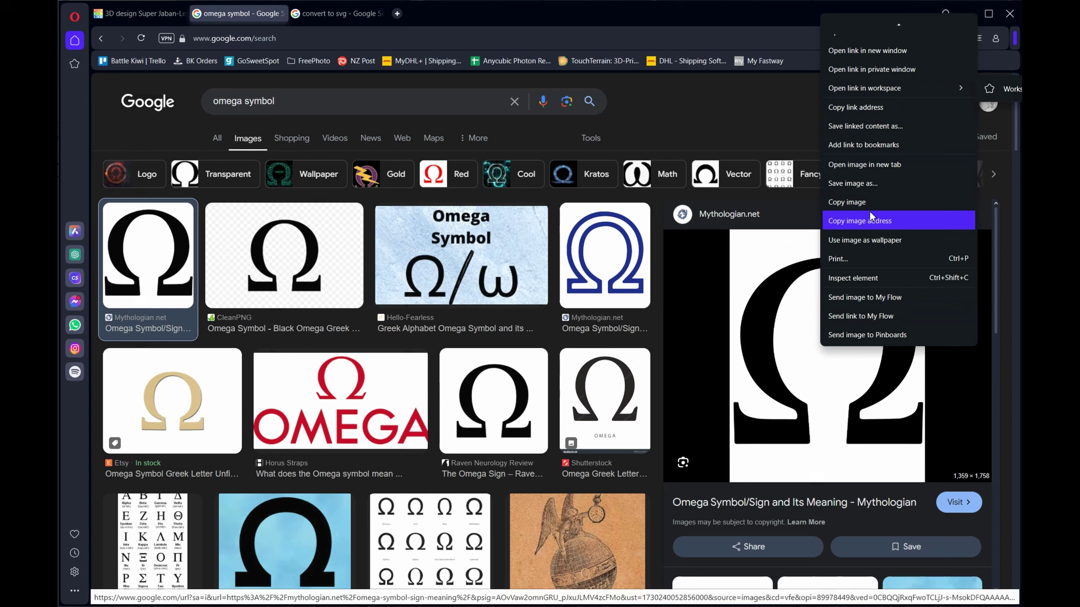
pyautogui.click(876, 202)
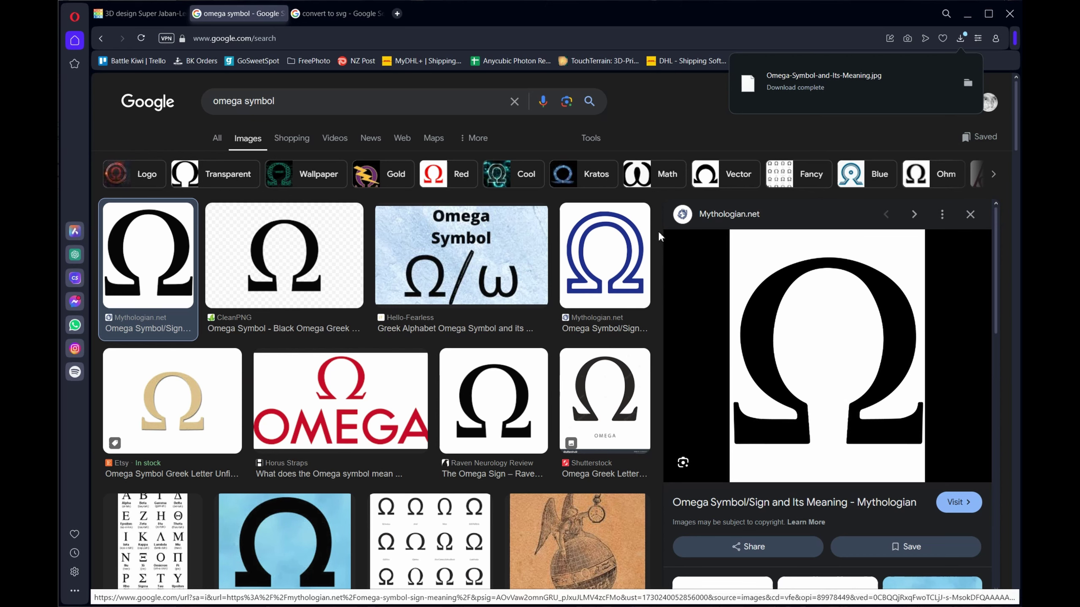
pyautogui.click(346, 13)
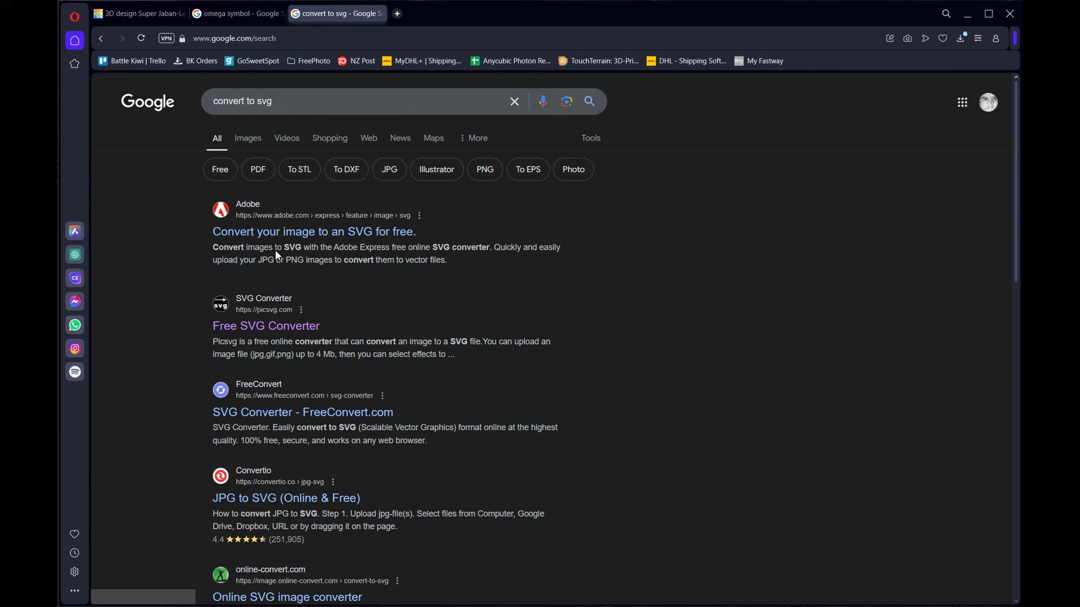
# Step: Upload the downloaded omega image to Picsvg and dismiss the ad-blocker notice
pyautogui.click(300, 331)
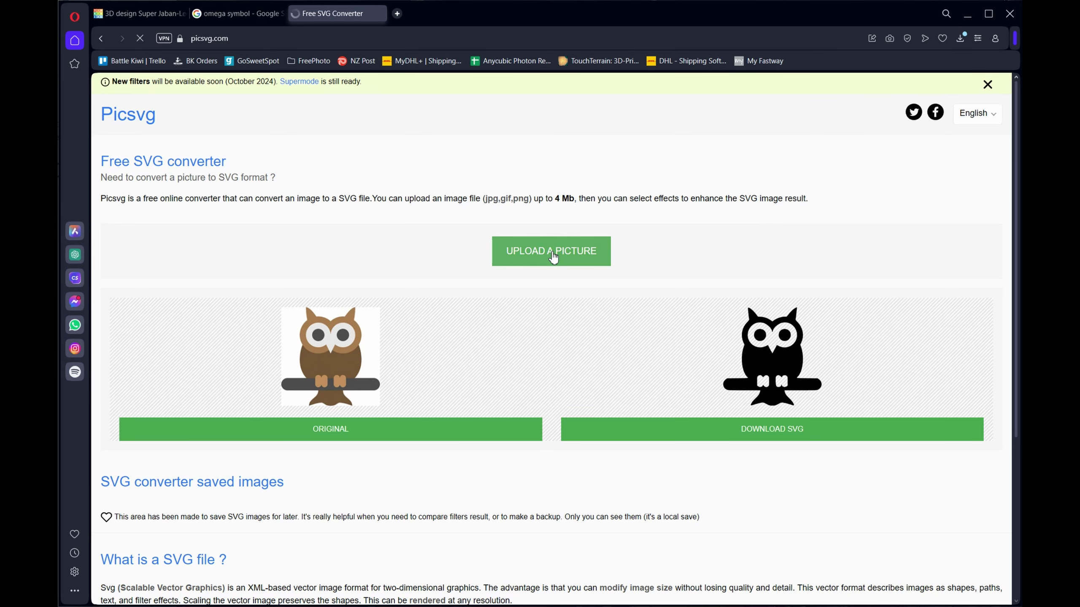
pyautogui.click(552, 255)
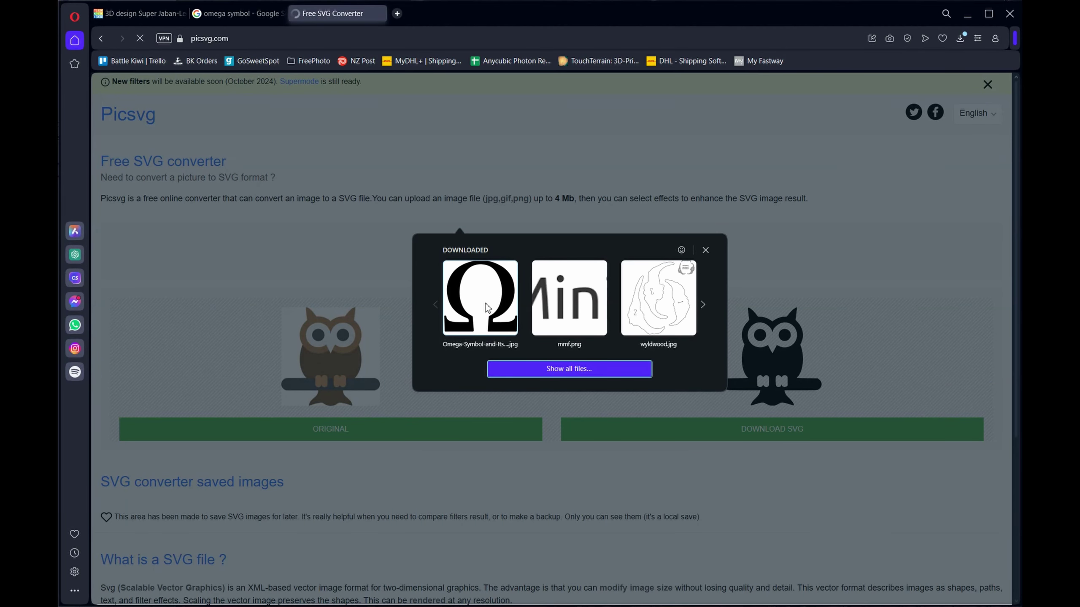
pyautogui.click(487, 307)
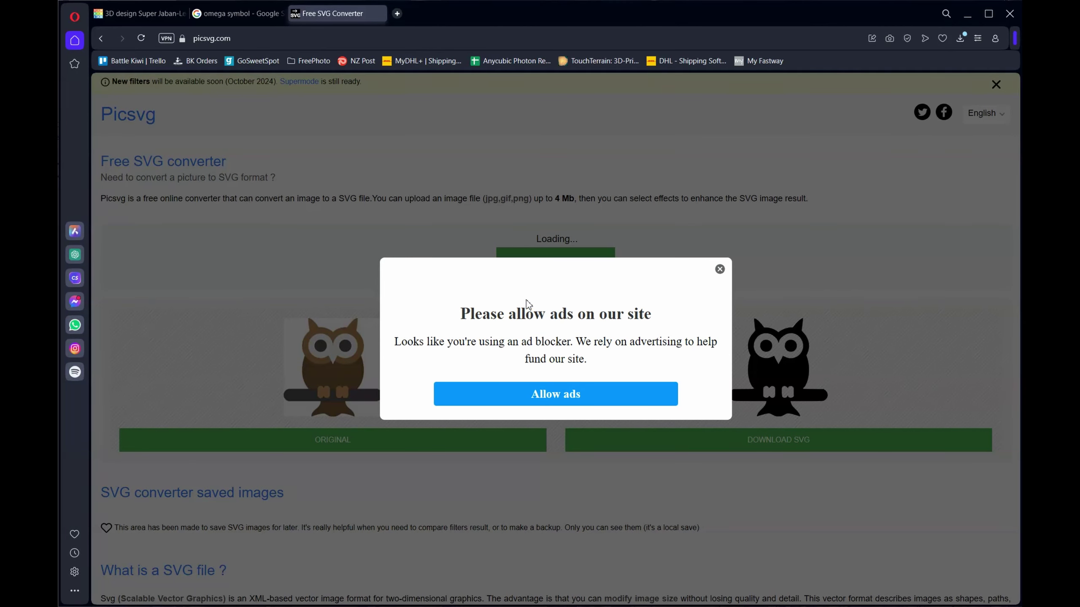
pyautogui.click(720, 263)
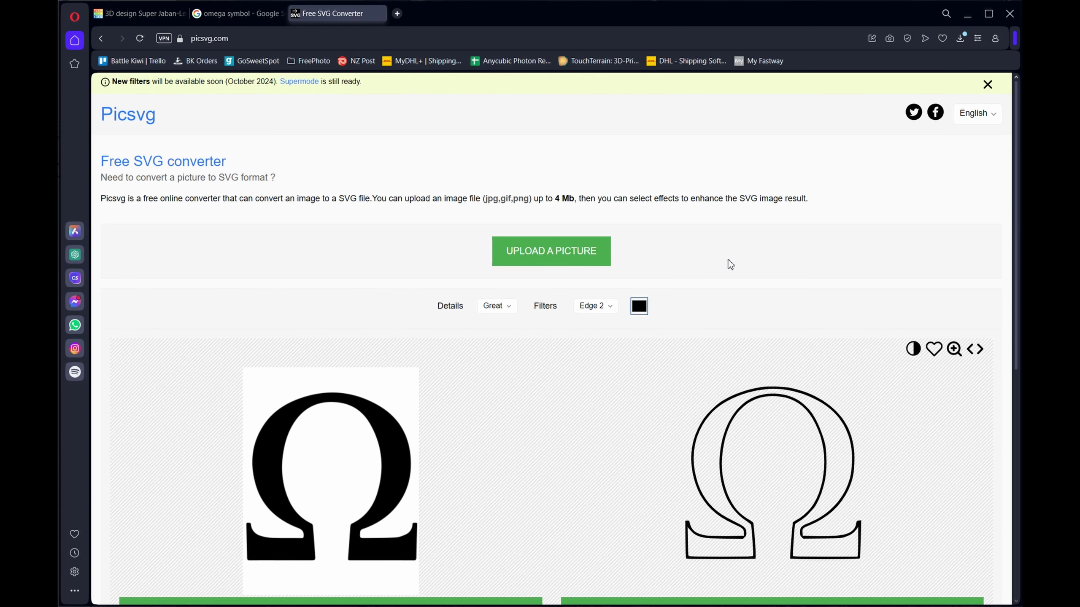
# Step: Convert the omega with Picsvg's Internal 1 filter and download it as 5PEBEZ01.svg
pyautogui.scroll(-4, 728, 265)
pyautogui.scroll(4, 560, 280)
pyautogui.scroll(-4, 561, 280)
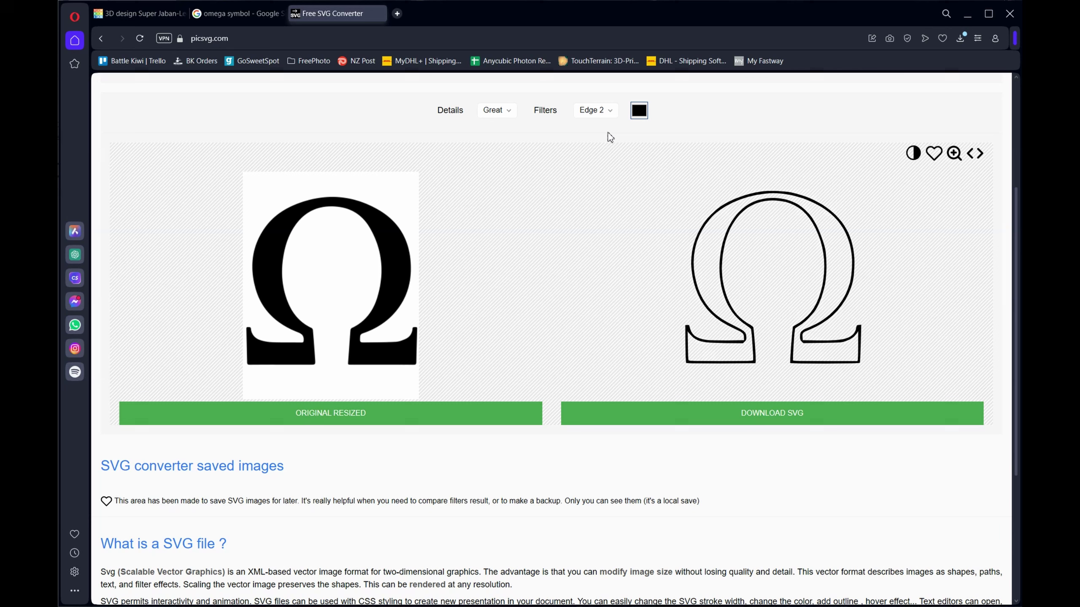
pyautogui.click(588, 114)
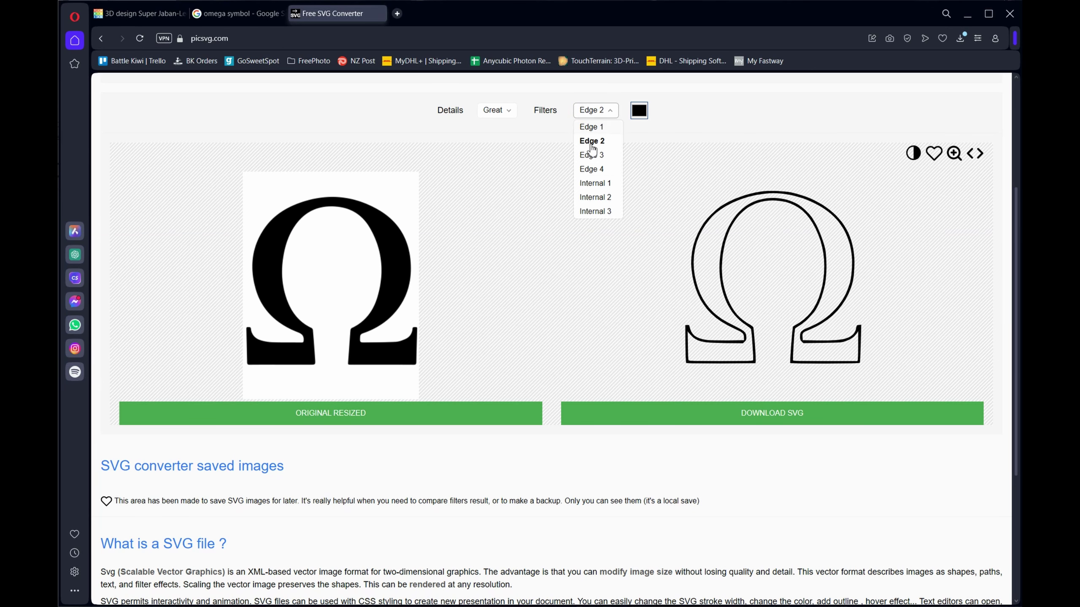
pyautogui.click(595, 184)
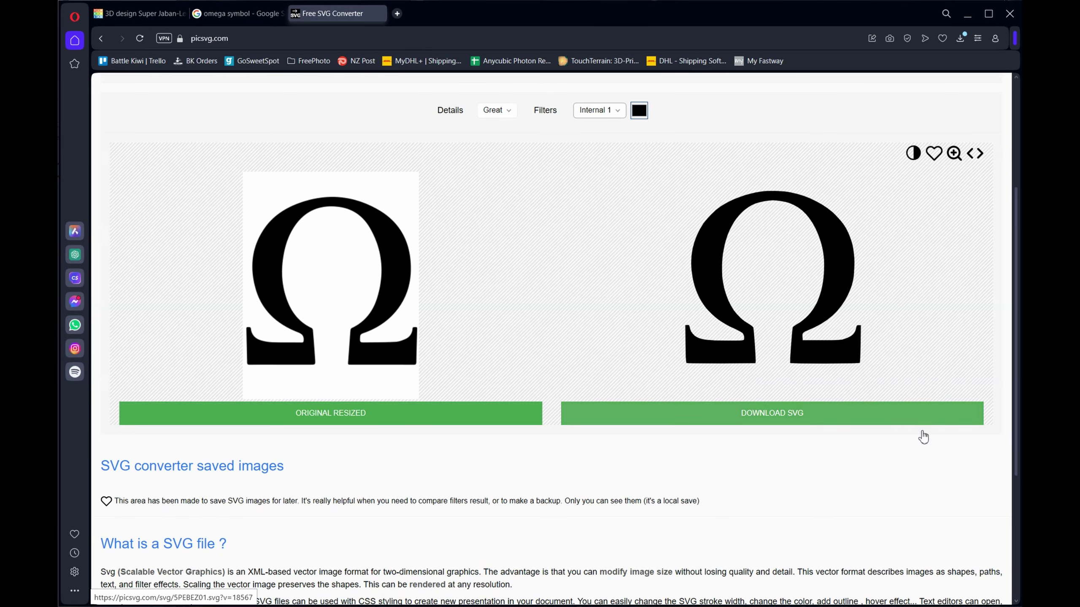
pyautogui.click(780, 421)
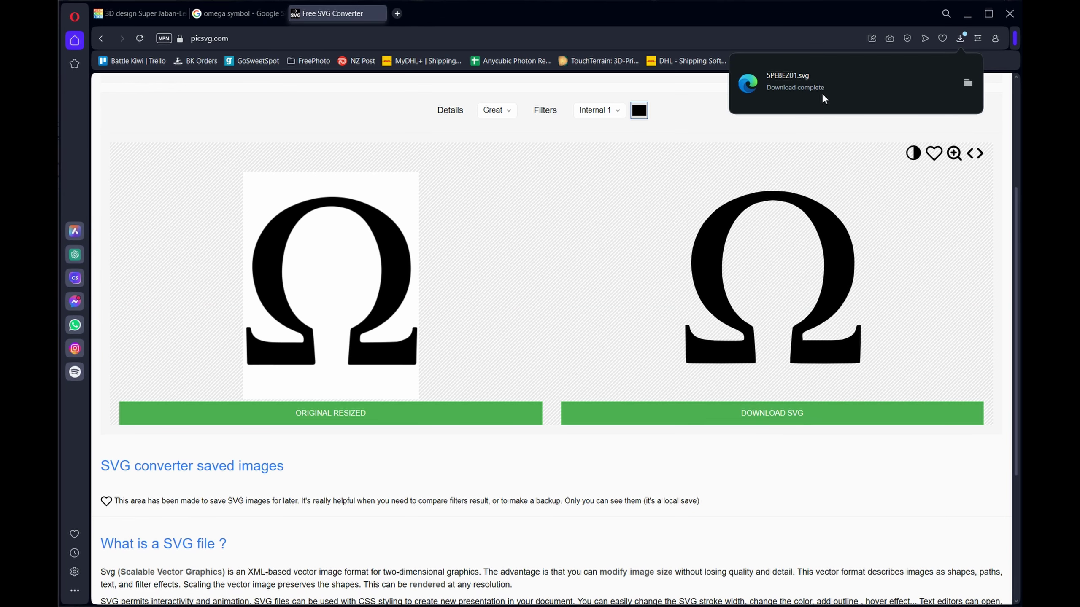
# Step: Import 5PEBEZ01.svg into the lid design at 40% scale (155.2 × 120)
pyautogui.click(137, 13)
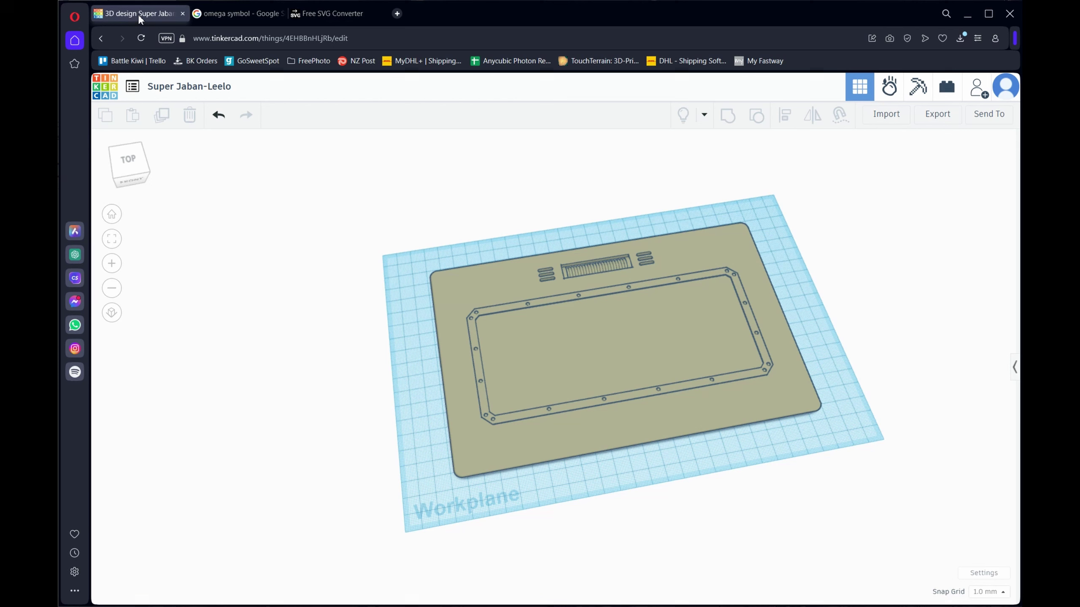
pyautogui.click(885, 120)
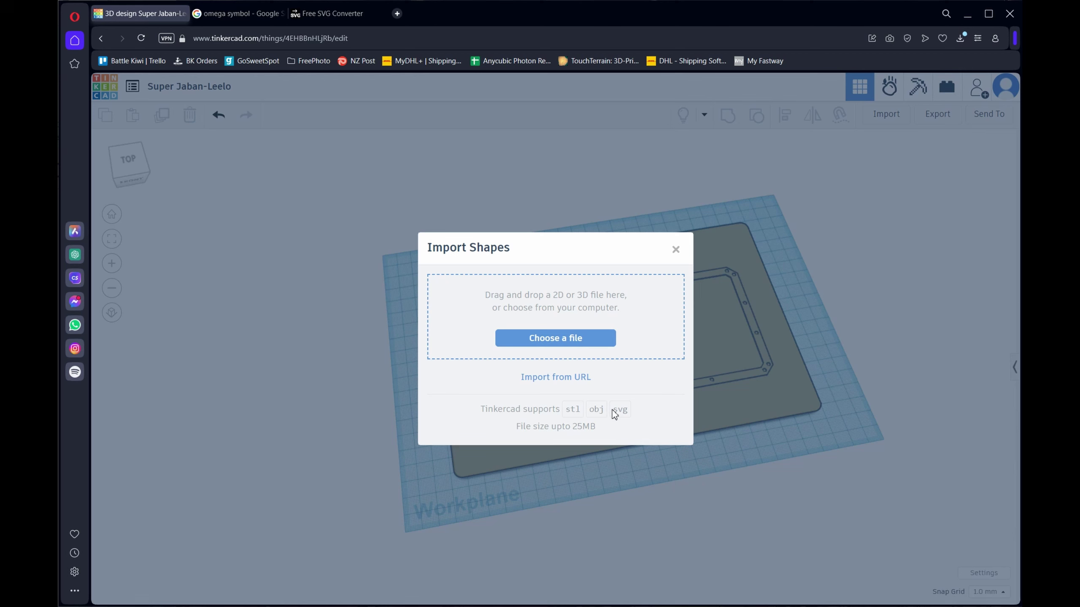
pyautogui.click(562, 340)
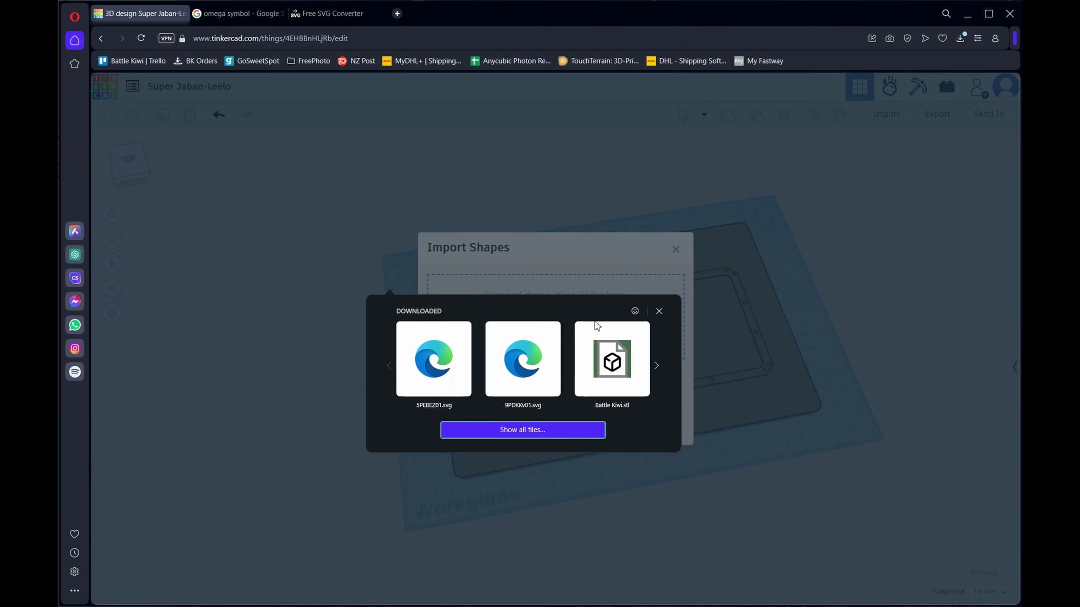
pyautogui.click(428, 340)
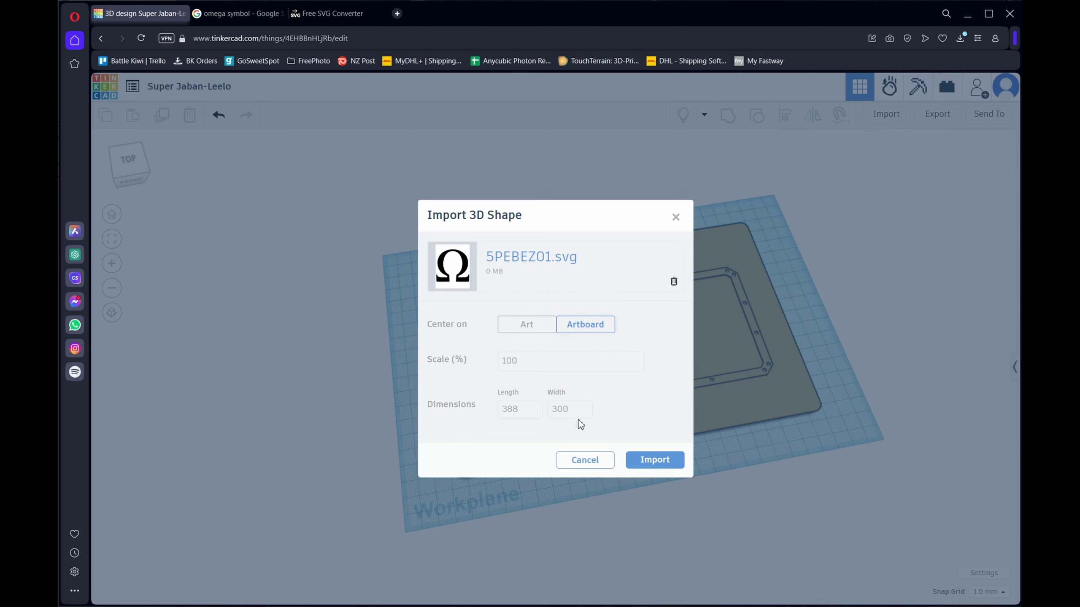
pyautogui.click(512, 362)
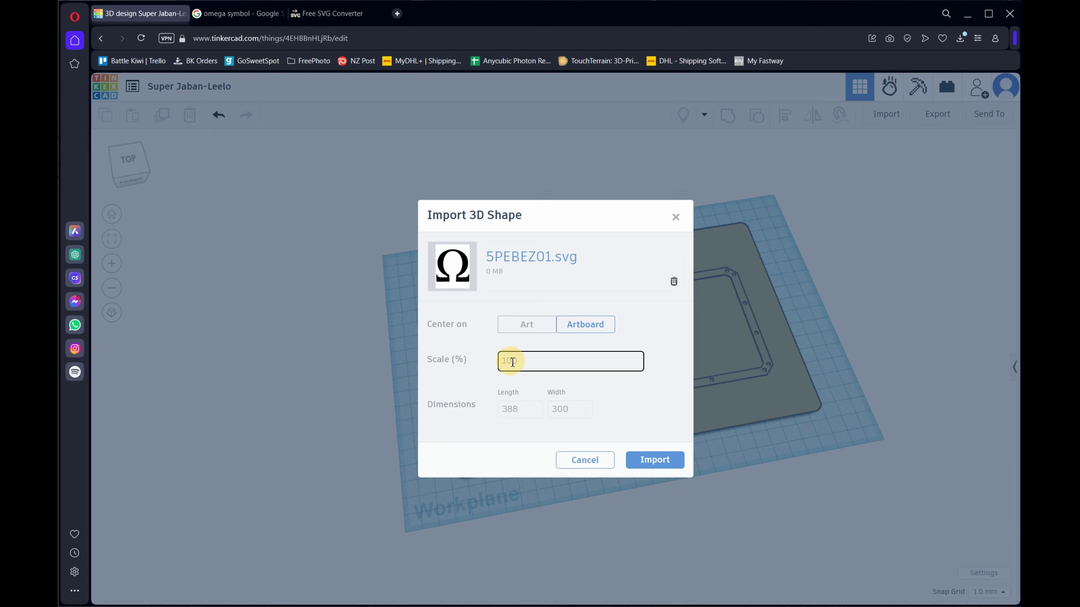
pyautogui.write('40')
pyautogui.click(526, 412)
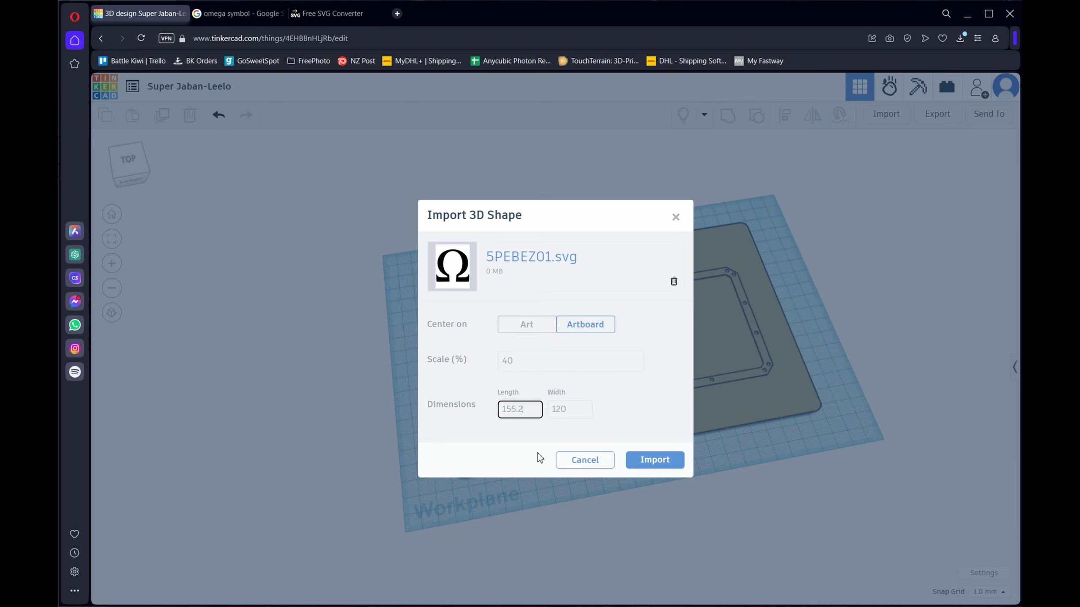
pyautogui.click(655, 461)
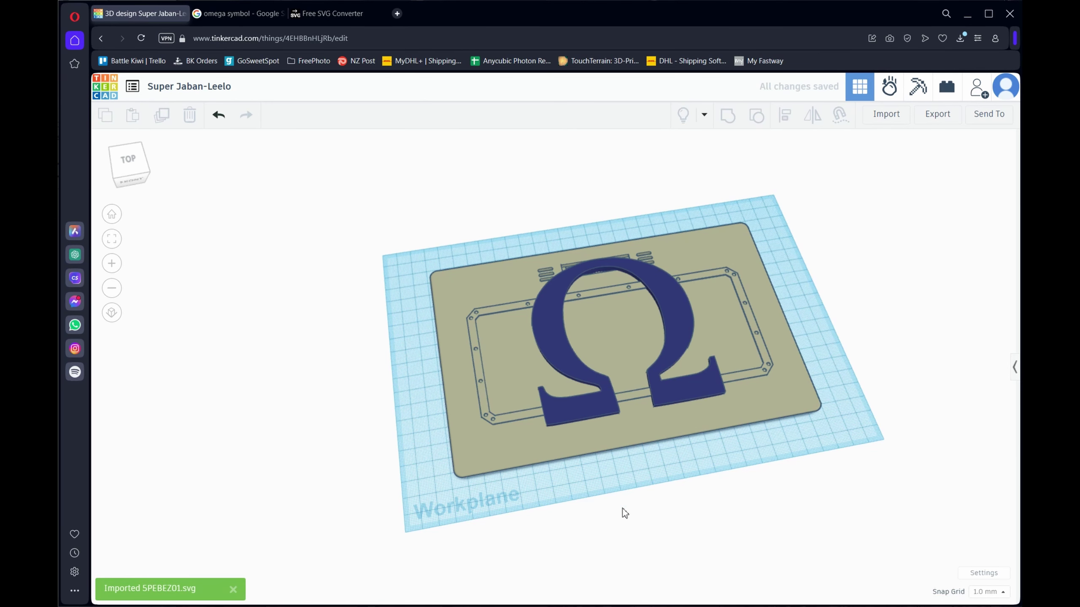
# Step: Zoom, orbit and pan to inspect the omega resting on top of the riveted lid
pyautogui.scroll(-1, 625, 502)
pyautogui.moveTo(663, 524); pyautogui.dragTo(634, 526)
pyautogui.moveTo(131, 170)
pyautogui.mouseDown()
pyautogui.moveTo(146, 177)
pyautogui.moveTo(165, 163)
pyautogui.moveTo(152, 170)
pyautogui.mouseUp()
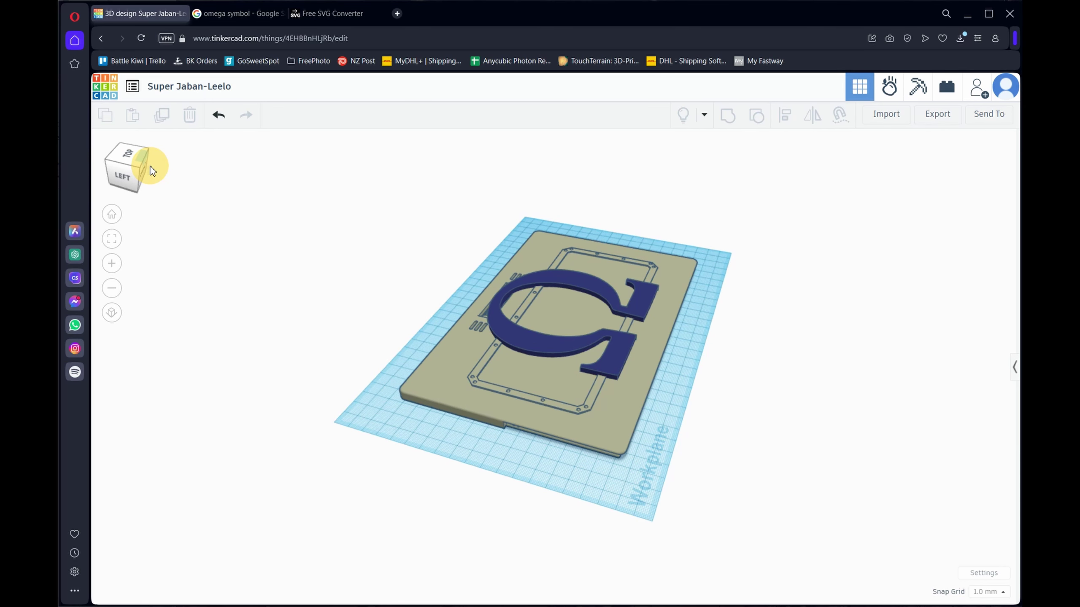
pyautogui.moveTo(150, 166); pyautogui.dragTo(150, 166)
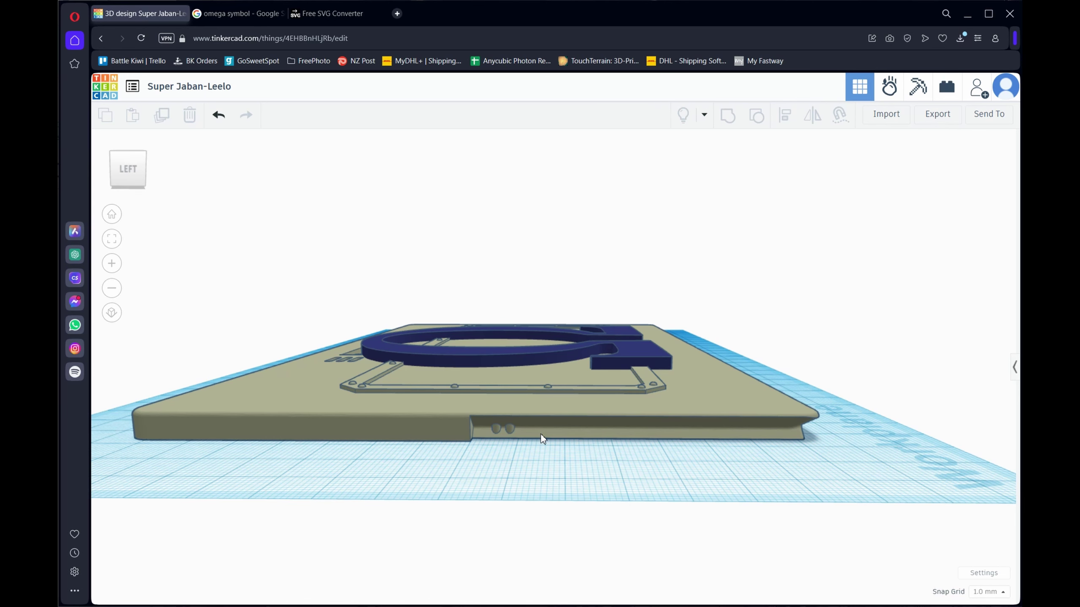
pyautogui.scroll(-3, 542, 436)
pyautogui.moveTo(526, 459); pyautogui.dragTo(589, 459, button='middle')
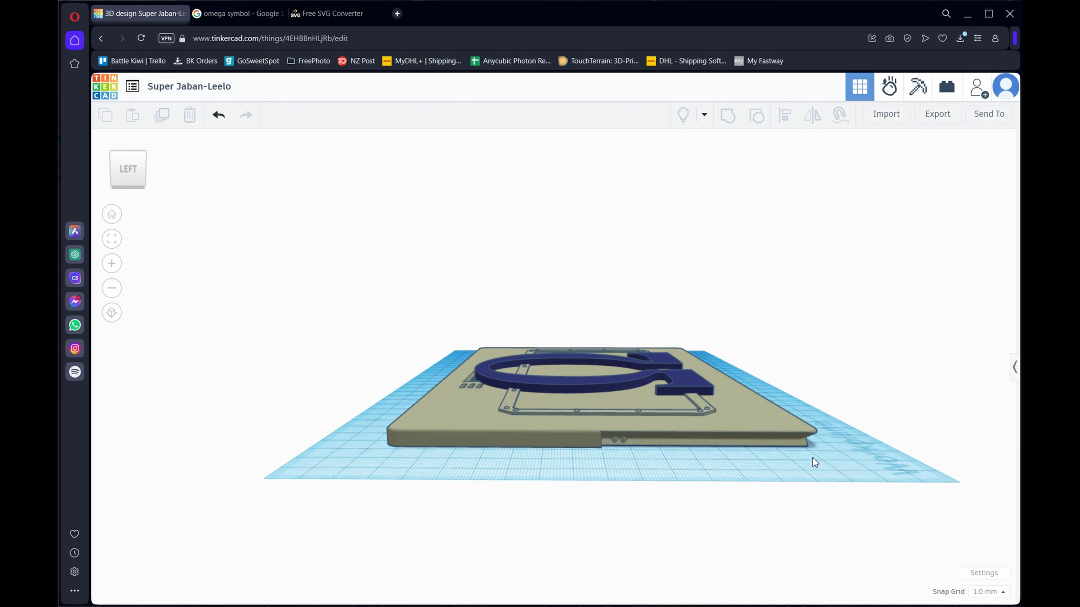
pyautogui.scroll(-1, 452, 472)
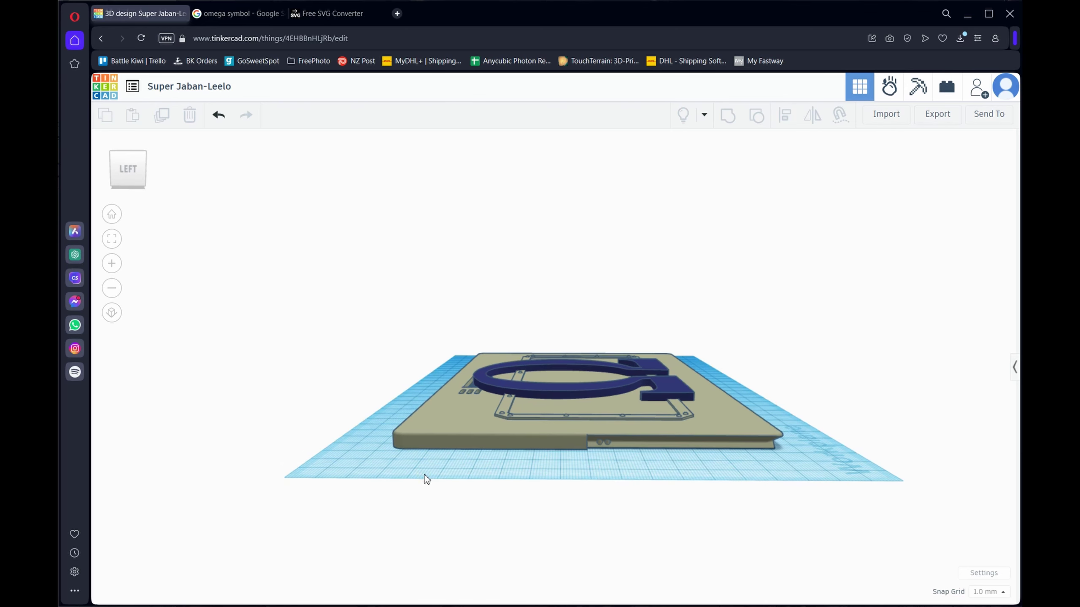
pyautogui.moveTo(396, 465); pyautogui.dragTo(535, 434, button='right')
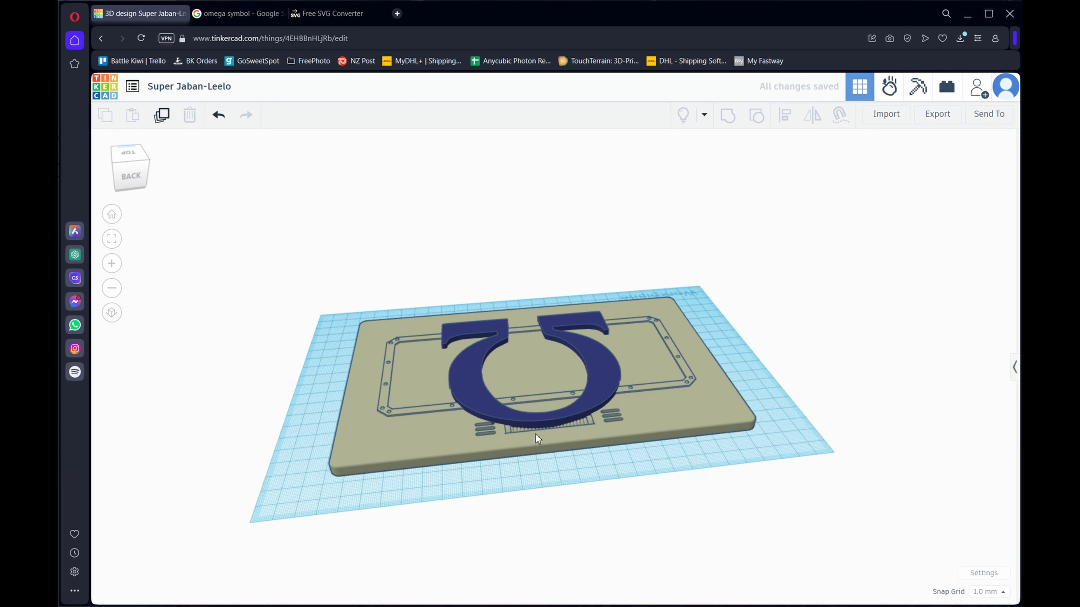
pyautogui.click(538, 418)
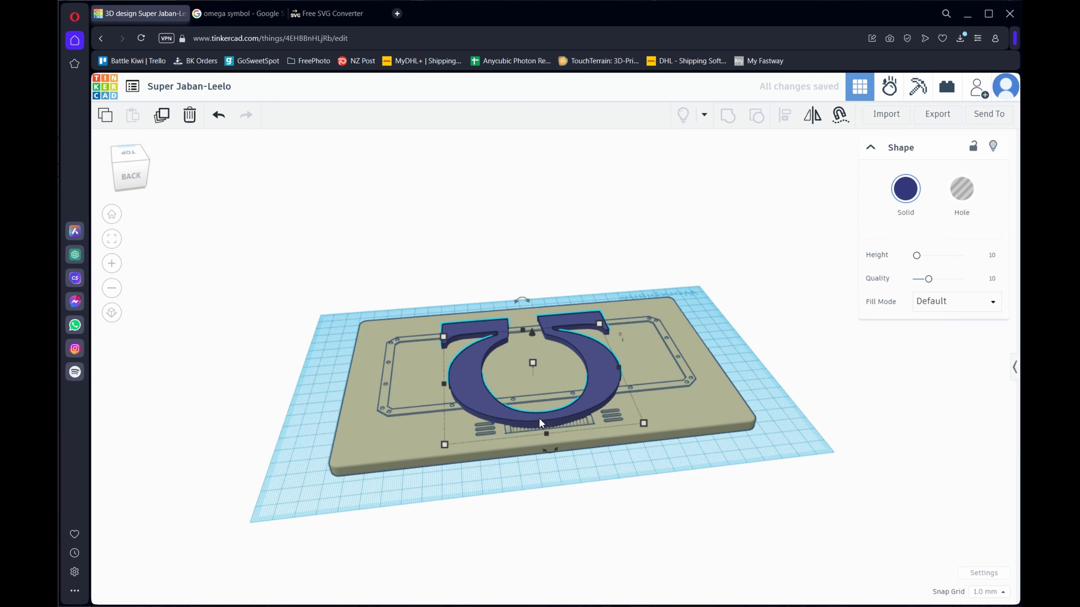
pyautogui.moveTo(551, 454)
pyautogui.moveTo(552, 452); pyautogui.dragTo(561, 504)
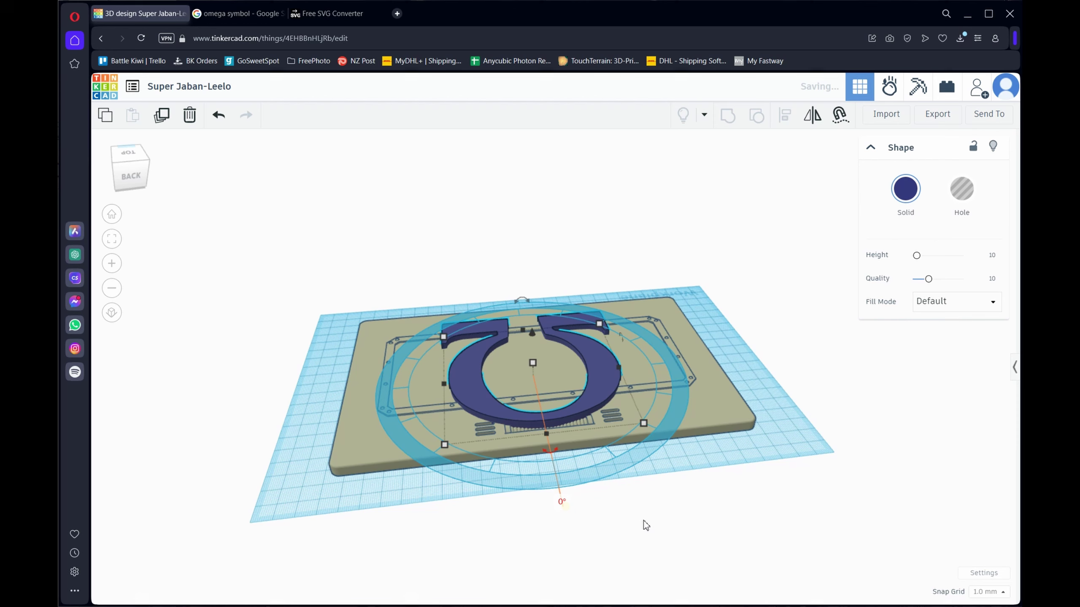
pyautogui.click(666, 517)
pyautogui.scroll(3, 524, 373)
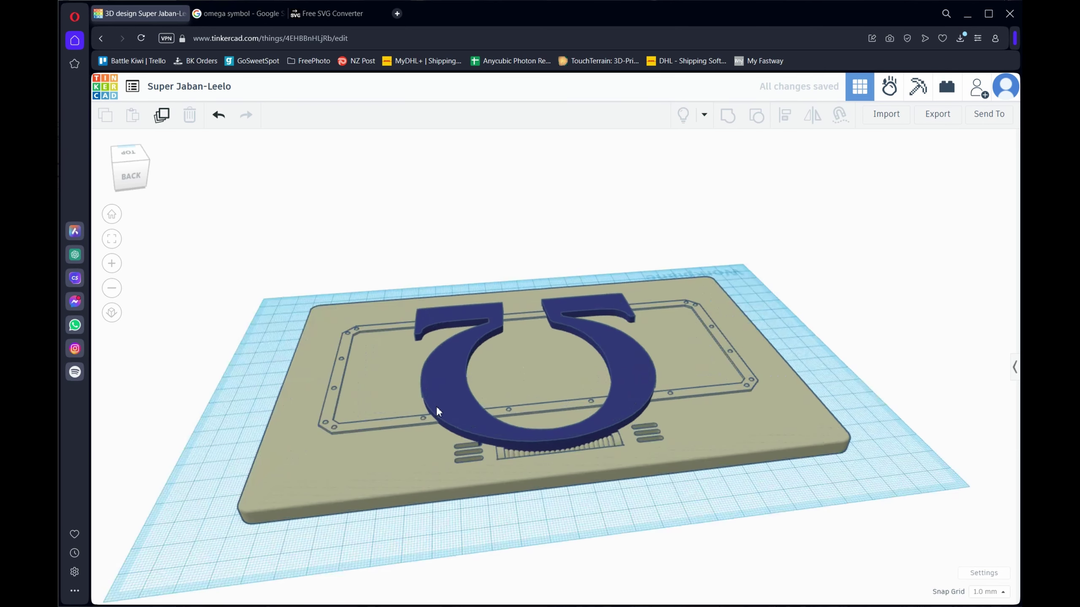
pyautogui.click(461, 405)
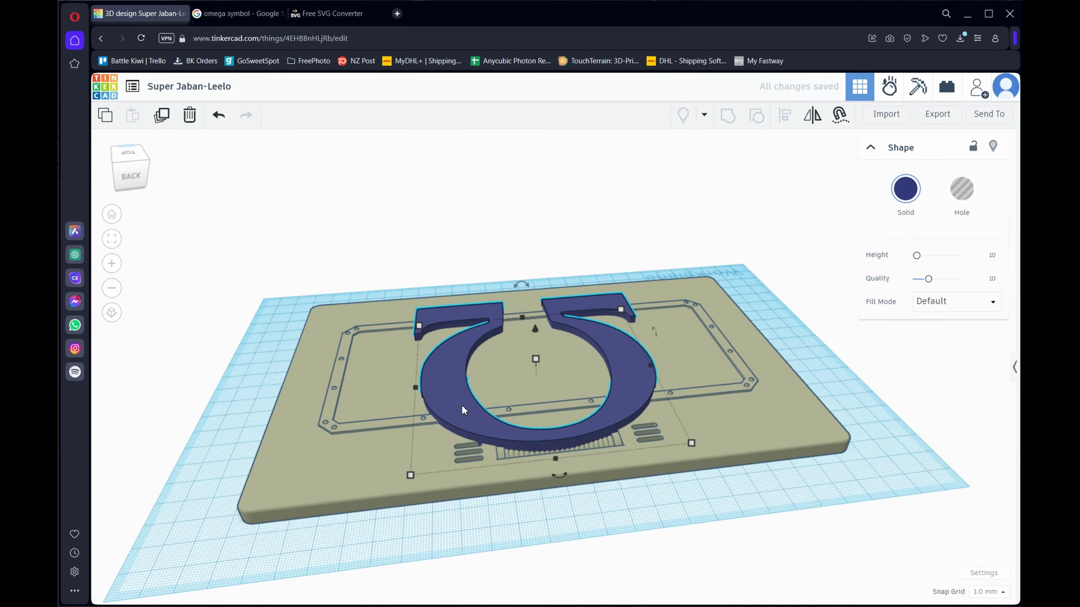
pyautogui.moveTo(561, 475)
pyautogui.mouseDown()
pyautogui.moveTo(491, 481)
pyautogui.moveTo(608, 490)
pyautogui.moveTo(560, 491)
pyautogui.mouseUp()
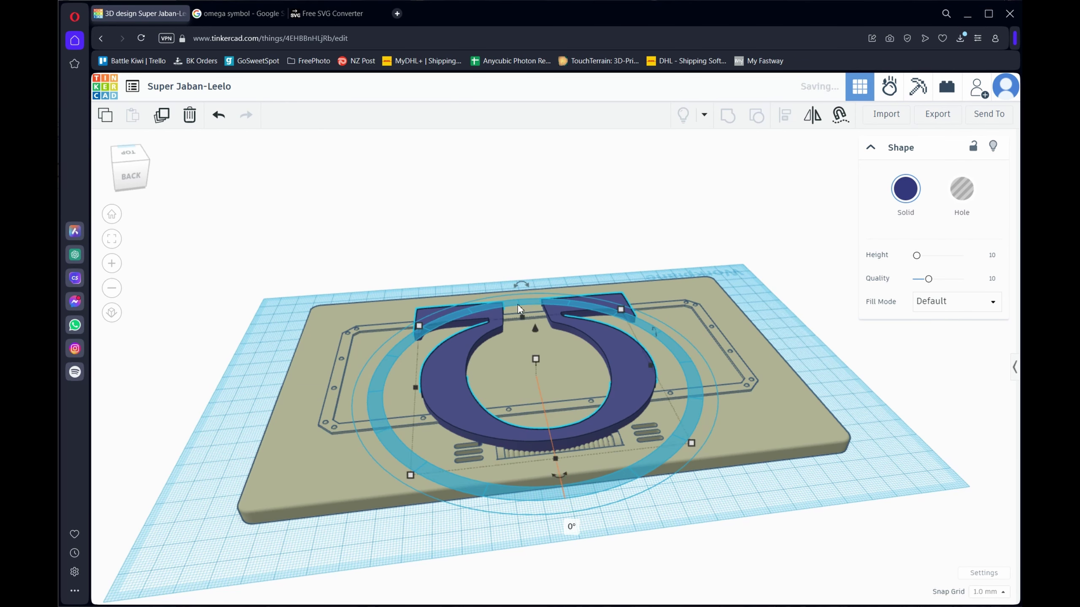
pyautogui.moveTo(526, 283)
pyautogui.mouseDown()
pyautogui.moveTo(510, 284)
pyautogui.moveTo(525, 284)
pyautogui.mouseUp()
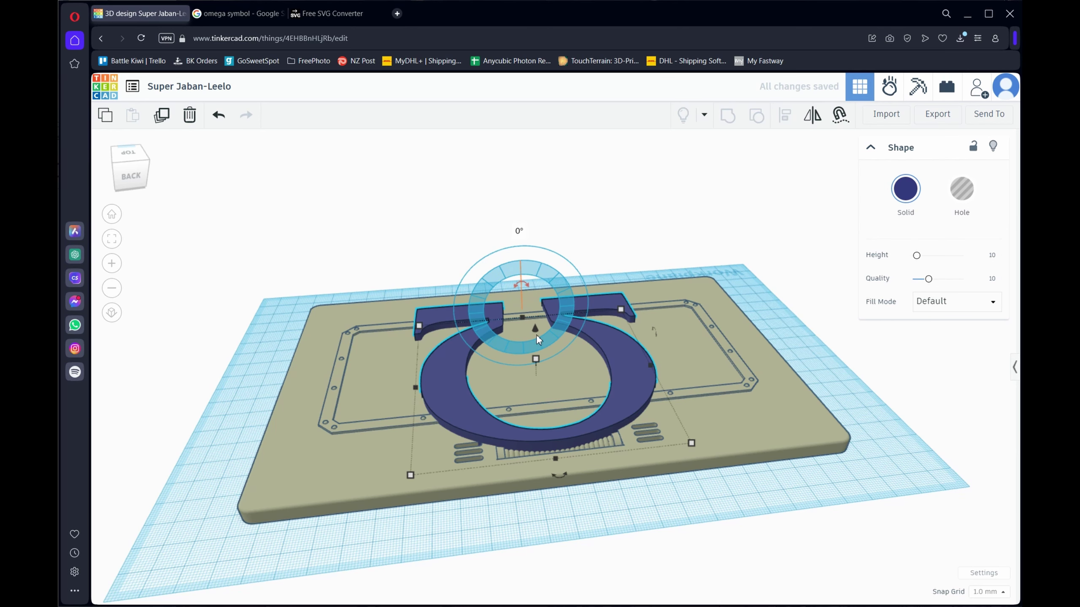
pyautogui.moveTo(780, 397); pyautogui.dragTo(771, 482, button='right')
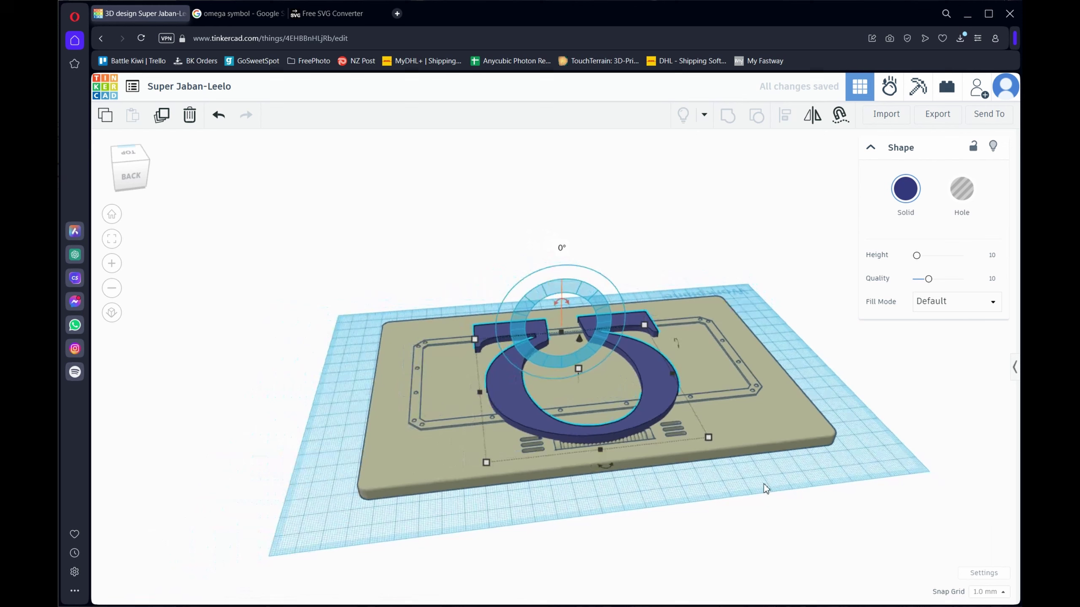
pyautogui.click(656, 464)
pyautogui.moveTo(655, 465); pyautogui.dragTo(697, 471)
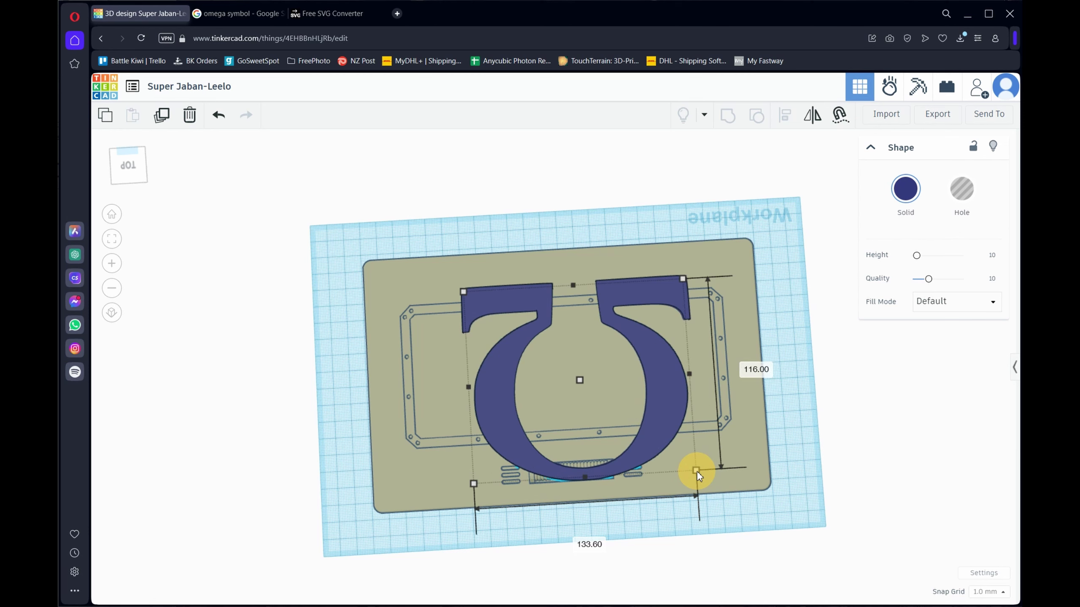
# Step: Shrink the omega to about 77.6 × 77.9 mm so it fits the lid's inner panel
pyautogui.moveTo(697, 470); pyautogui.dragTo(599, 410)
# Step: Lift the omega above the plate surface, then undo that lift
pyautogui.scroll(5, 489, 244)
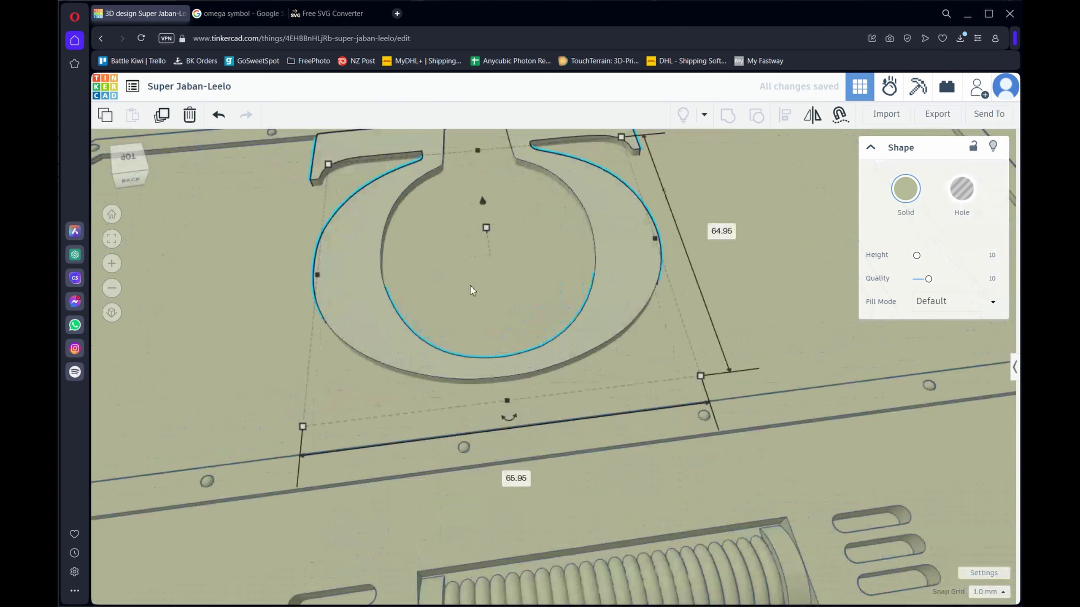
pyautogui.click(135, 171)
pyautogui.click(139, 168)
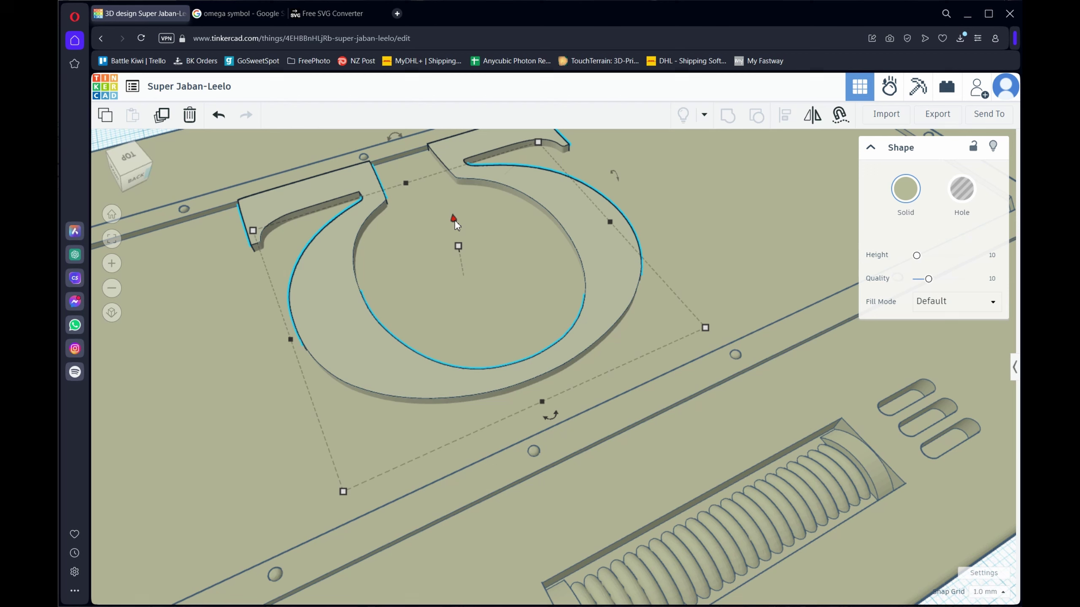
pyautogui.click(454, 219)
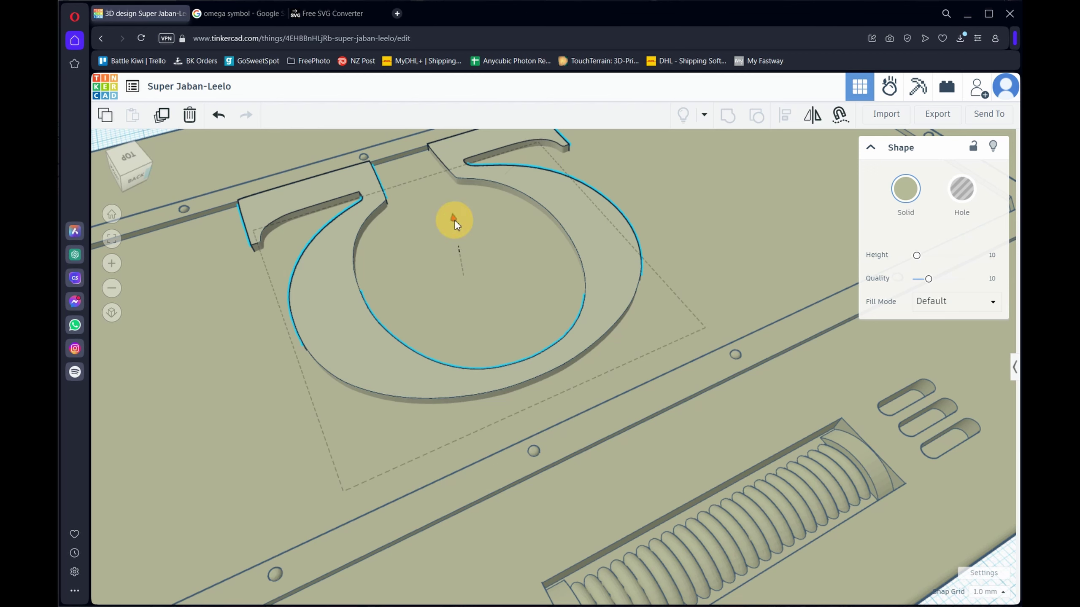
pyautogui.moveTo(453, 219); pyautogui.dragTo(445, 162)
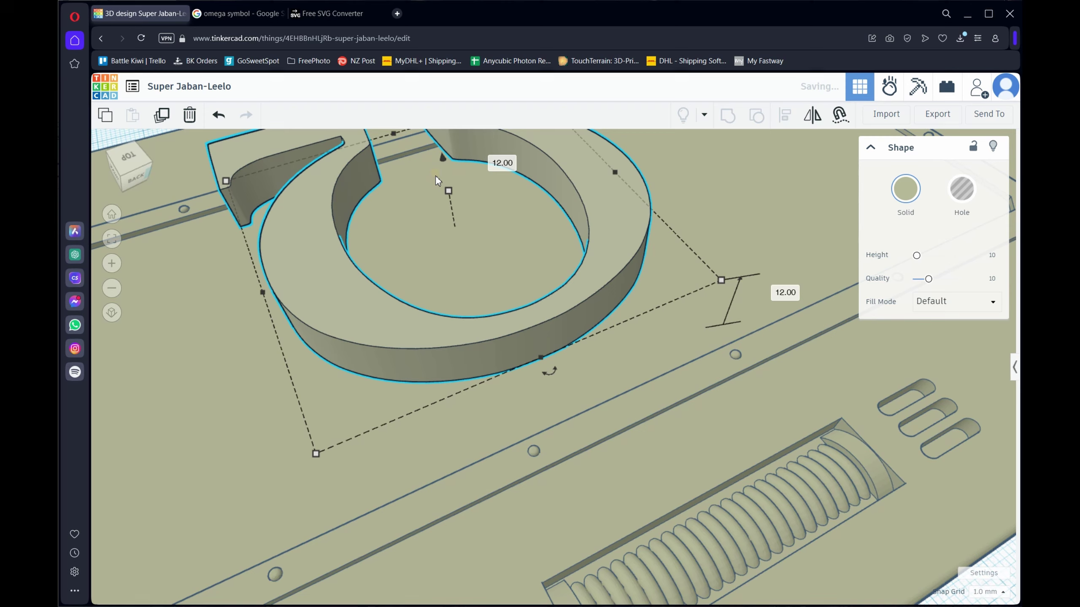
pyautogui.scroll(-5, 435, 176)
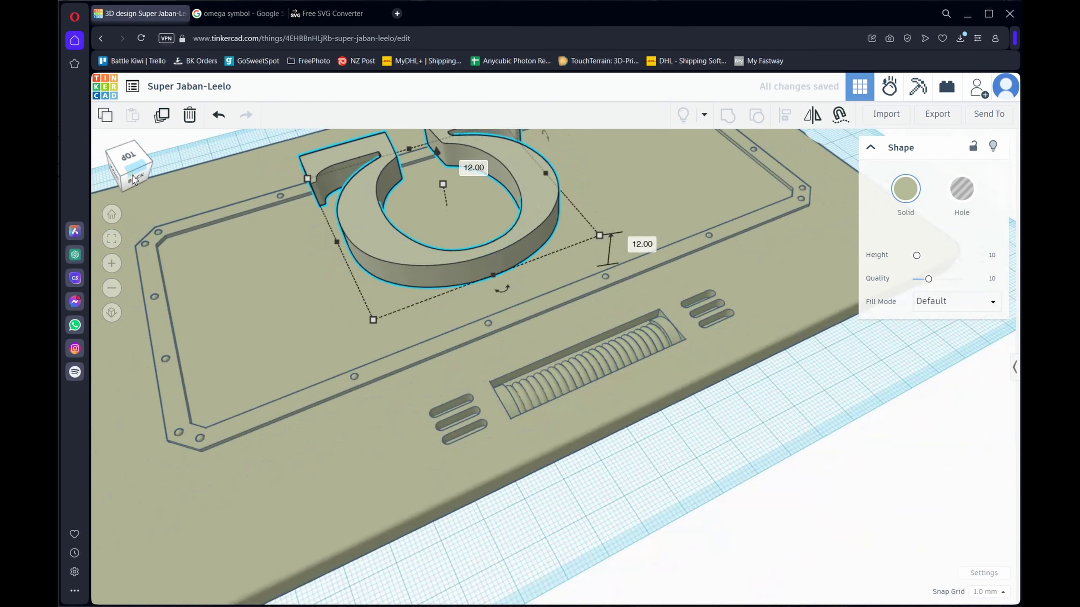
pyautogui.click(134, 174)
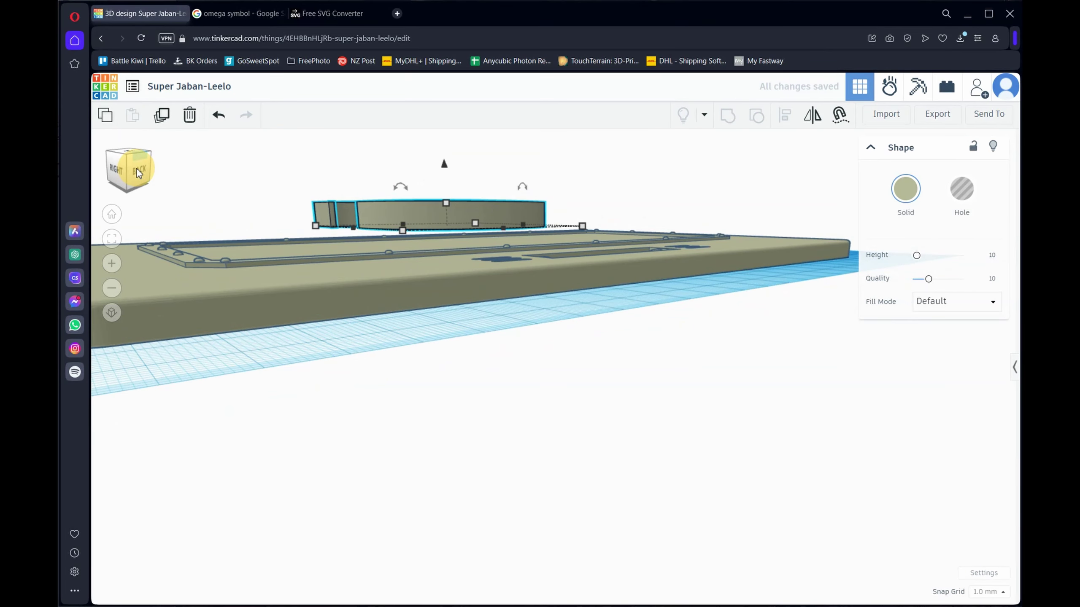
pyautogui.click(137, 170)
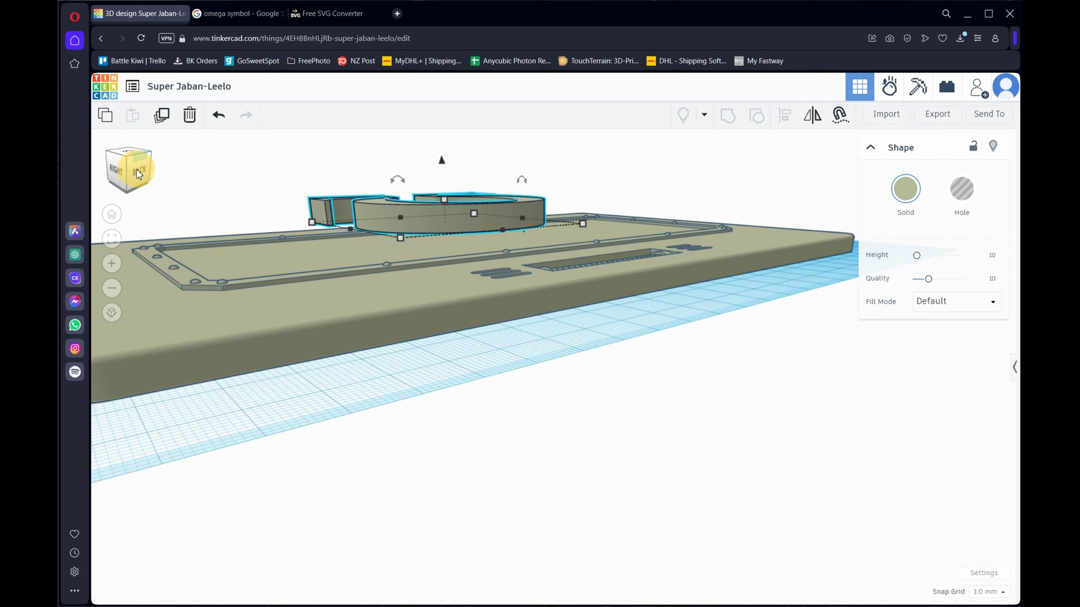
pyautogui.click(136, 172)
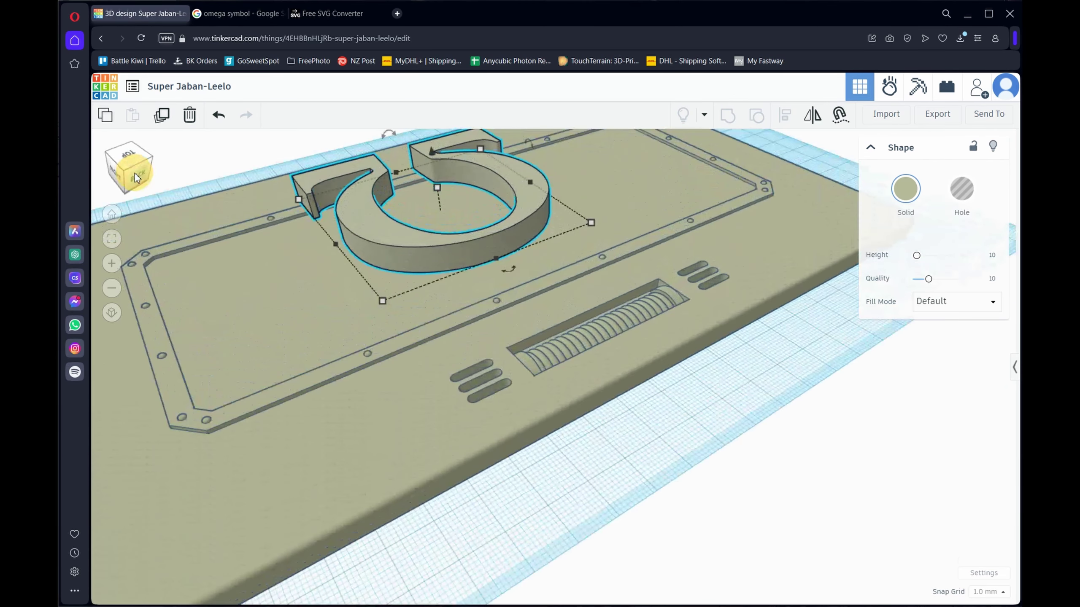
pyautogui.click(219, 119)
# Step: Lower the omega's height to 7.00 mm so it sits nearly flush in the panel
pyautogui.scroll(2, 422, 222)
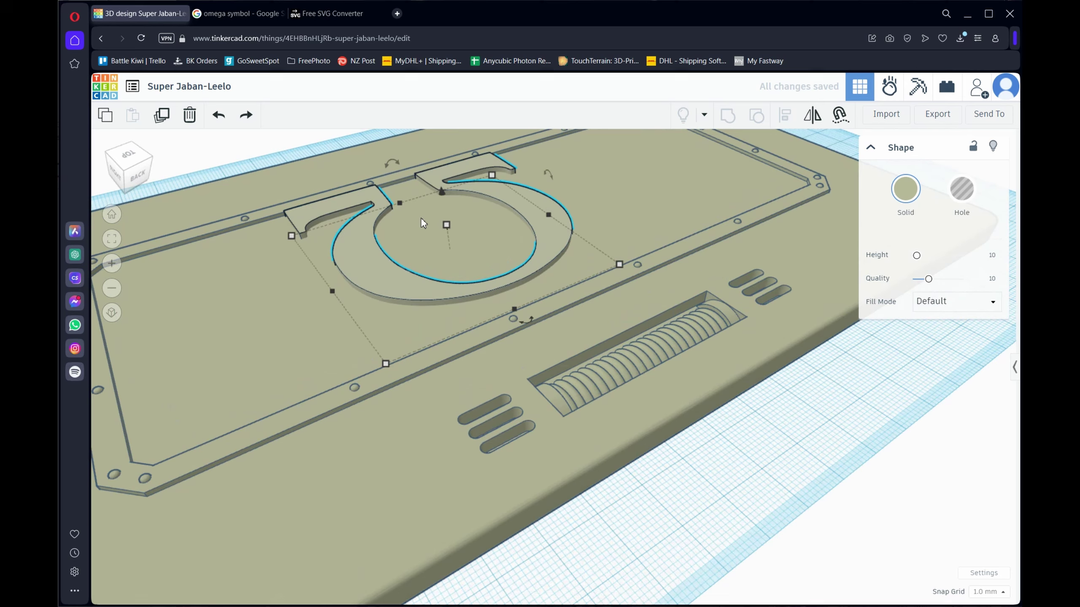
pyautogui.scroll(3, 422, 222)
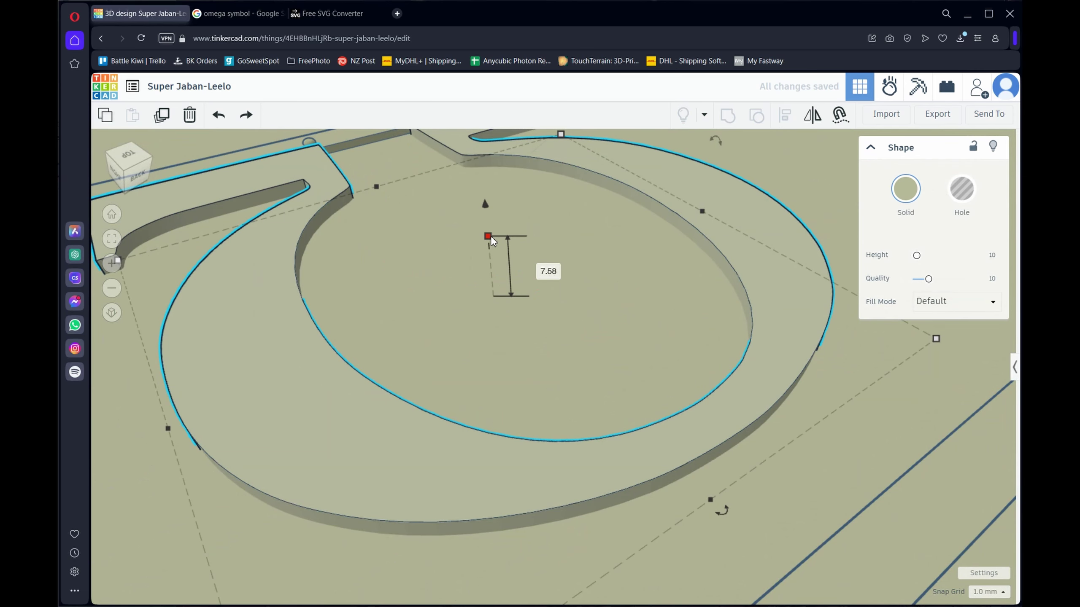
pyautogui.moveTo(491, 236); pyautogui.dragTo(463, 236)
pyautogui.scroll(-2, 477, 196)
pyautogui.scroll(-5, 450, 231)
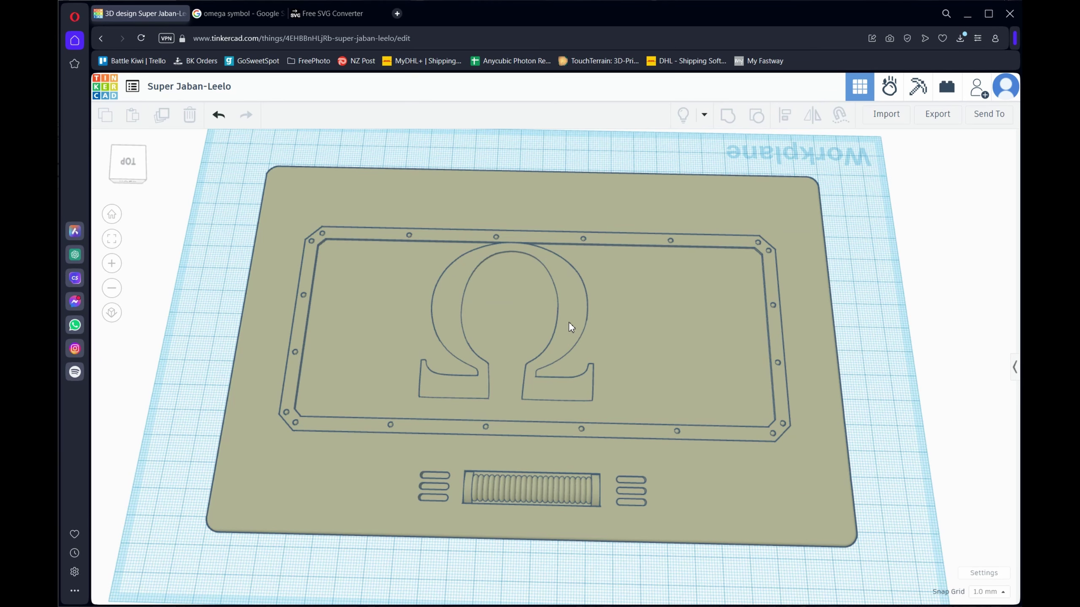
# Step: Align the omega and lid plate centred left-to-right and top-to-bottom, using the omega as reference
pyautogui.click(569, 324)
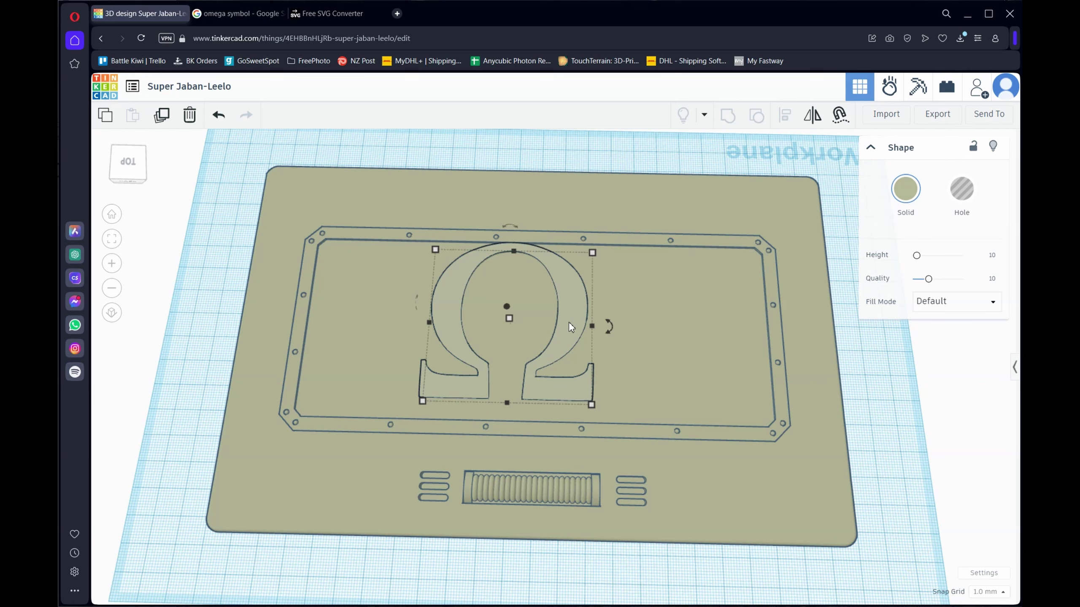
pyautogui.keyDown('shift'); pyautogui.click(682, 365); pyautogui.keyUp('shift')
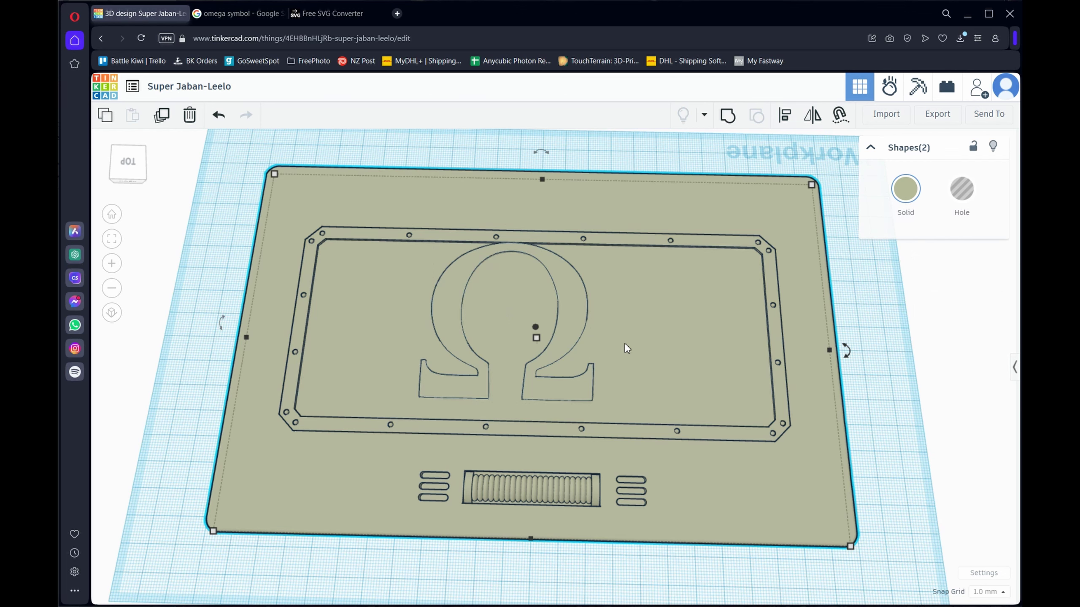
pyautogui.click(785, 117)
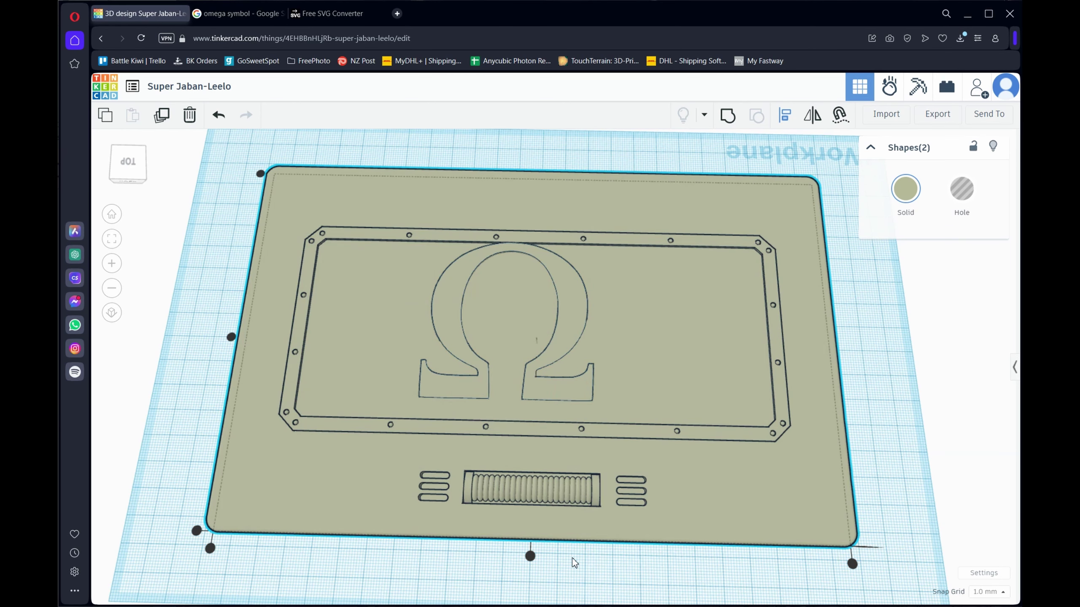
pyautogui.click(530, 557)
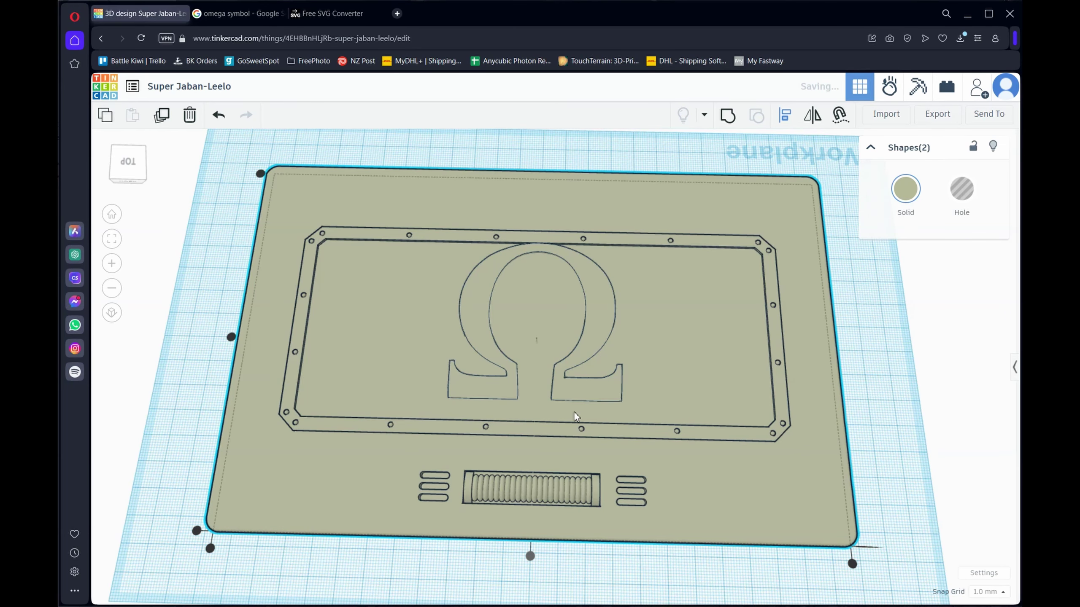
pyautogui.click(231, 337)
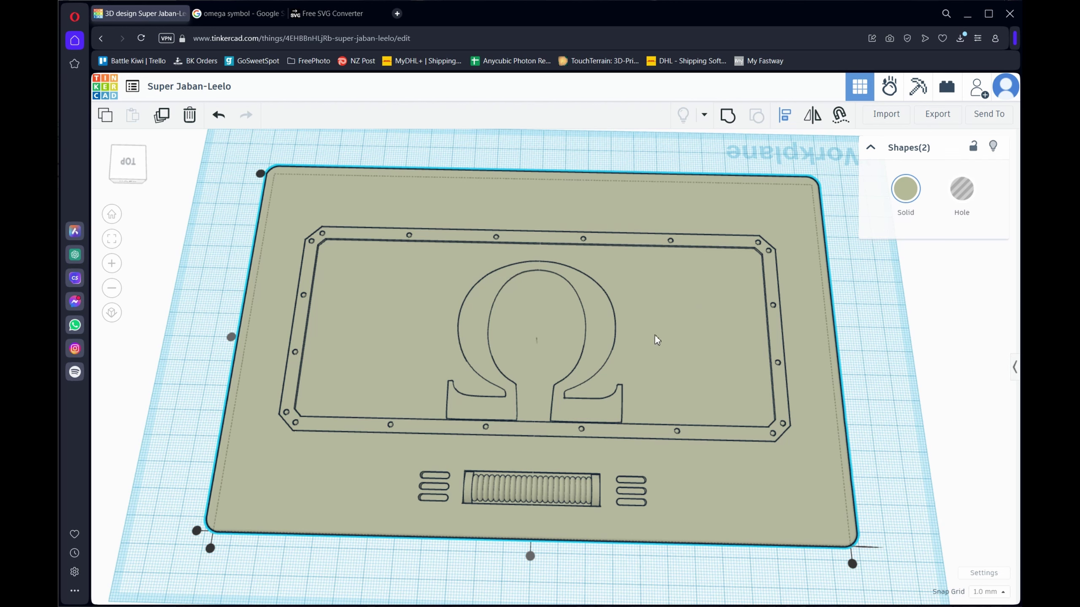
pyautogui.click(600, 344)
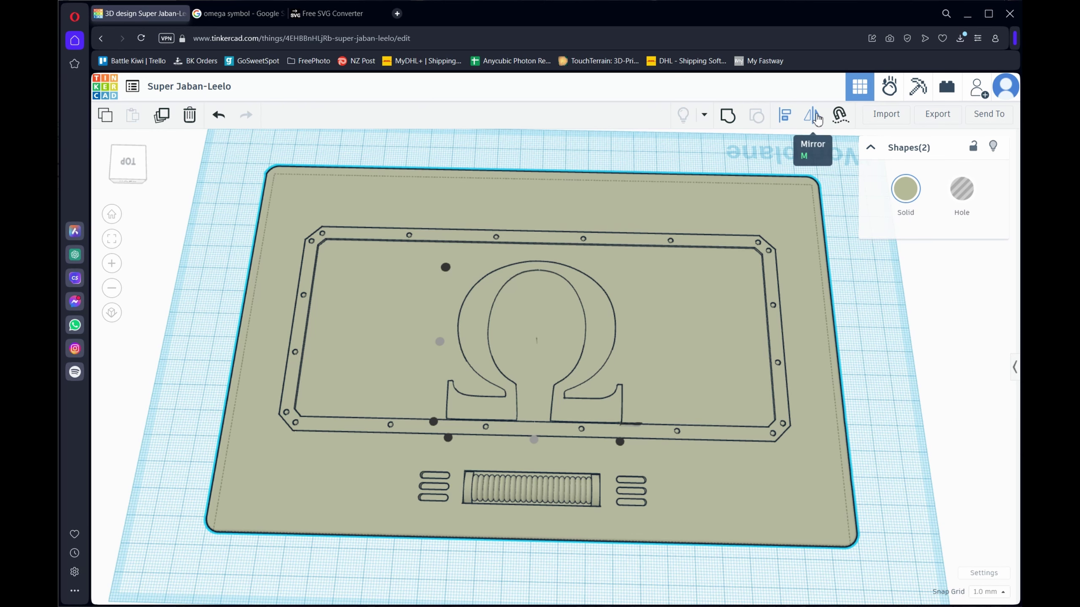
pyautogui.click(786, 120)
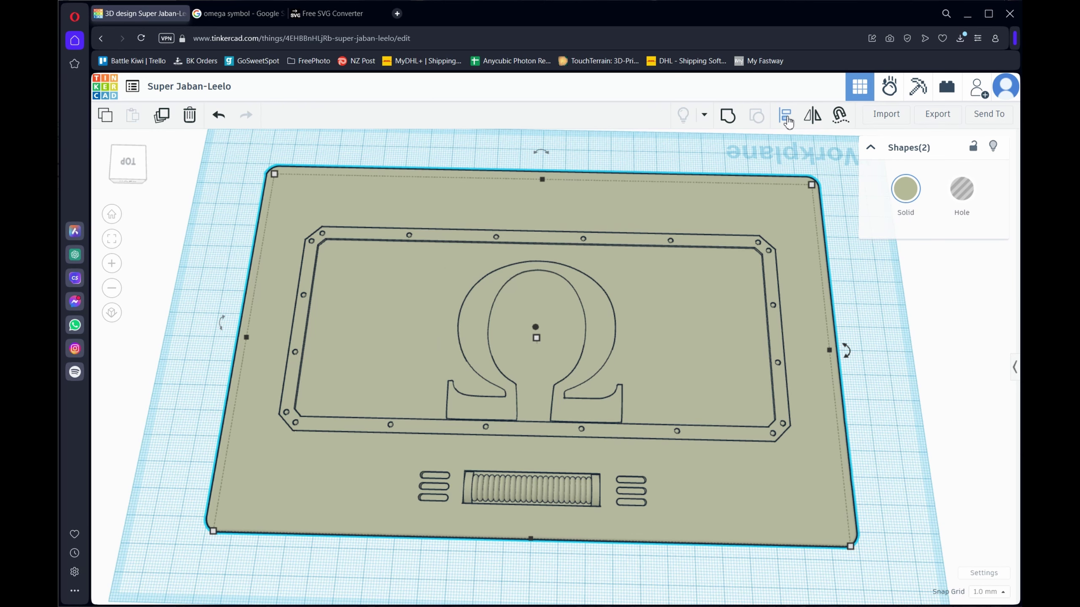
# Step: Nudge the omega about 3.47 mm upward within the framed panel and deselect it
pyautogui.click(883, 317)
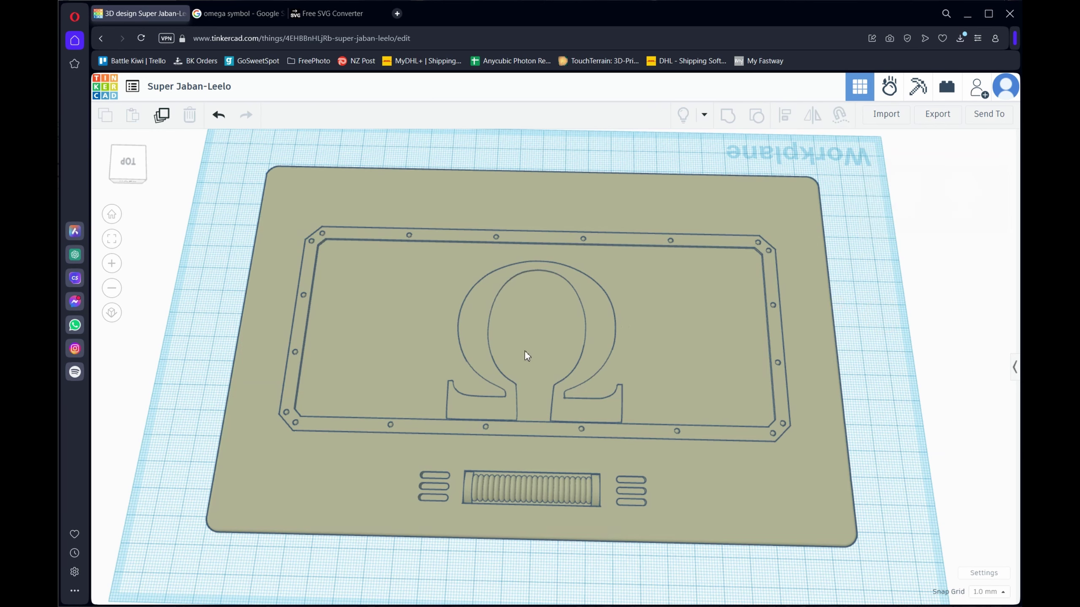
pyautogui.click(597, 339)
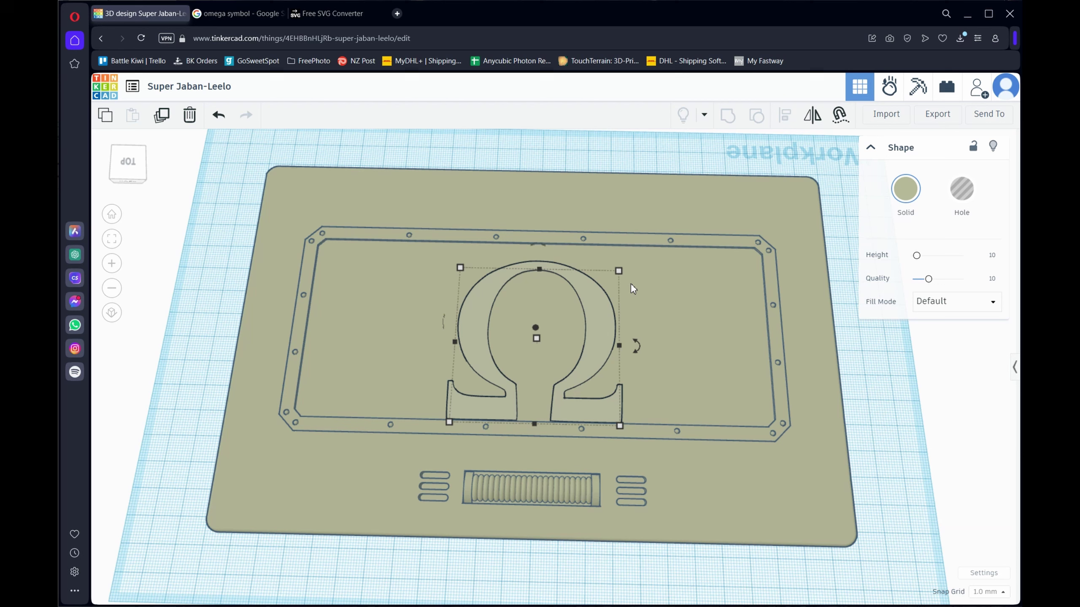
pyautogui.click(594, 360)
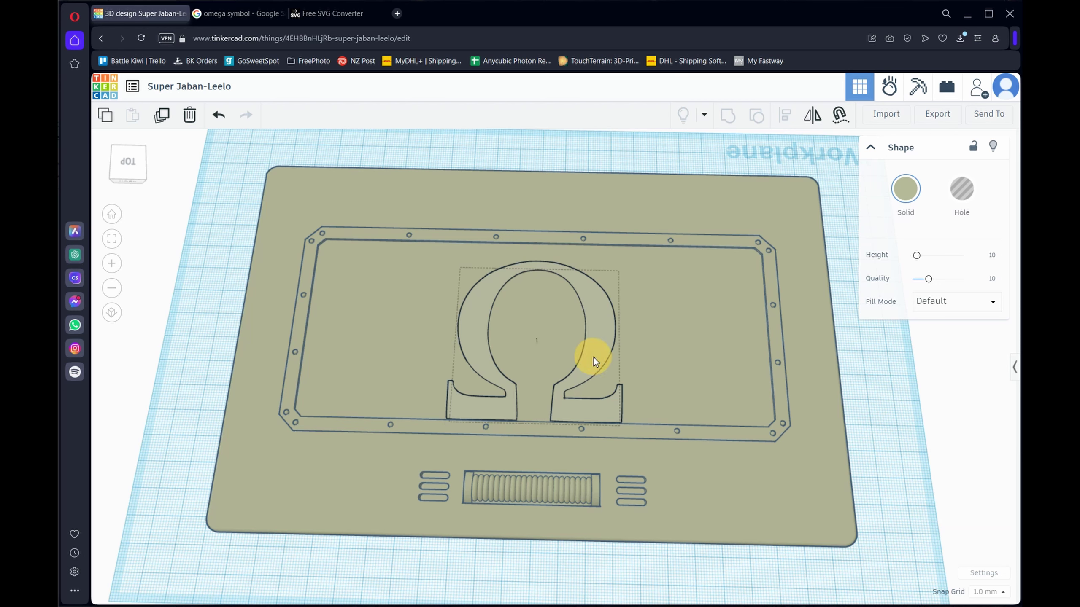
pyautogui.moveTo(592, 357); pyautogui.dragTo(594, 349)
pyautogui.scroll(-3, 593, 349)
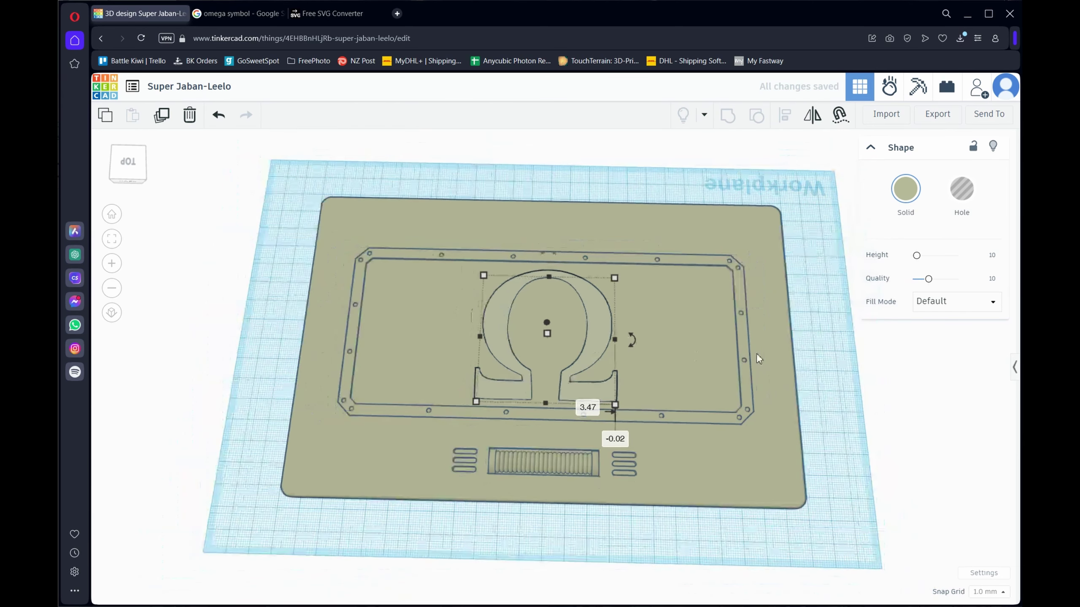
pyautogui.click(826, 411)
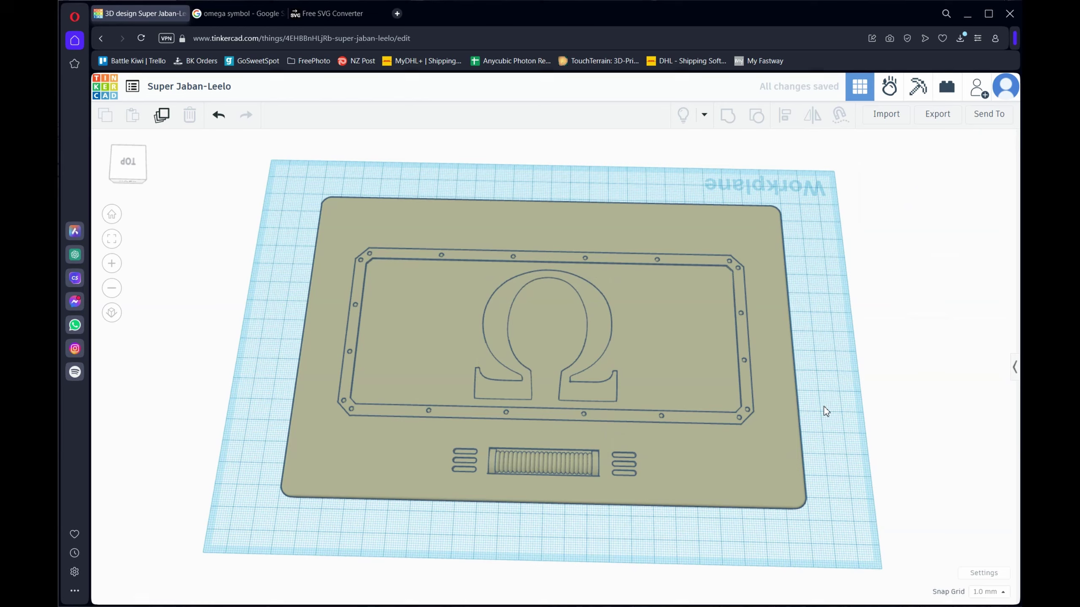
# Step: Fit the lid in view, orbit to a low right-side angle, and select the omega
pyautogui.scroll(5, 461, 423)
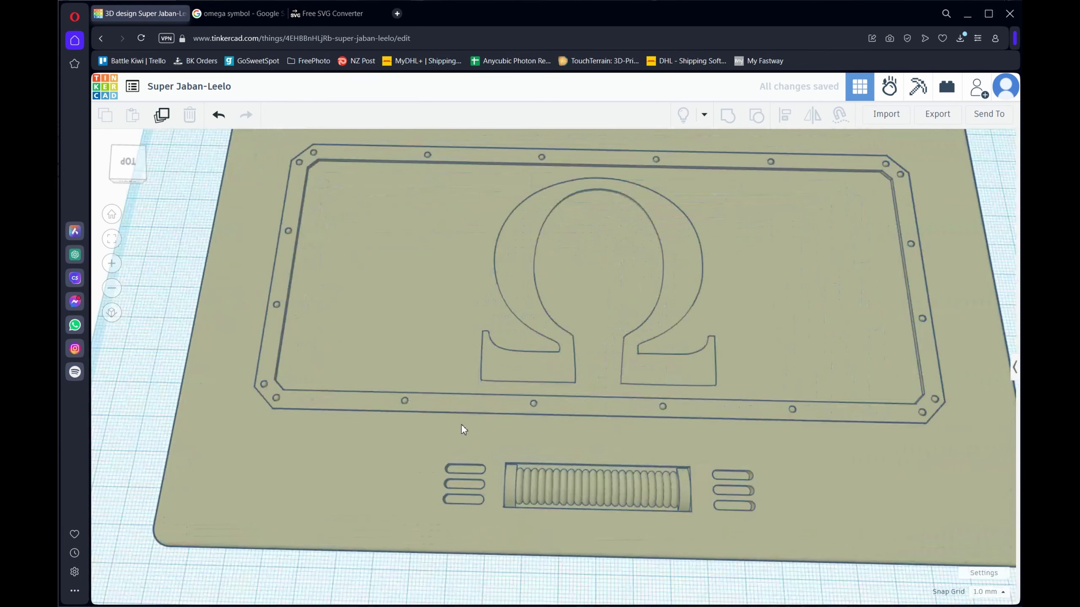
pyautogui.press('f')
pyautogui.click(148, 174)
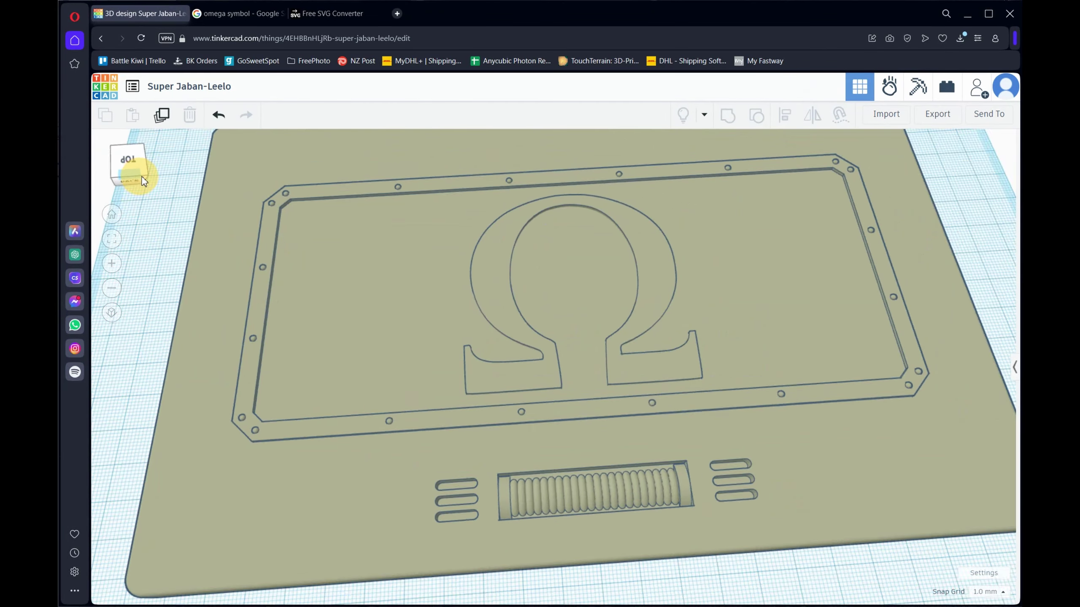
pyautogui.moveTo(149, 177); pyautogui.dragTo(167, 167)
pyautogui.scroll(5, 587, 385)
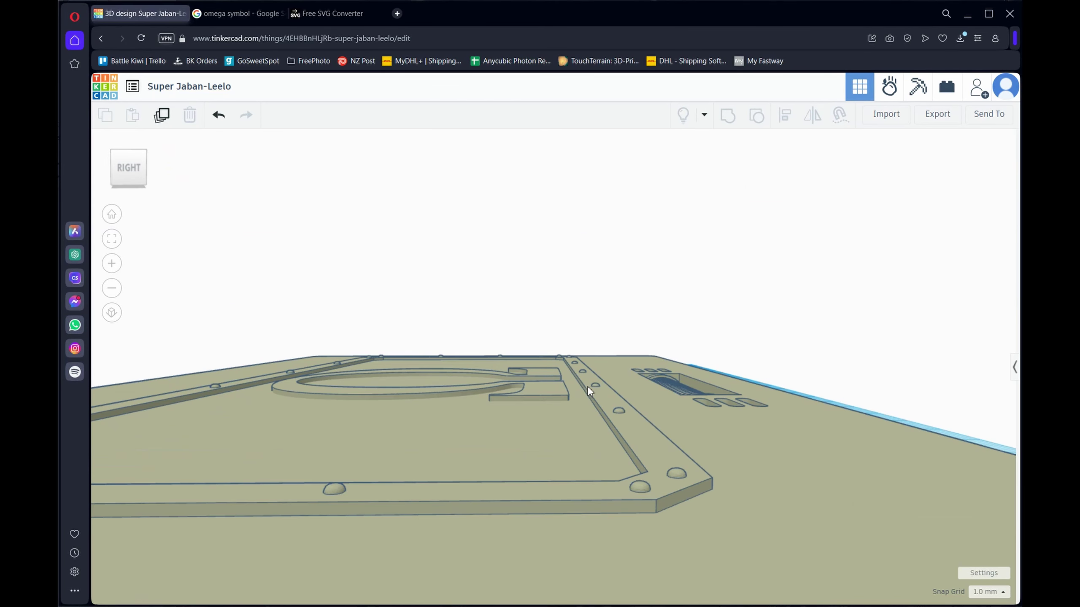
pyautogui.scroll(3, 574, 397)
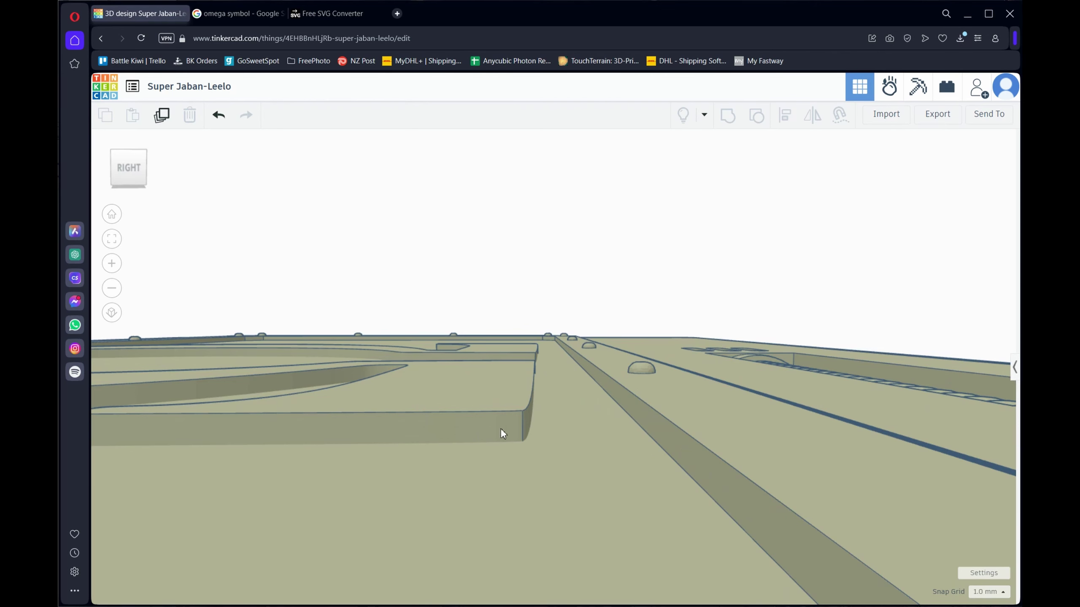
pyautogui.scroll(-3, 387, 390)
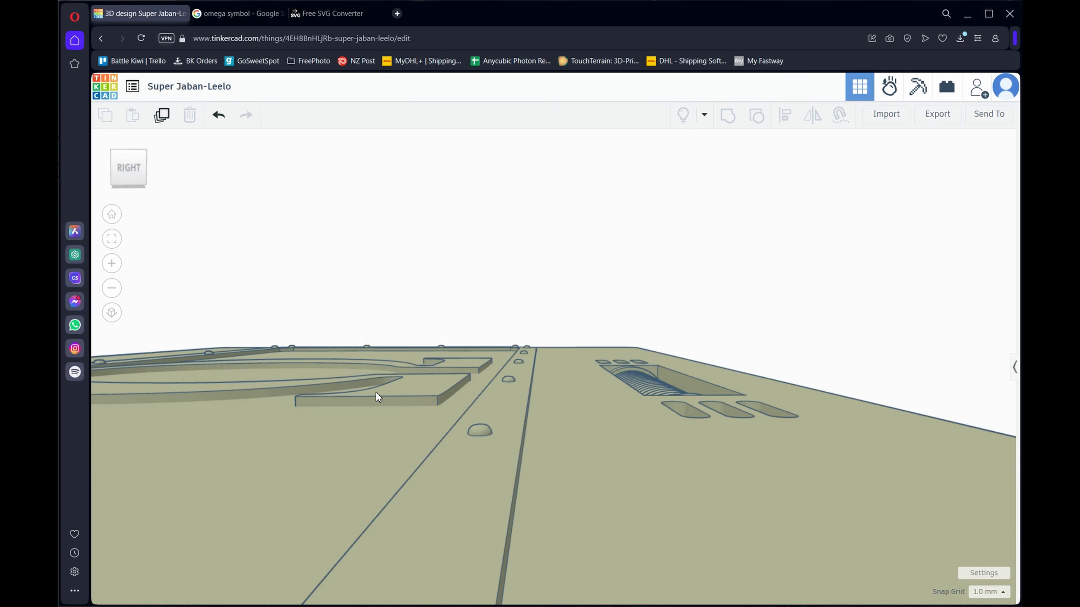
pyautogui.click(212, 394)
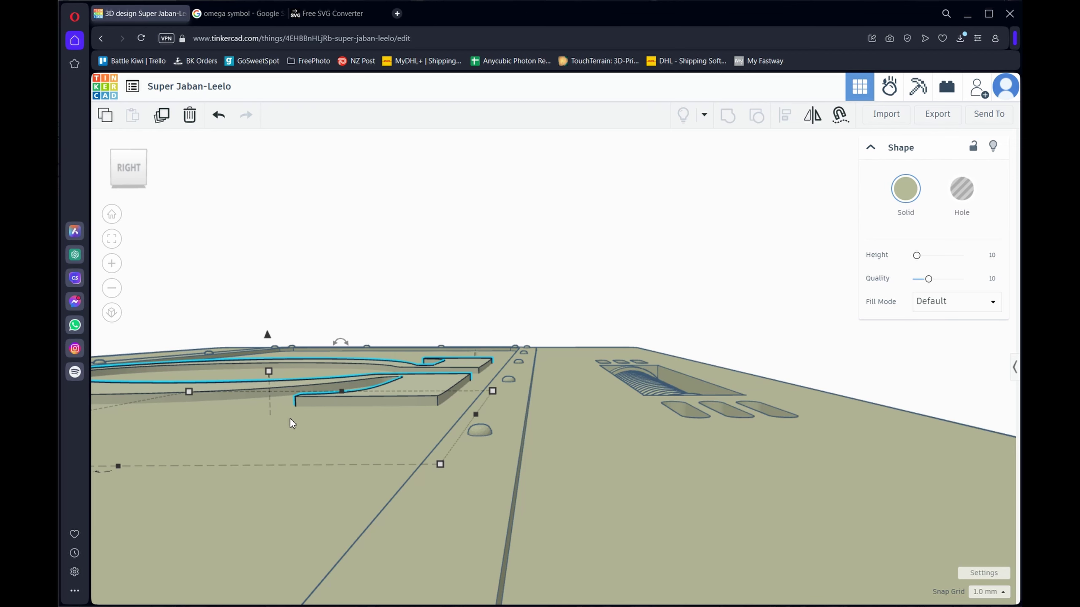
# Step: From an underside view, set the omega's height to 4.00
pyautogui.scroll(-5, 290, 417)
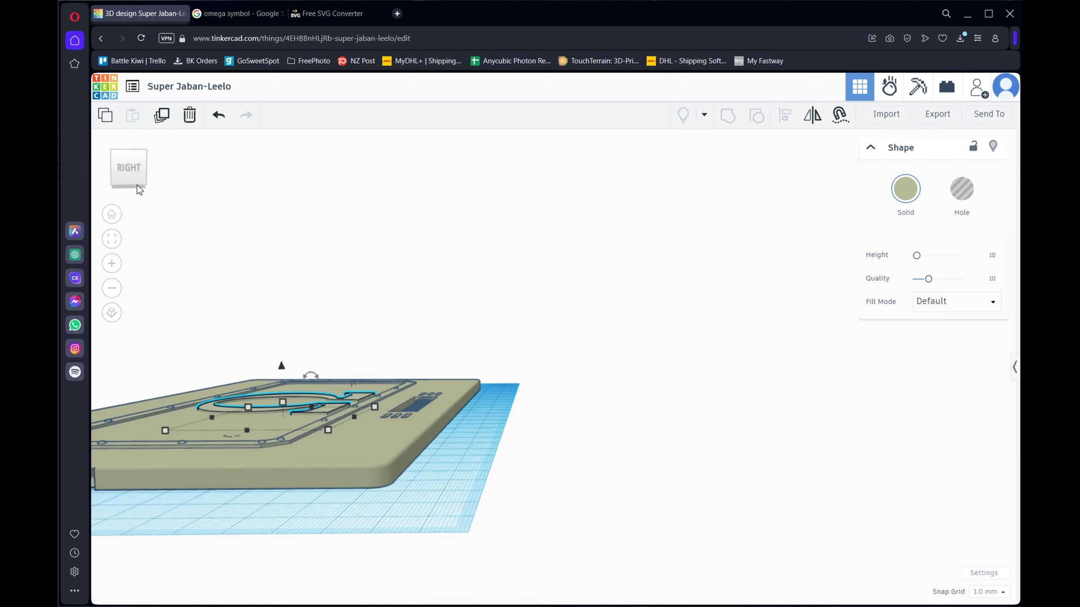
pyautogui.click(130, 168)
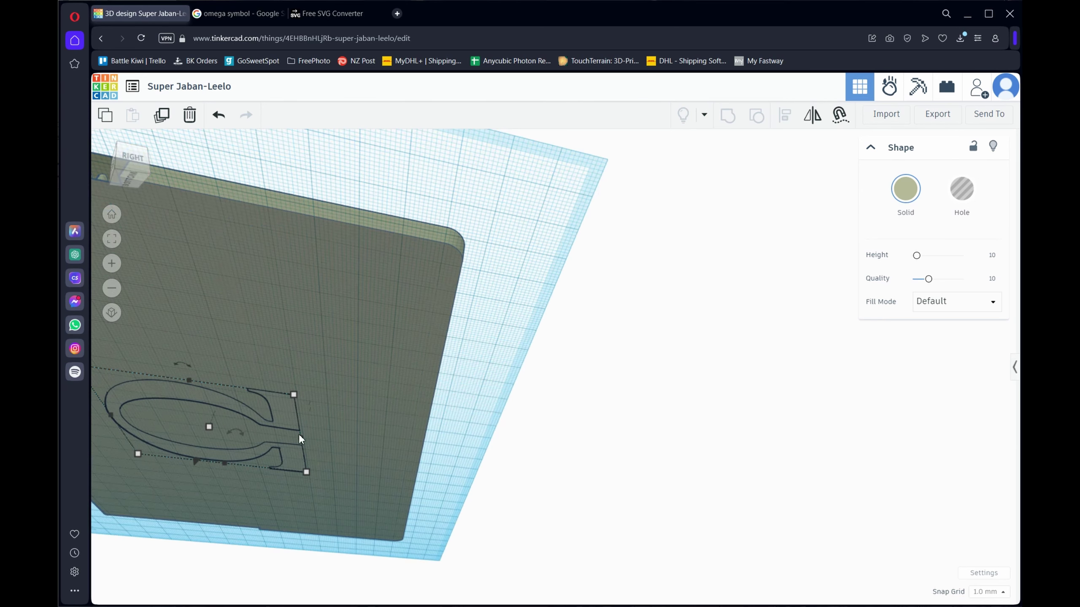
pyautogui.scroll(-1, 274, 420)
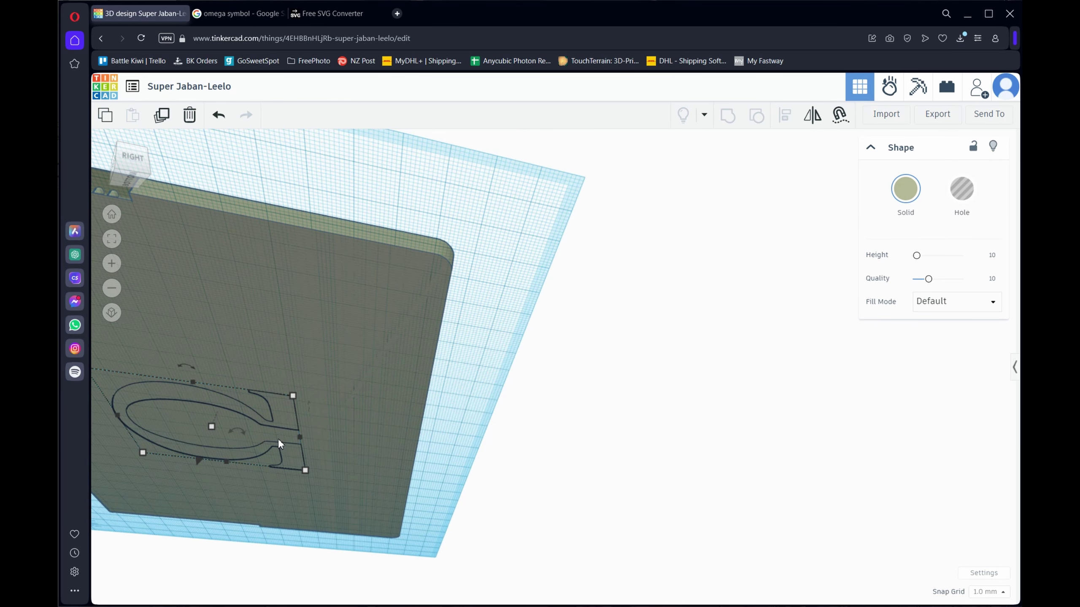
pyautogui.scroll(-1, 278, 439)
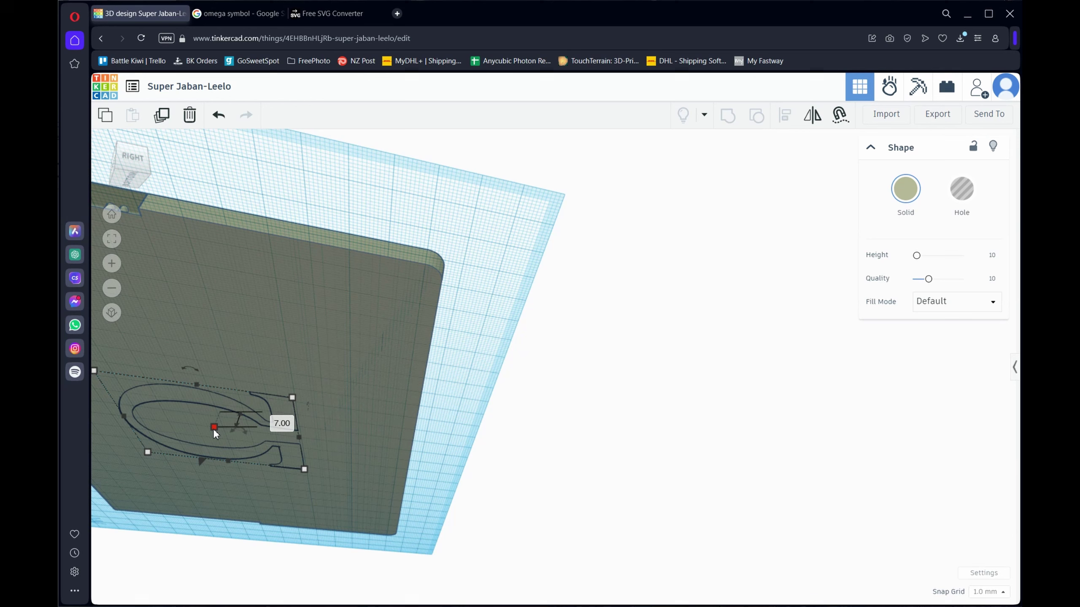
pyautogui.moveTo(212, 429)
pyautogui.mouseDown()
pyautogui.moveTo(203, 467)
pyautogui.moveTo(207, 424)
pyautogui.mouseUp()
pyautogui.scroll(-1, 472, 425)
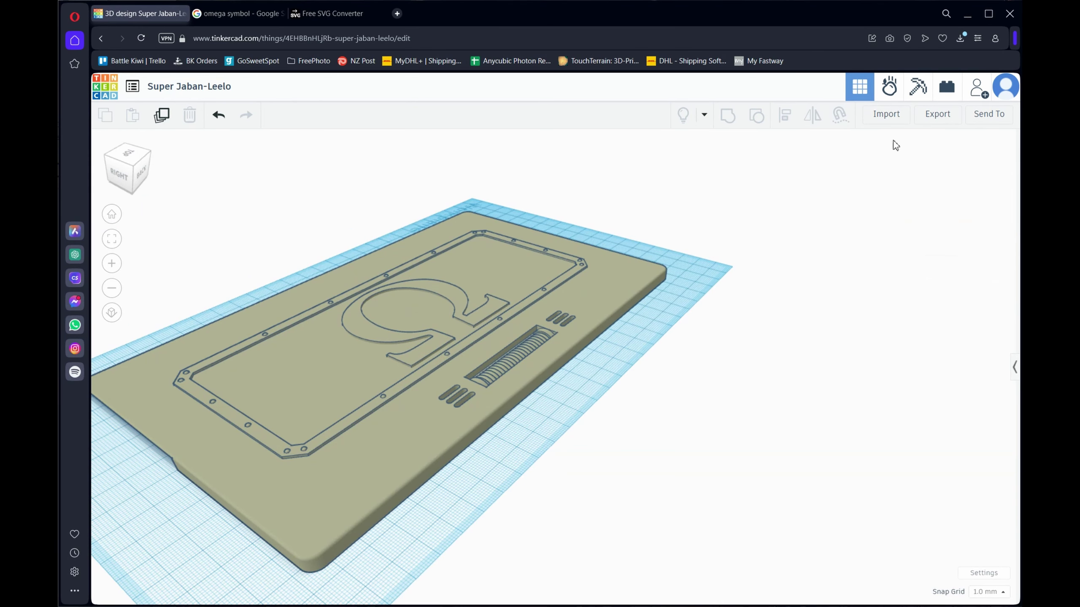
# Step: Export the lid design as Super Jaban-Leelo.stl and show it in the Downloads folder
pyautogui.click(945, 121)
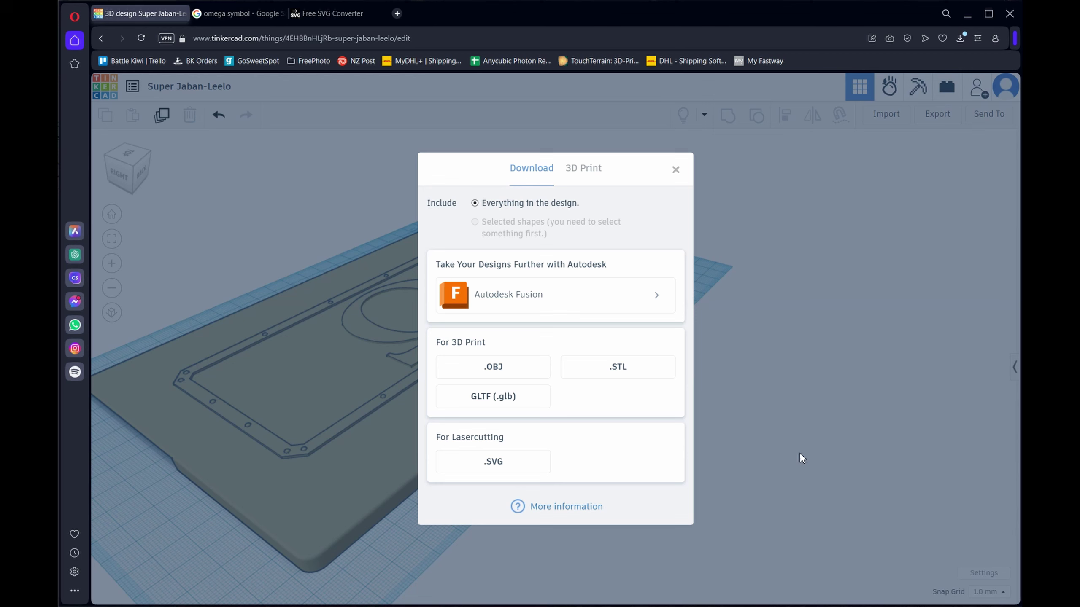
pyautogui.click(630, 377)
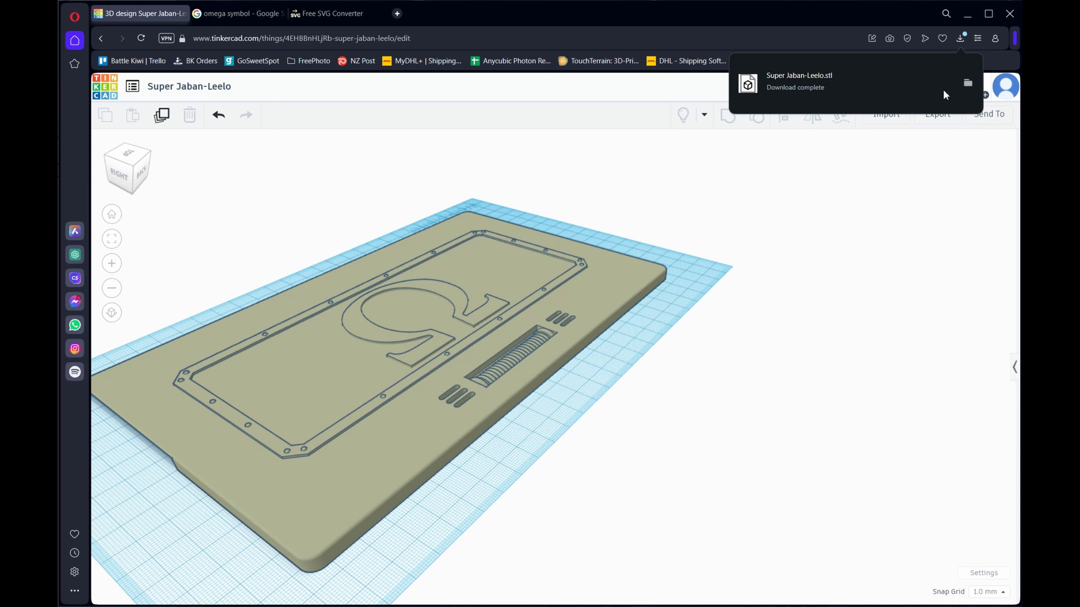
pyautogui.click(968, 83)
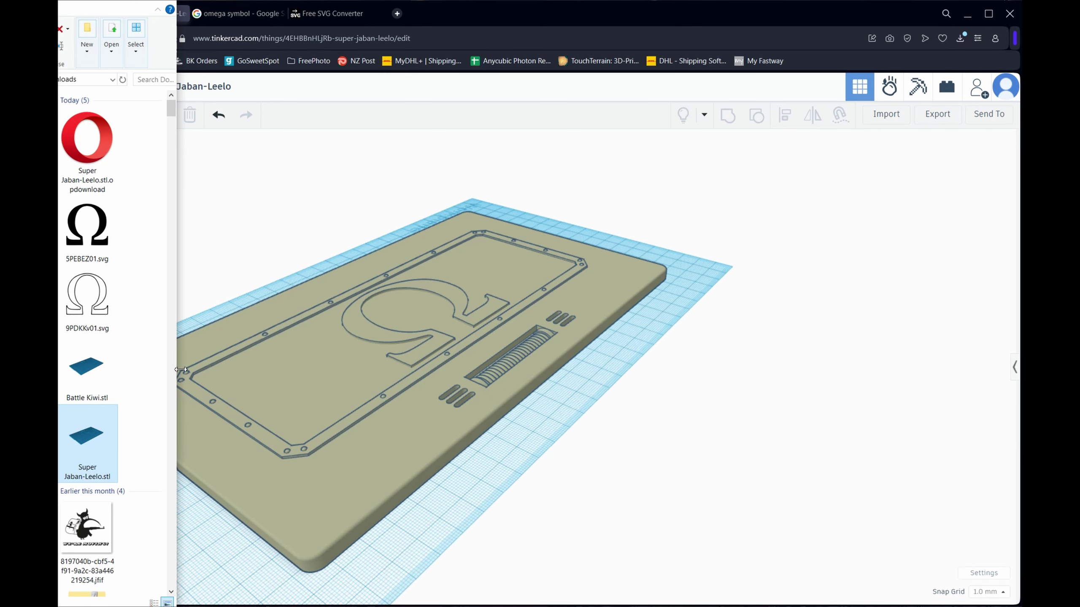
# Step: Widen File Explorer and rotate the Super Jaban-Leelo.stl preview to inspect the lid
pyautogui.moveTo(178, 370); pyautogui.dragTo(390, 373)
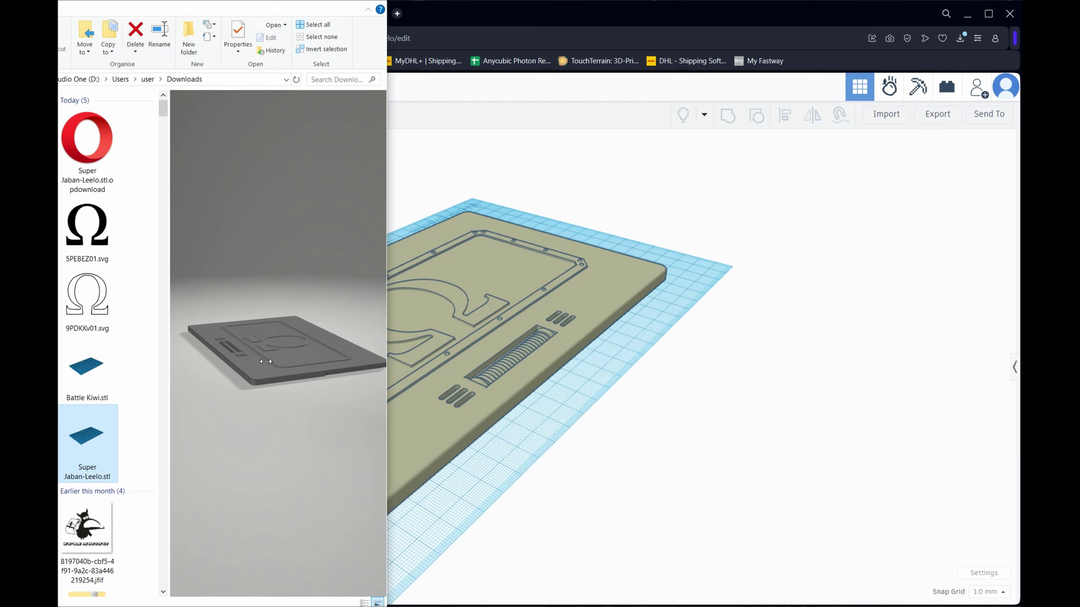
pyautogui.moveTo(264, 378); pyautogui.dragTo(301, 454)
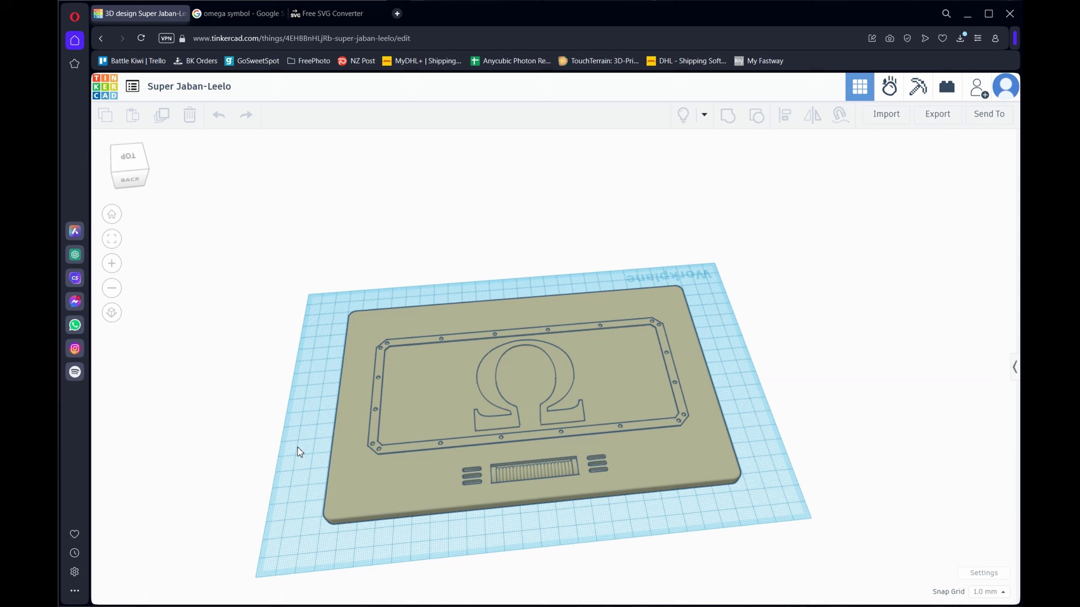
# Step: Remove the lid plate, move the Omega to the right of the workplane, and start a shape import
pyautogui.click(369, 450)
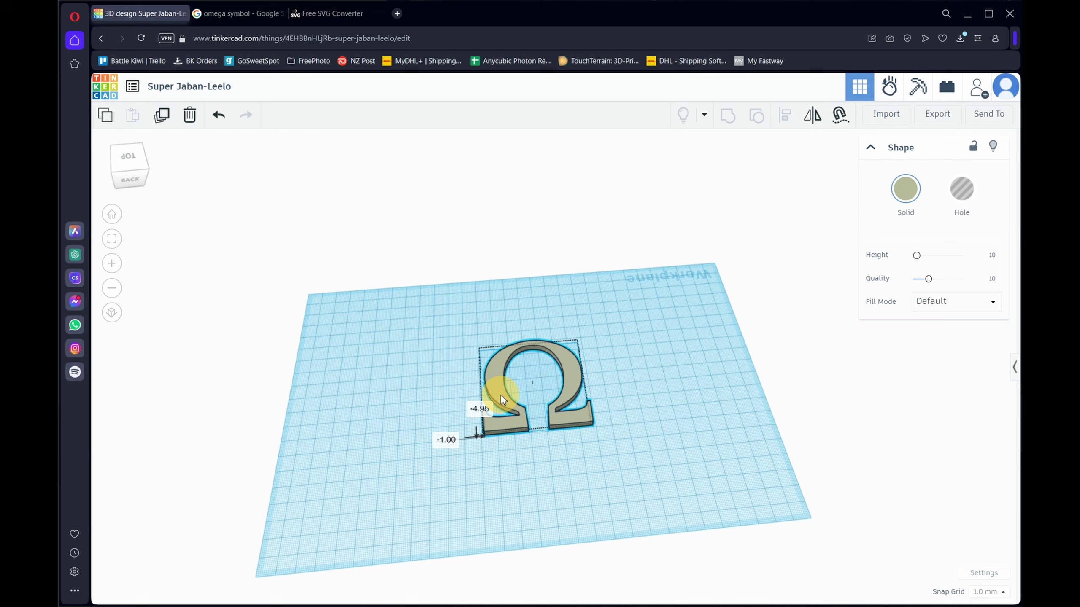
pyautogui.moveTo(501, 395); pyautogui.dragTo(633, 386)
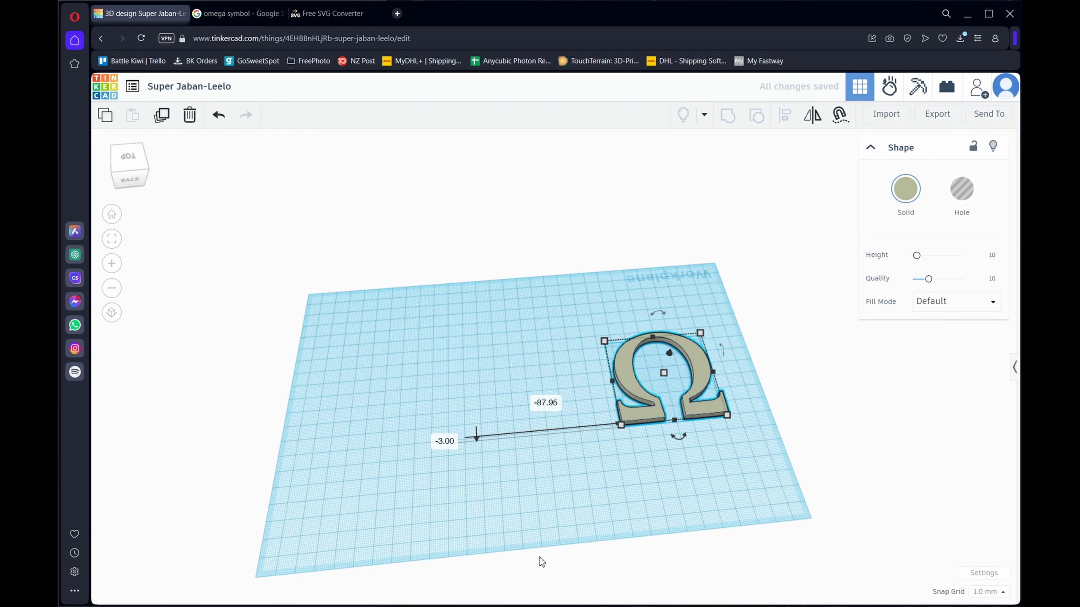
pyautogui.click(521, 481)
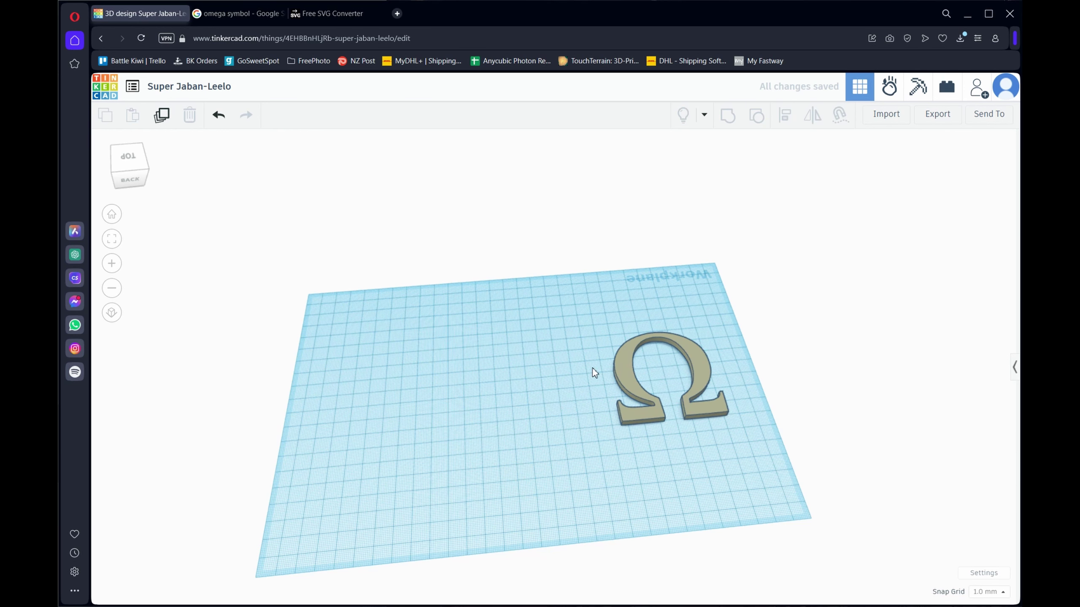
pyautogui.click(883, 123)
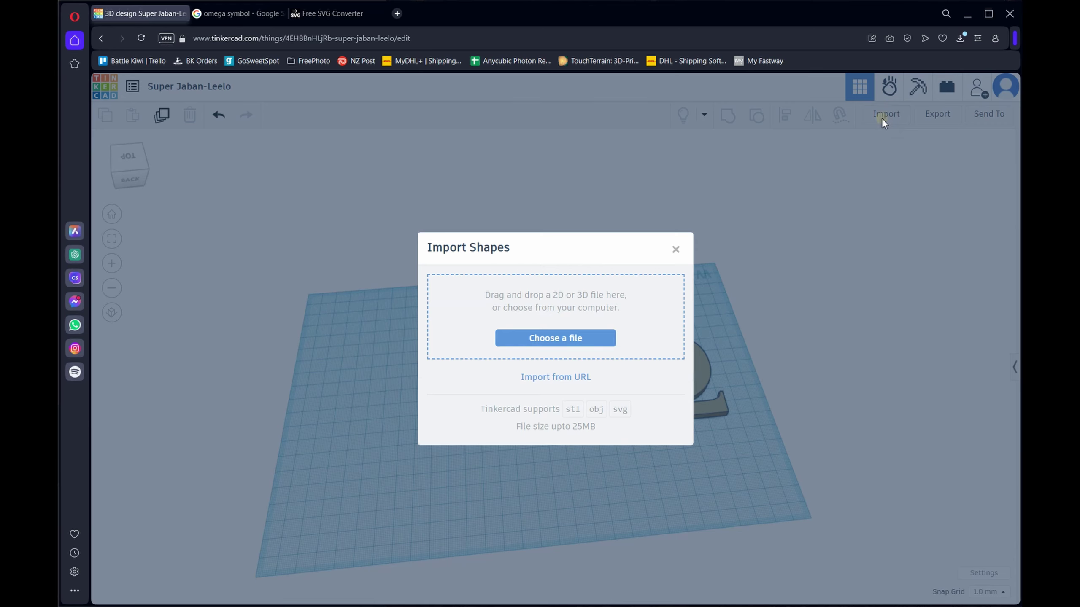
# Step: Import Dial-Blank-Large.stl from Battle Box Files > Dials at 100% scale
pyautogui.click(570, 340)
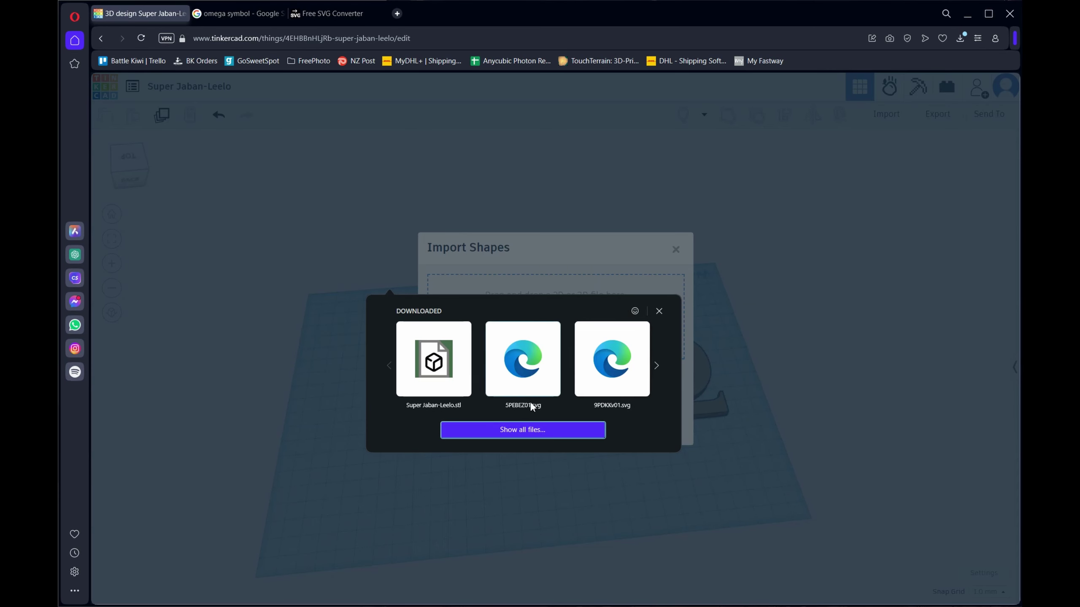
pyautogui.click(522, 430)
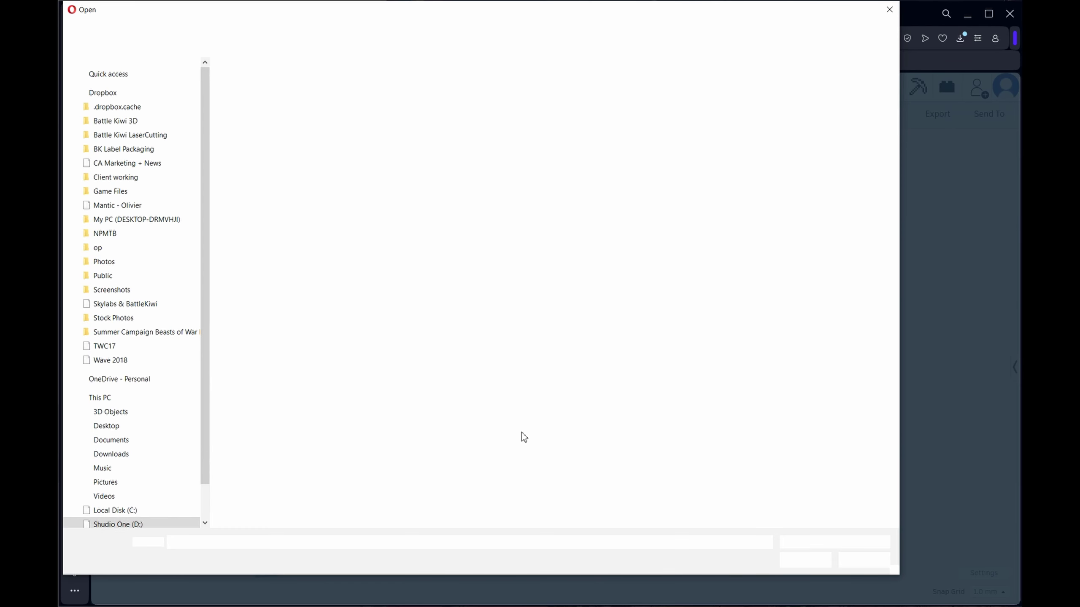
pyautogui.click(404, 28)
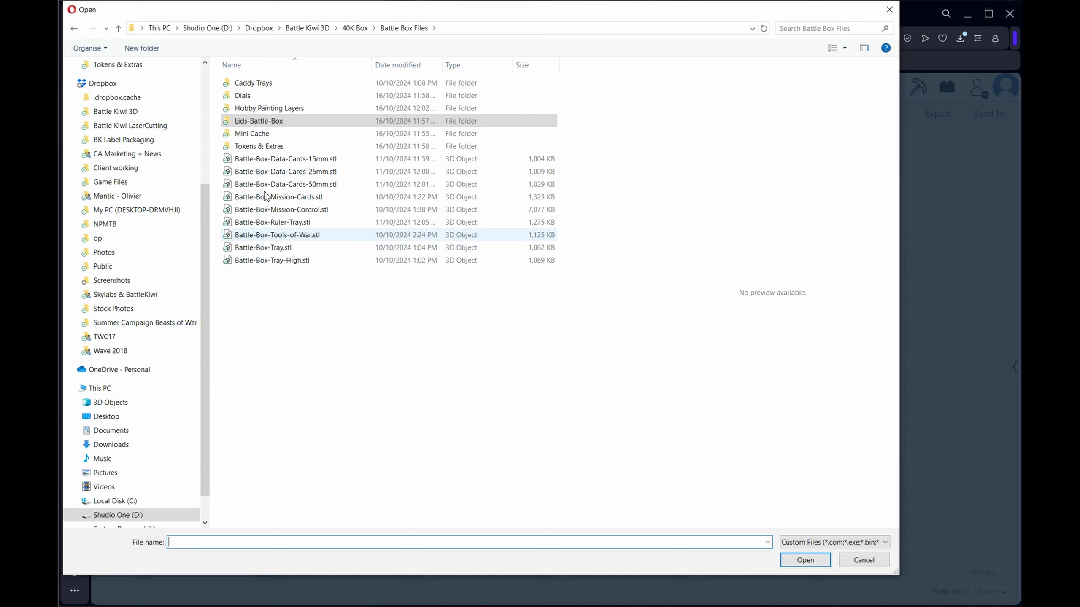
pyautogui.doubleClick(272, 97)
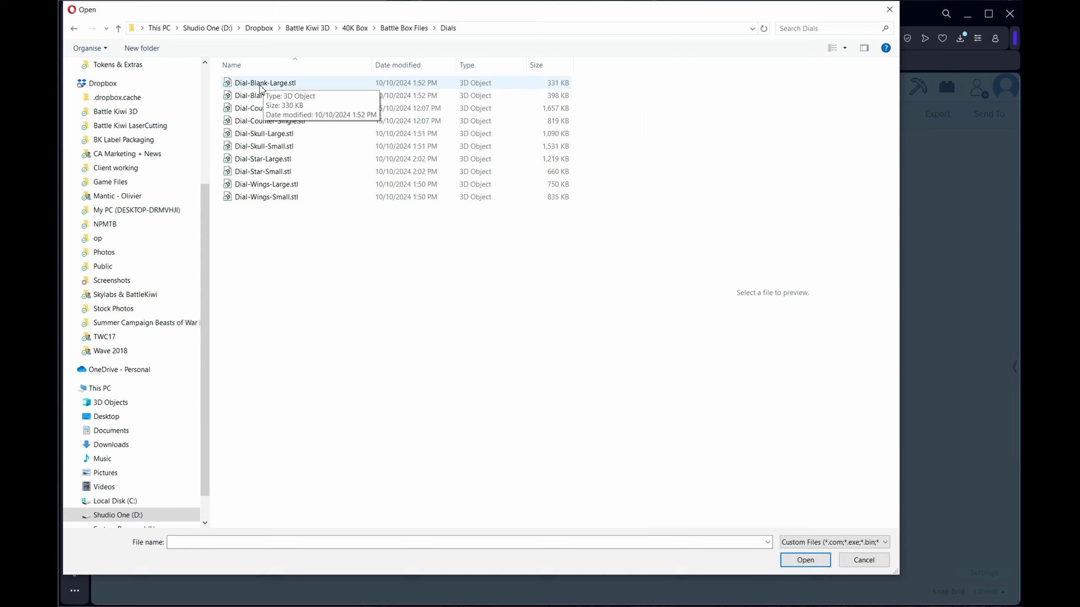
pyautogui.doubleClick(260, 83)
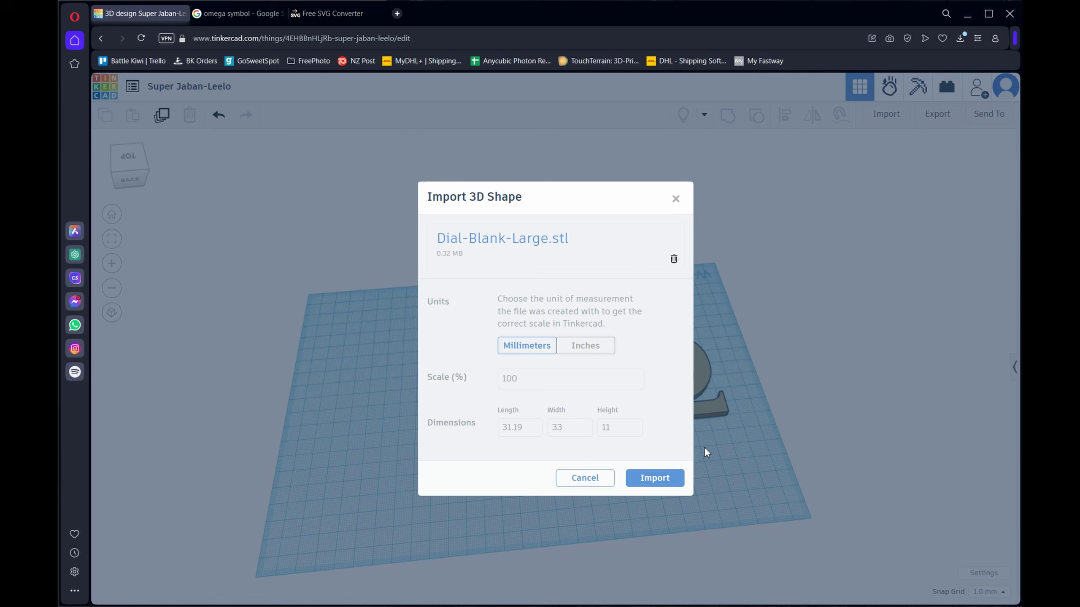
pyautogui.click(654, 478)
# Step: Orbit to a low side view and drag the Omega left toward the gear-shaped dial
pyautogui.scroll(2, 543, 436)
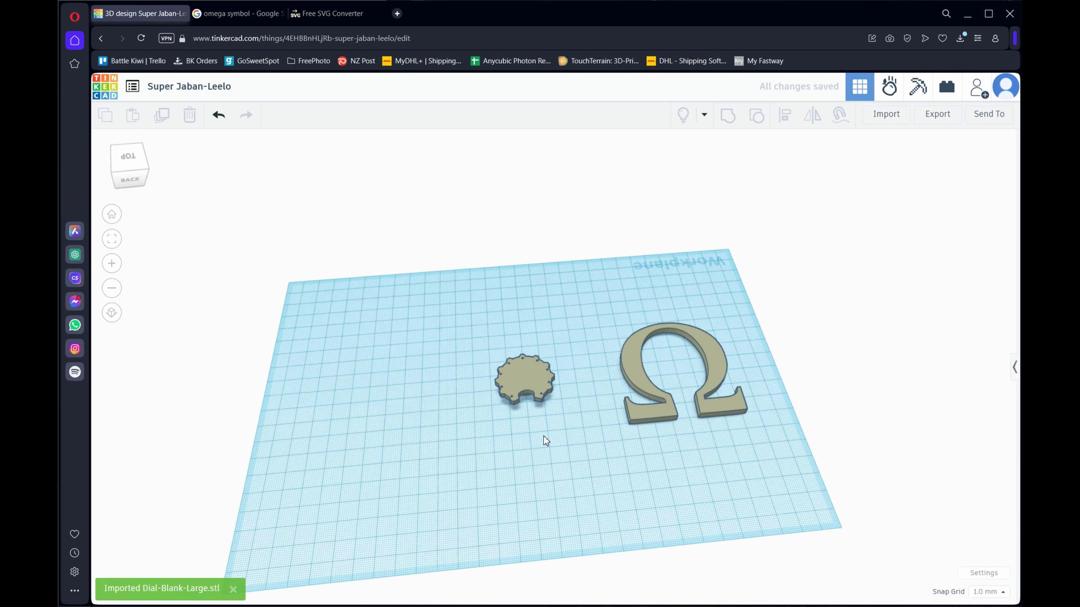
pyautogui.scroll(5, 543, 436)
pyautogui.click(612, 517)
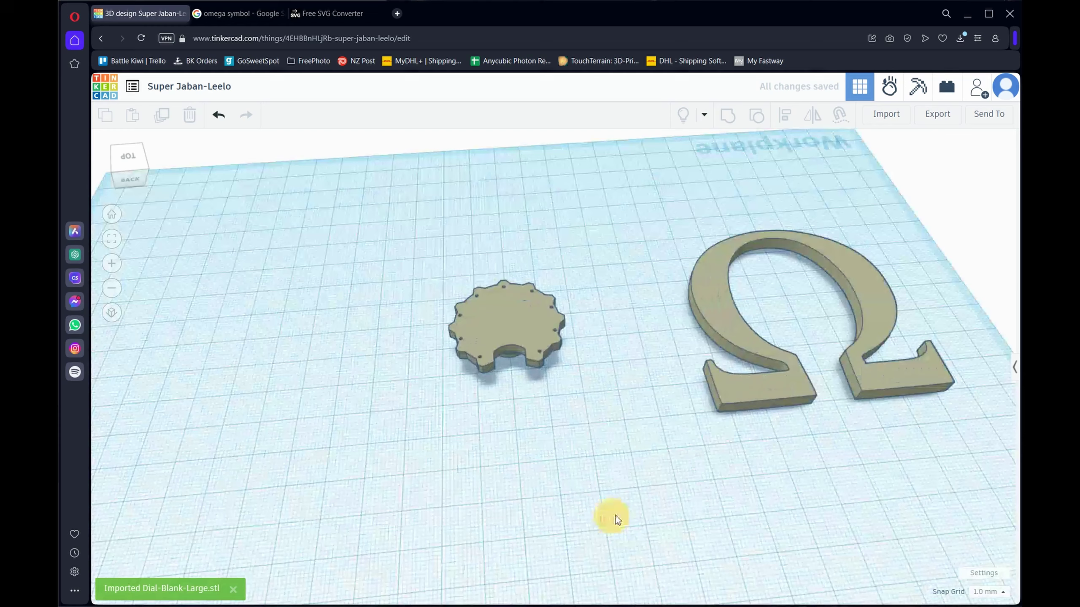
pyautogui.moveTo(575, 460)
pyautogui.mouseDown(button='right')
pyautogui.moveTo(612, 453)
pyautogui.moveTo(653, 403)
pyautogui.moveTo(658, 376)
pyautogui.moveTo(636, 376)
pyautogui.moveTo(521, 294)
pyautogui.moveTo(525, 338)
pyautogui.moveTo(580, 438)
pyautogui.moveTo(697, 379)
pyautogui.moveTo(677, 371)
pyautogui.moveTo(614, 454)
pyautogui.moveTo(591, 458)
pyautogui.mouseUp(button='right')
pyautogui.moveTo(784, 446); pyautogui.dragTo(625, 505, button='middle')
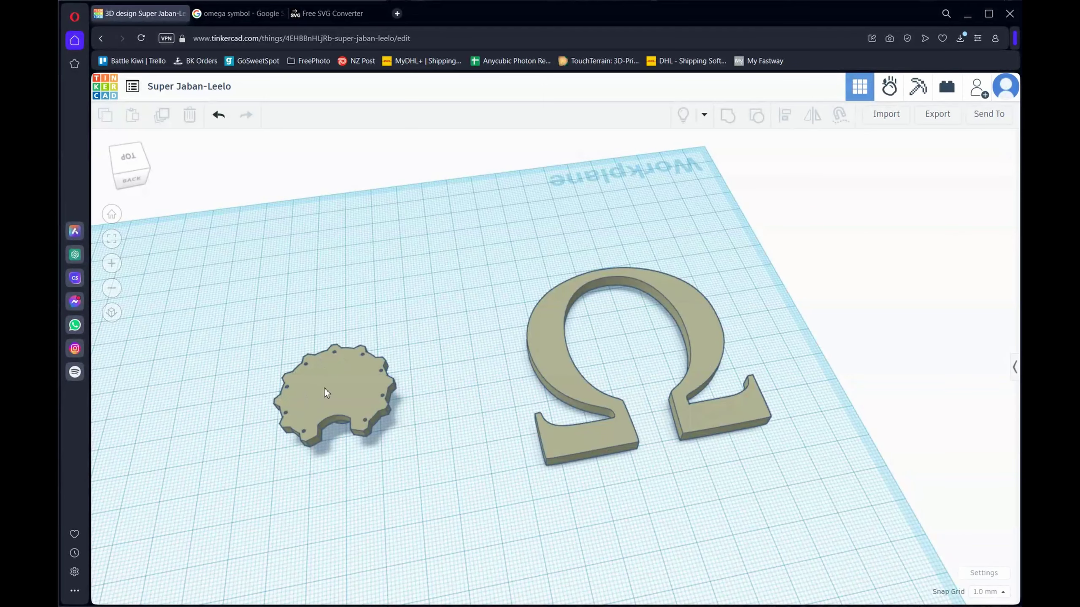
pyautogui.moveTo(701, 340); pyautogui.dragTo(604, 364)
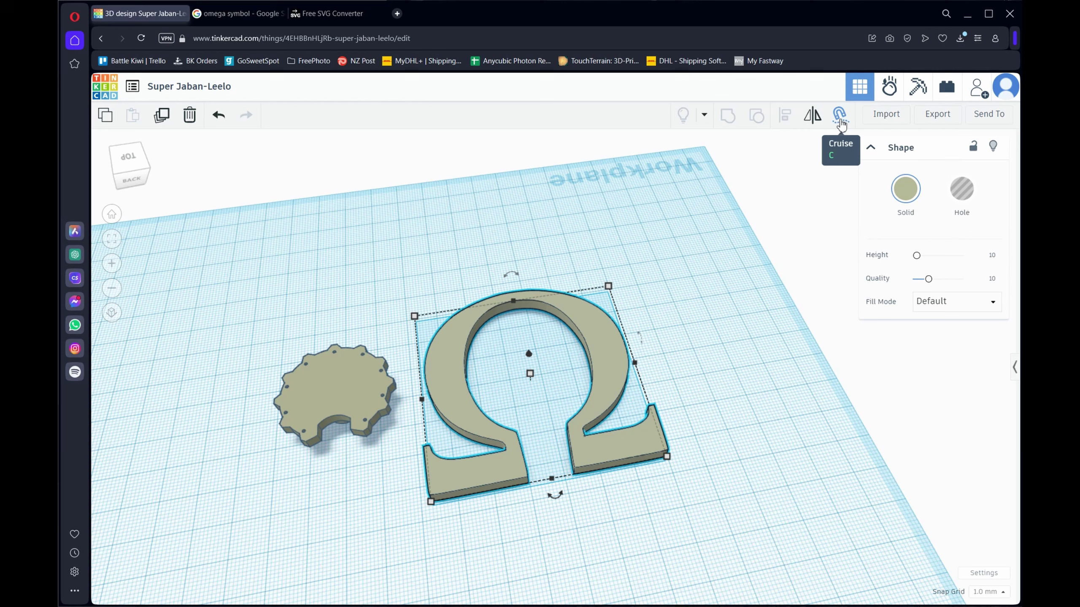
# Step: With Cruise on, drop the Omega onto the dial's centre
pyautogui.click(841, 122)
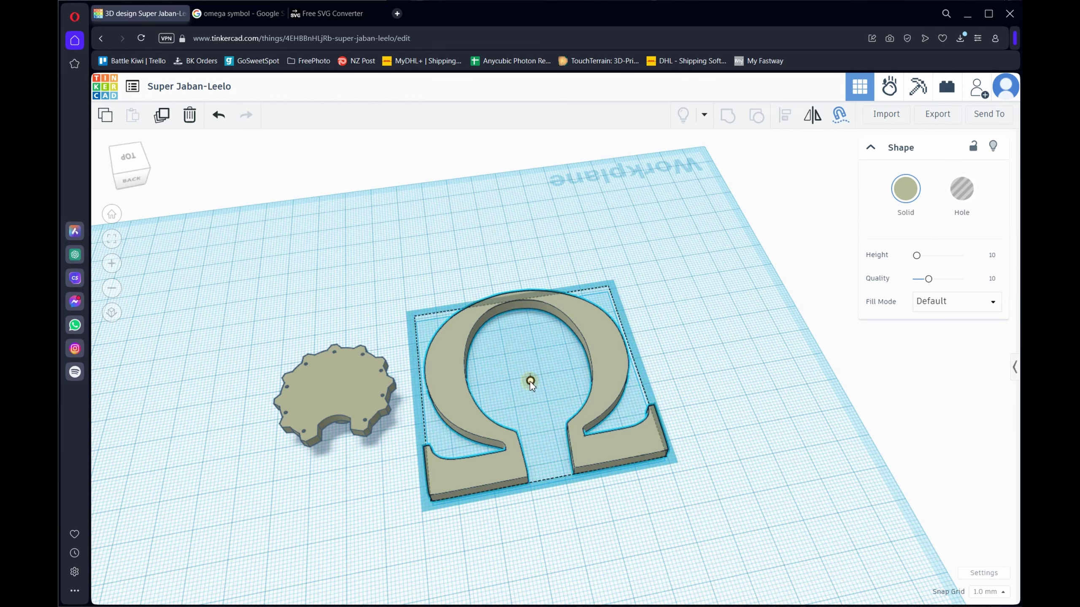
pyautogui.moveTo(530, 381); pyautogui.dragTo(350, 389)
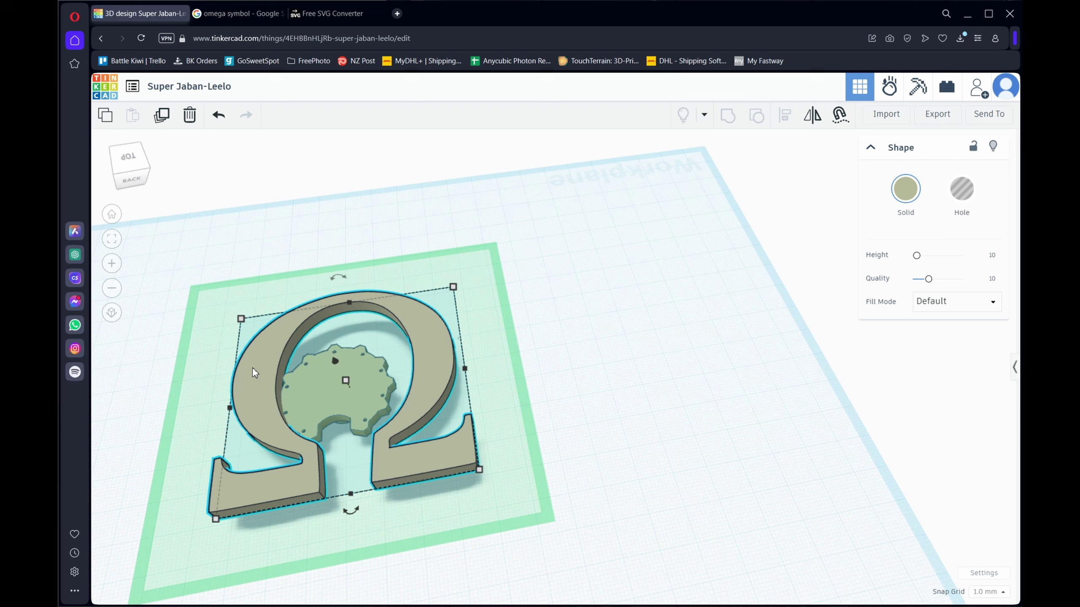
# Step: Scale the Omega down to fit the dial's face and nudge it to the centre
pyautogui.moveTo(480, 471)
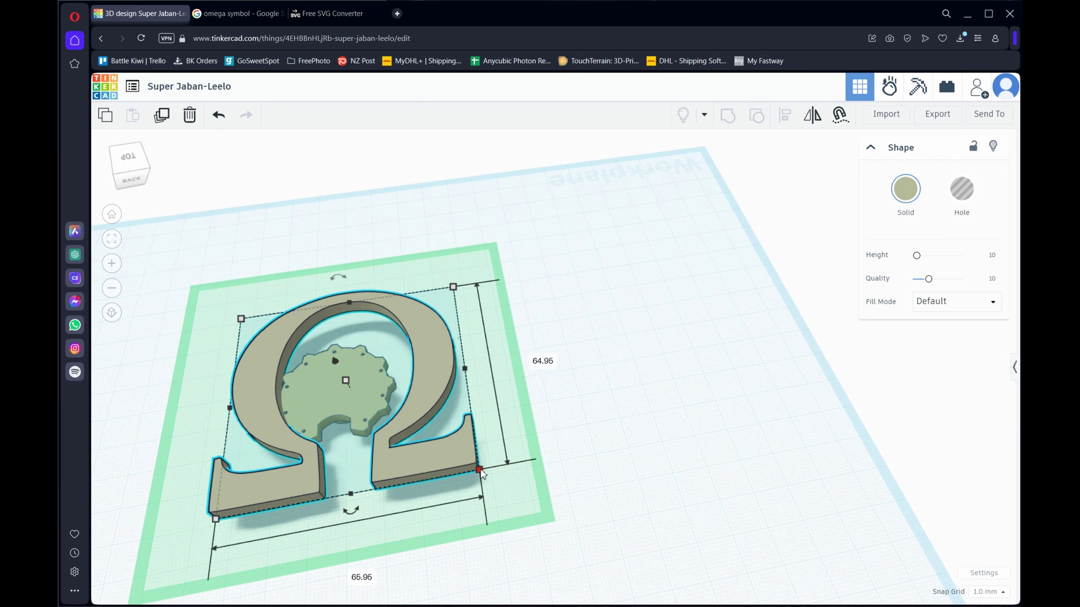
pyautogui.moveTo(482, 473); pyautogui.dragTo(265, 365)
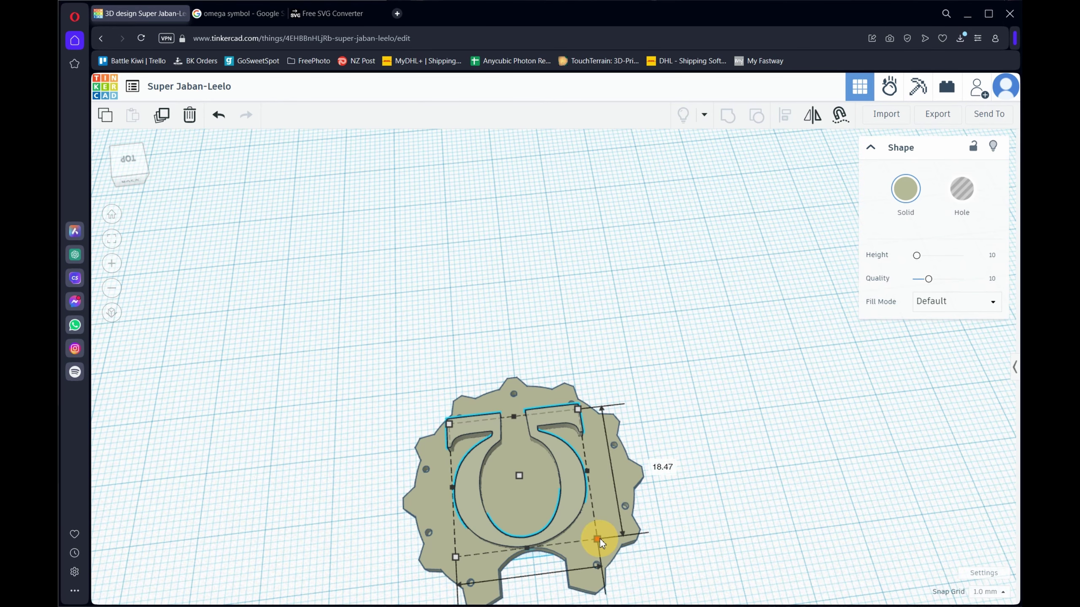
pyautogui.moveTo(598, 539); pyautogui.dragTo(581, 523)
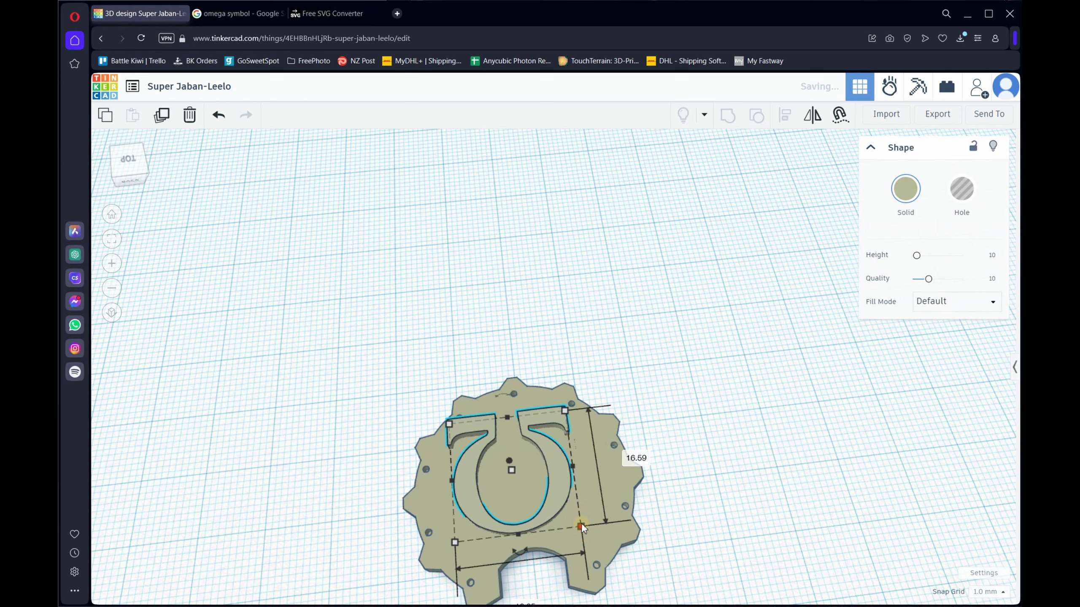
pyautogui.moveTo(560, 483); pyautogui.dragTo(567, 488)
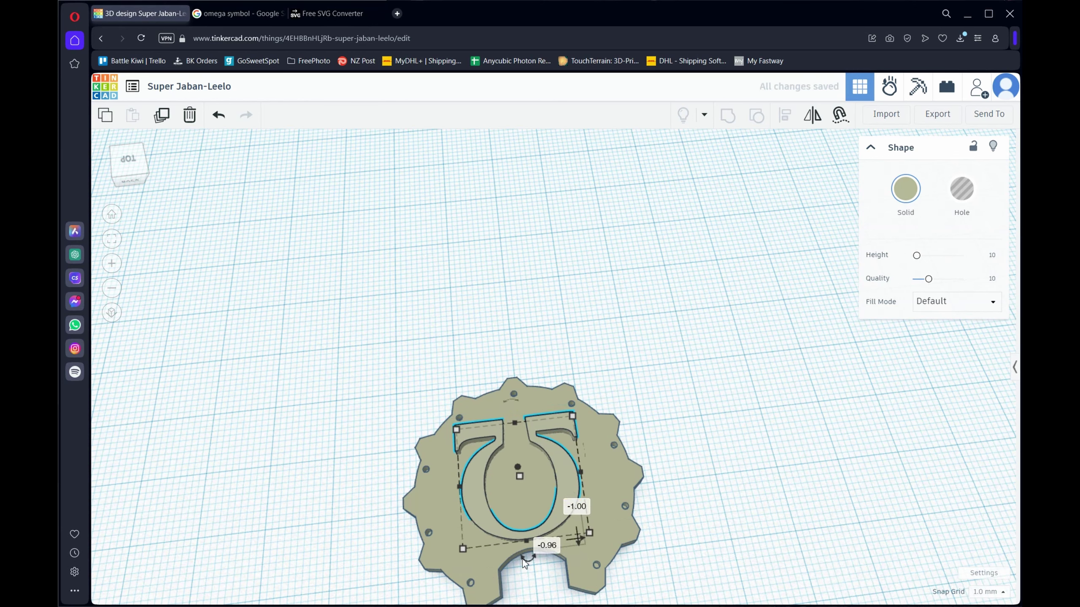
# Step: Rotate the Omega upright to line up with the dial, then undo the last change
pyautogui.moveTo(529, 561)
pyautogui.moveTo(531, 565); pyautogui.dragTo(524, 426)
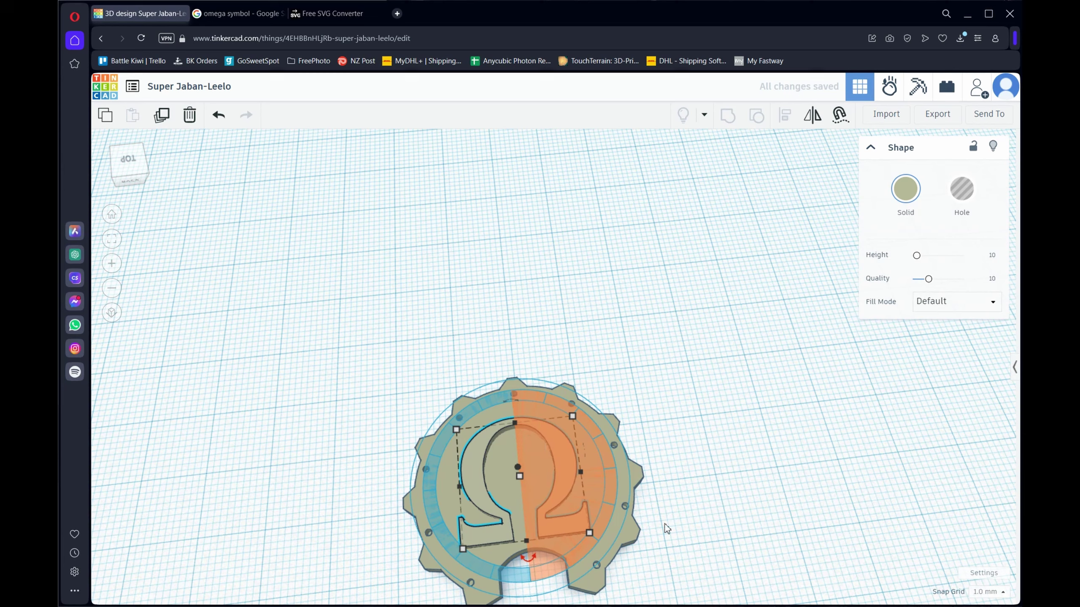
pyautogui.scroll(-2, 687, 526)
pyautogui.click(718, 532)
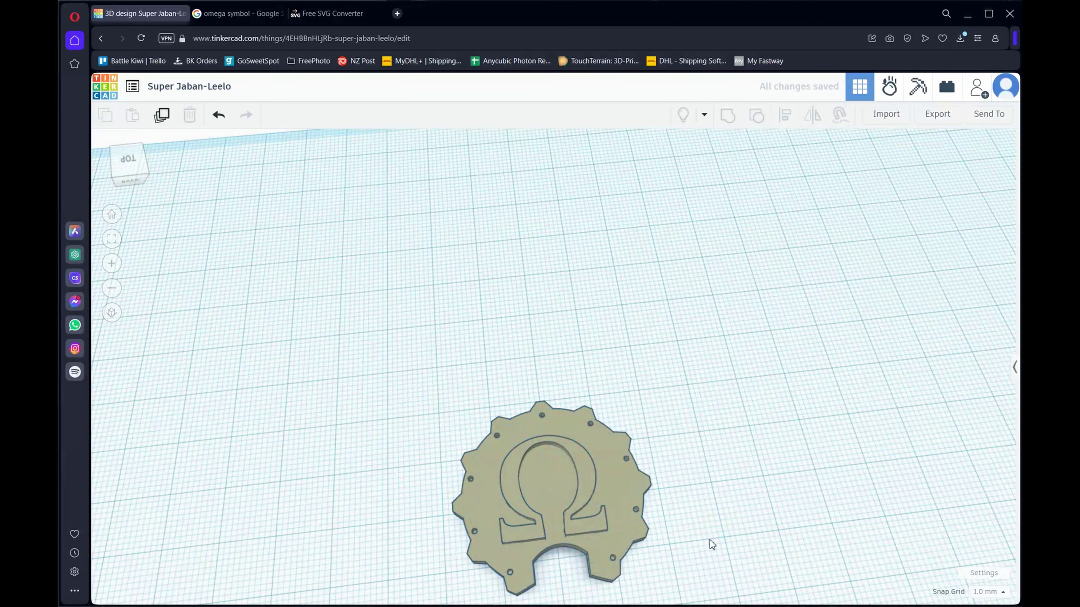
pyautogui.moveTo(710, 540); pyautogui.dragTo(680, 422, button='middle')
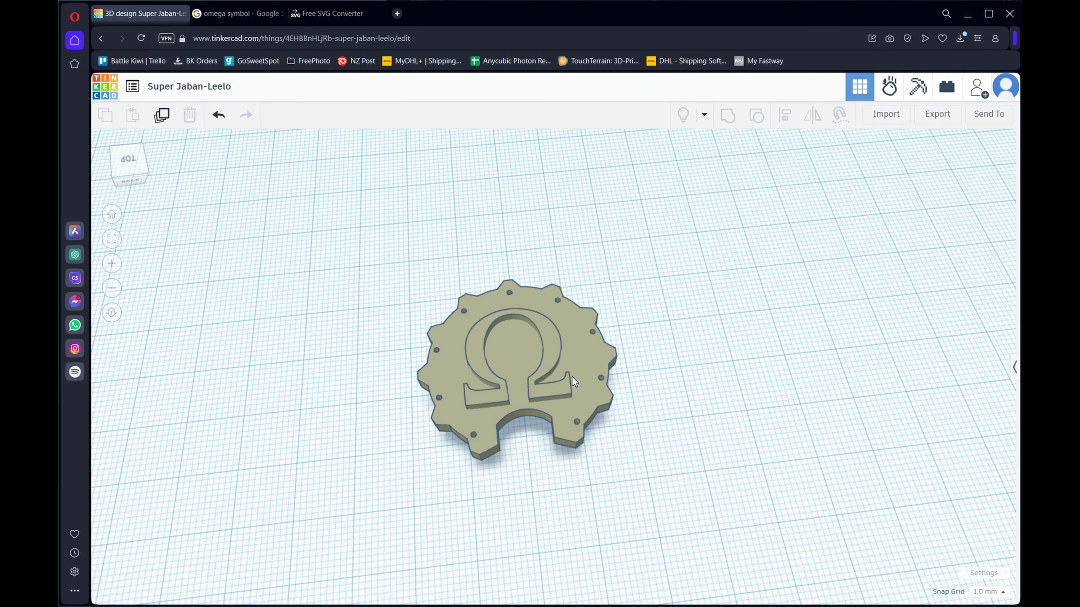
pyautogui.hotkey('ctrl', 'z')
pyautogui.scroll(2, 773, 386)
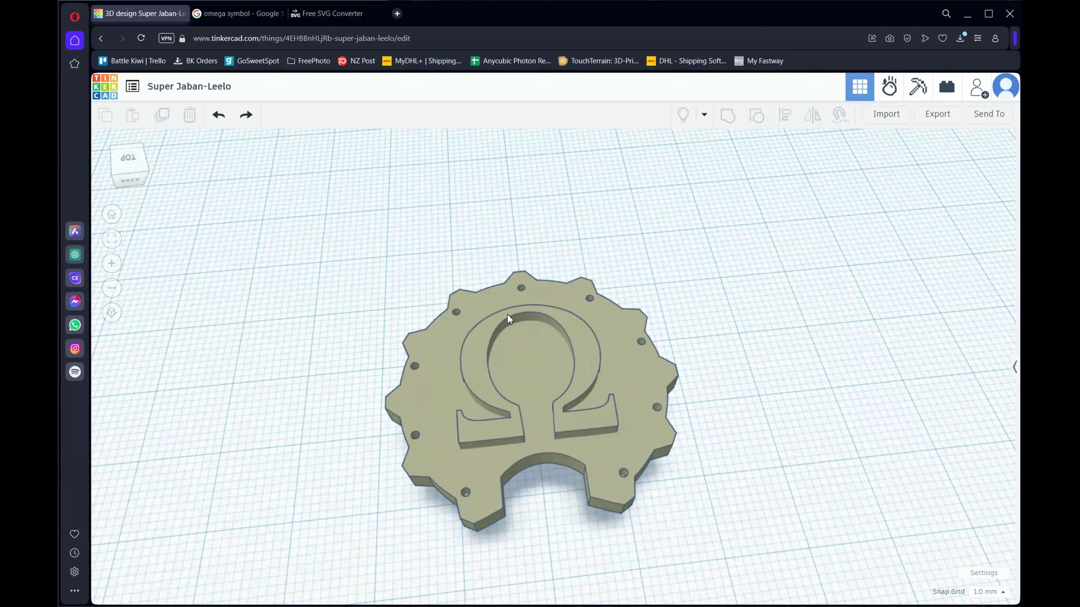
# Step: Switch the Omega on the dial from a solid to a Hole shape
pyautogui.click(587, 372)
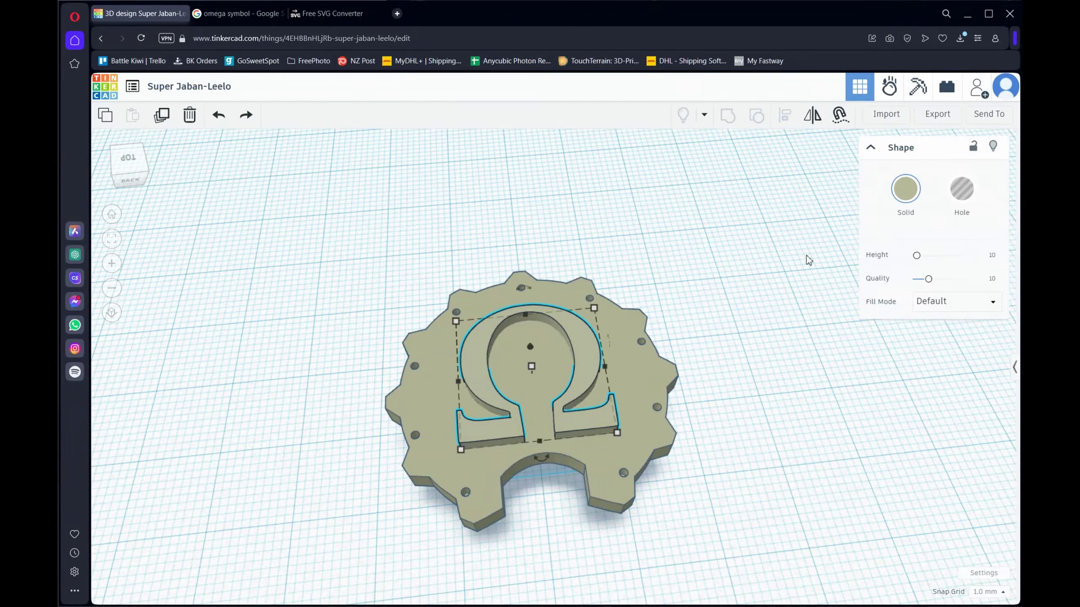
pyautogui.click(963, 191)
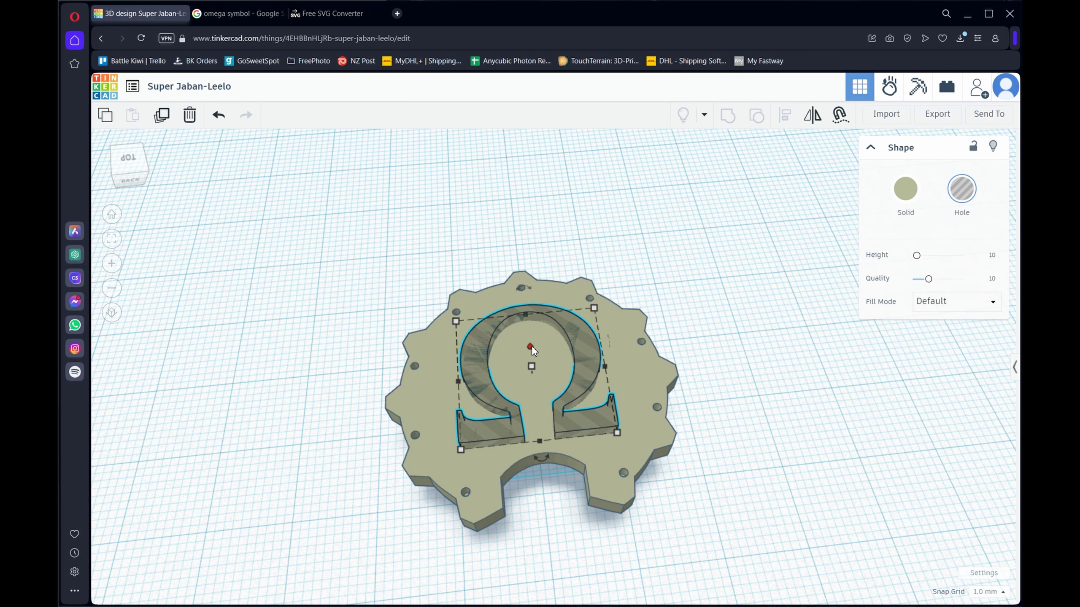
pyautogui.scroll(5, 531, 346)
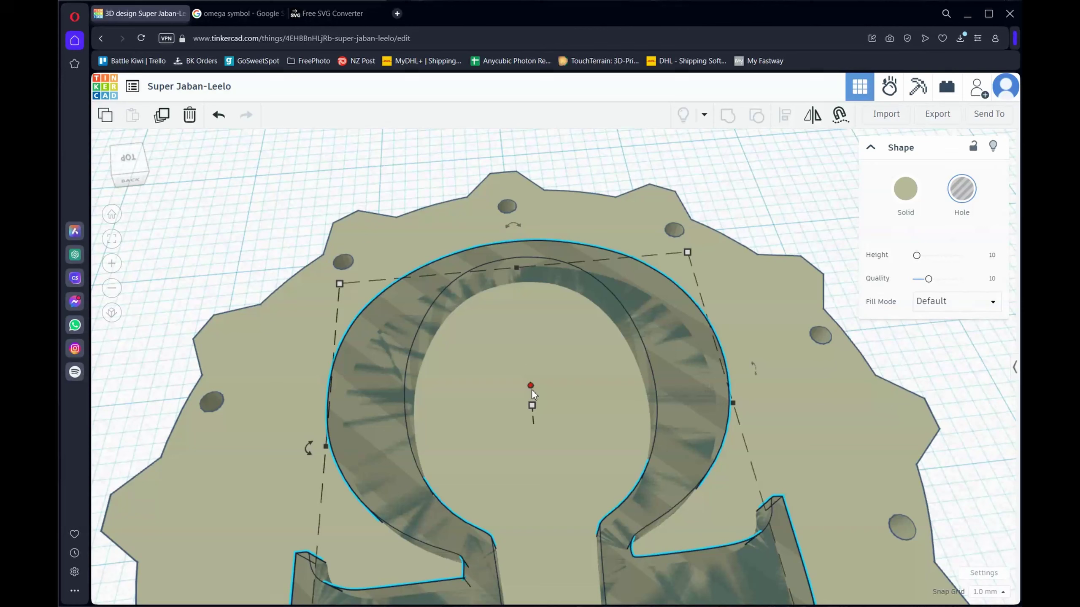
pyautogui.scroll(-3, 531, 389)
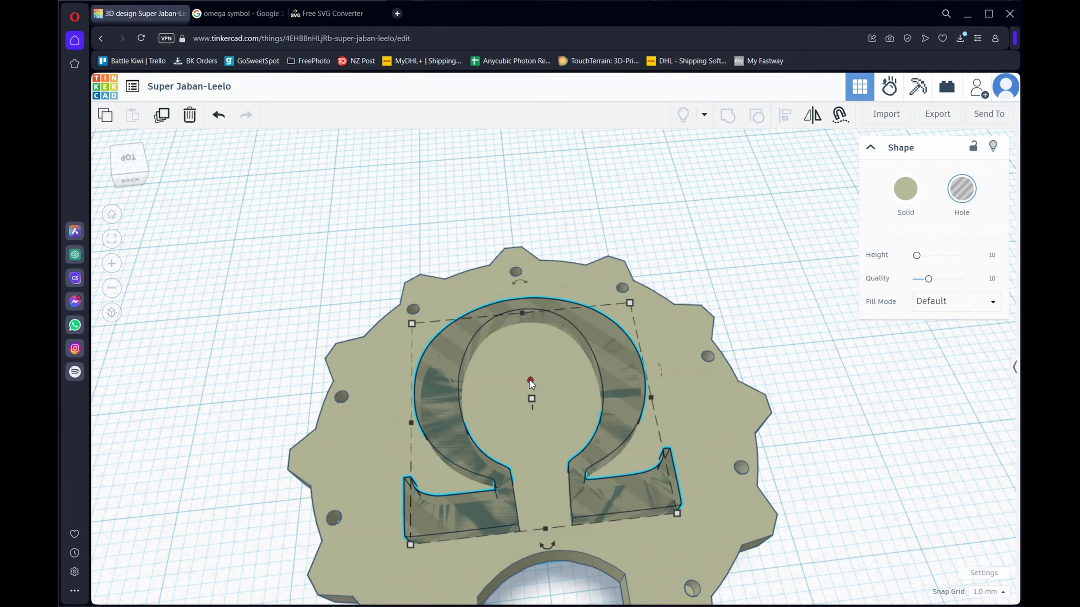
# Step: Select the Omega hole and shift it slightly on the dial
pyautogui.click(530, 380)
pyautogui.click(531, 379)
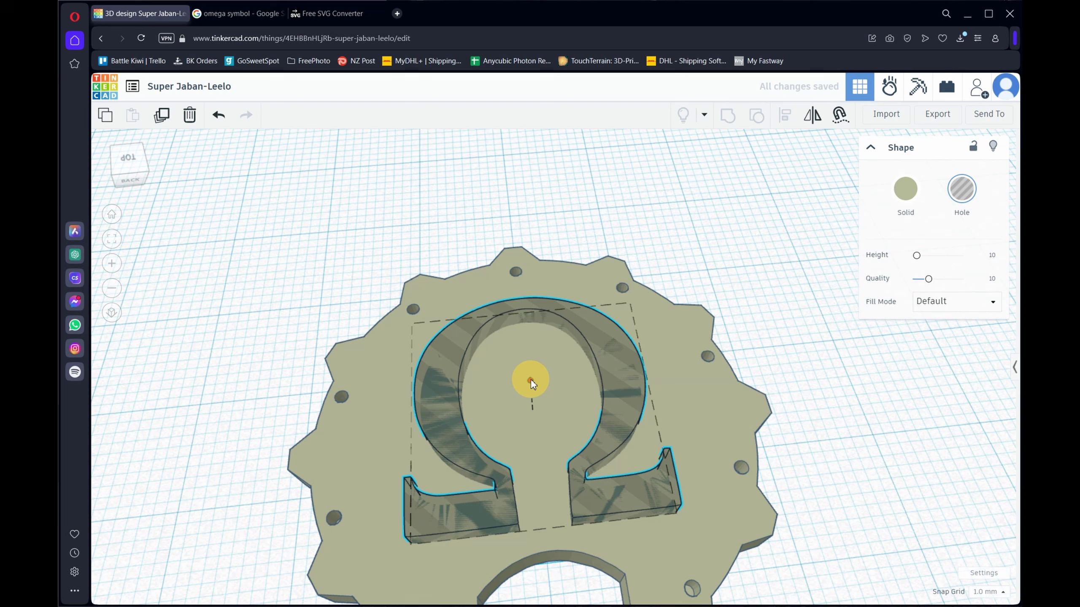
pyautogui.moveTo(530, 378); pyautogui.dragTo(531, 386)
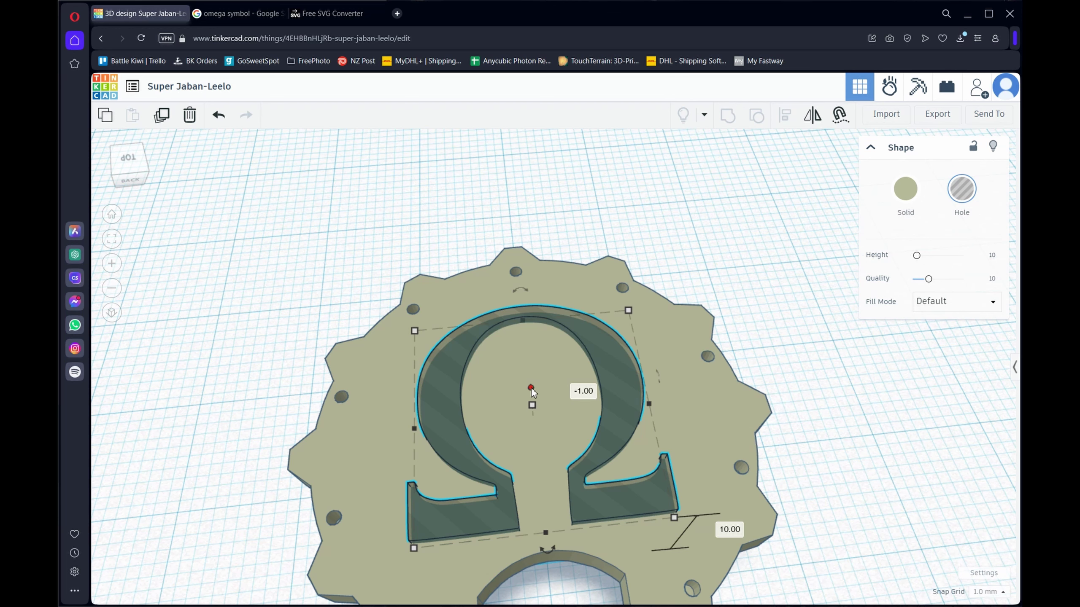
# Step: Change the Omega hole's elevation from -1.00 to -0.75
pyautogui.click(584, 395)
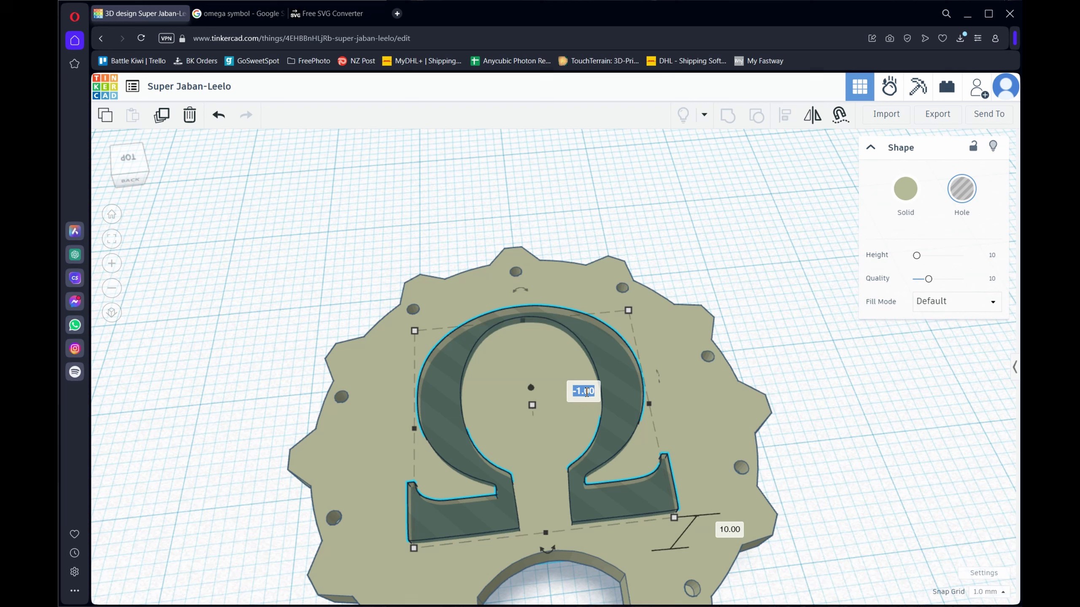
pyautogui.doubleClick(579, 391)
pyautogui.doubleClick(579, 390)
pyautogui.press('BackSpace')
pyautogui.write('10')
pyautogui.press('BackSpace')
pyautogui.press('BackSpace')
pyautogui.write('-0.75')
pyautogui.press('Return')
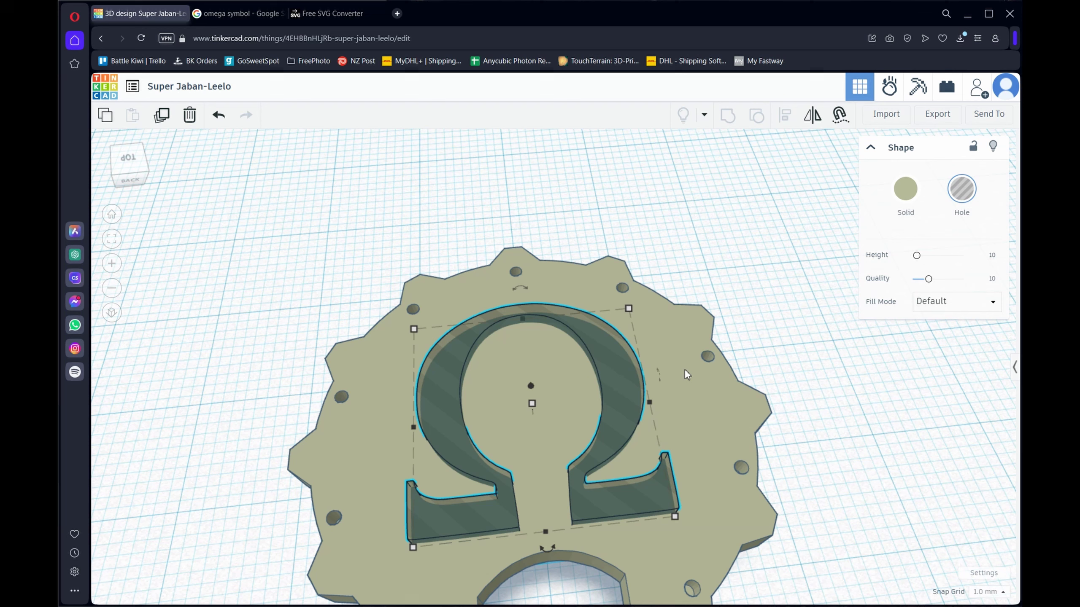
# Step: Group the Omega hole with the gear dial and orbit to inspect the engraved face
pyautogui.keyDown('shift'); pyautogui.click(694, 405); pyautogui.keyUp('shift')
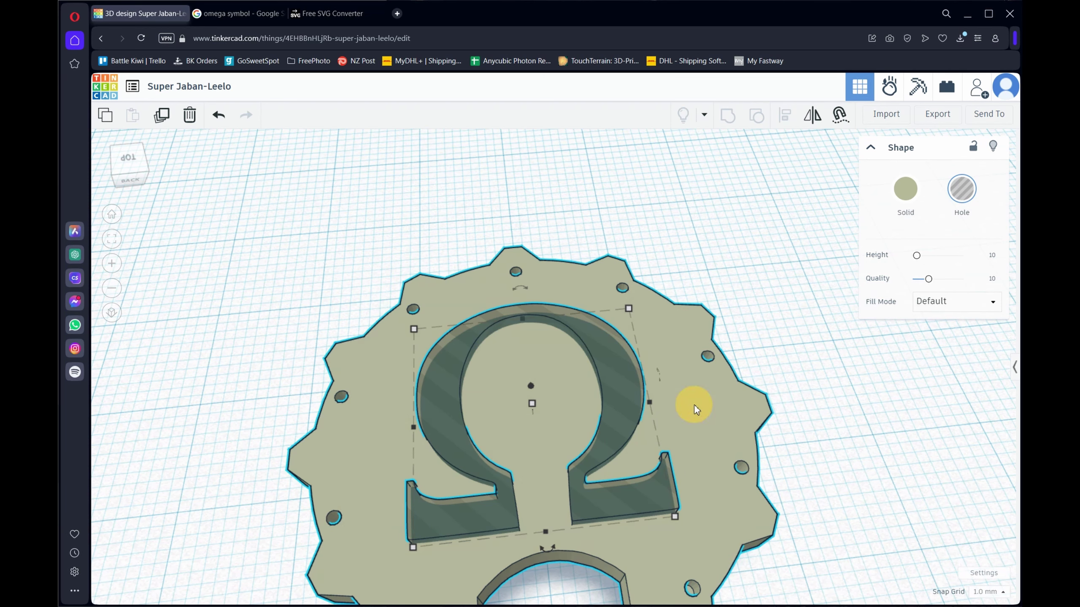
pyautogui.click(728, 122)
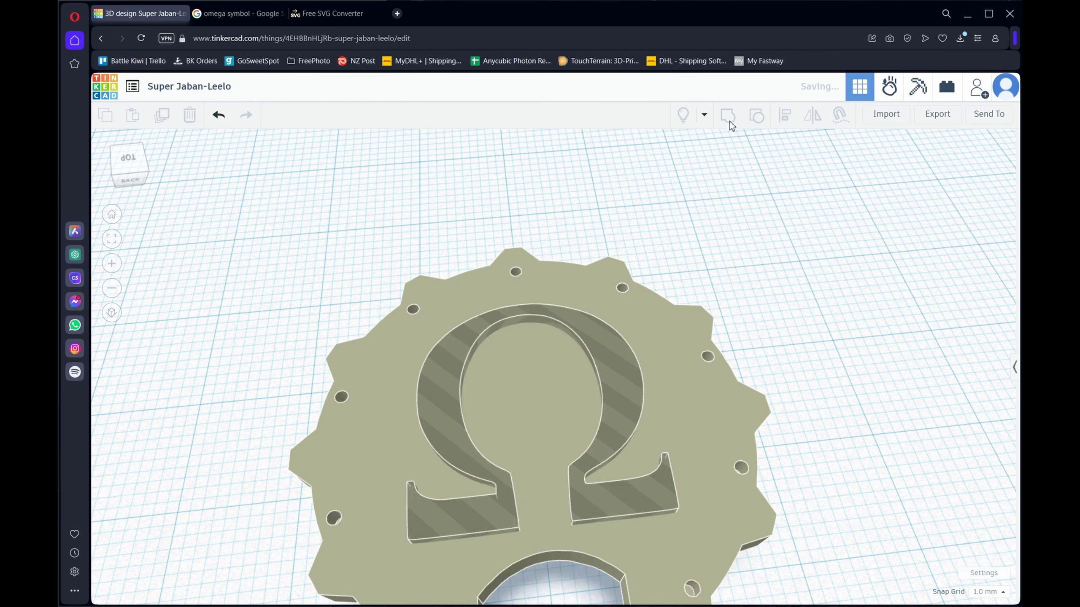
pyautogui.click(815, 388)
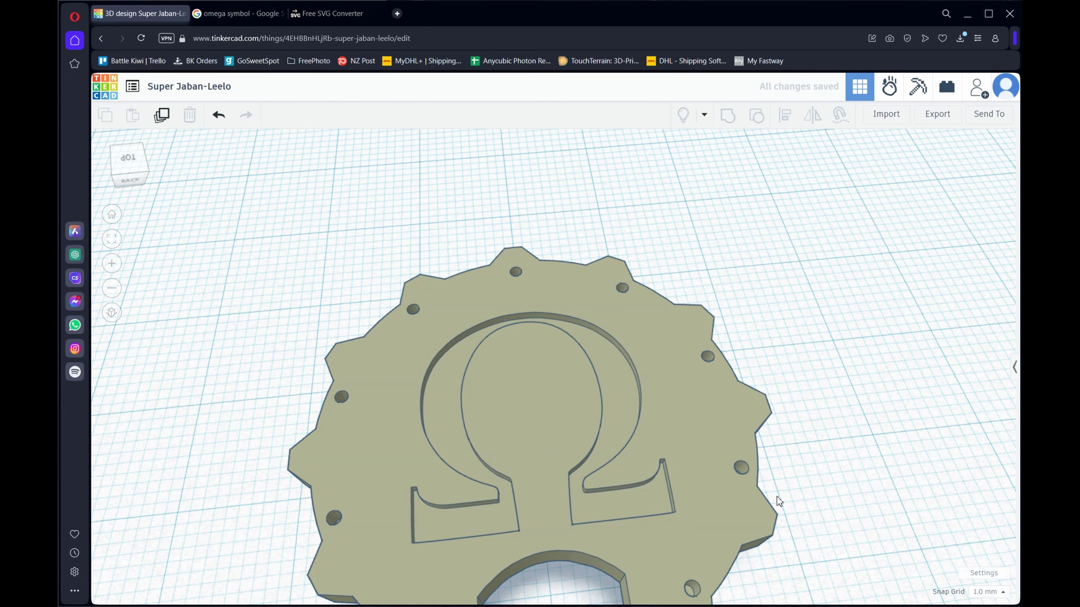
pyautogui.scroll(-5, 800, 429)
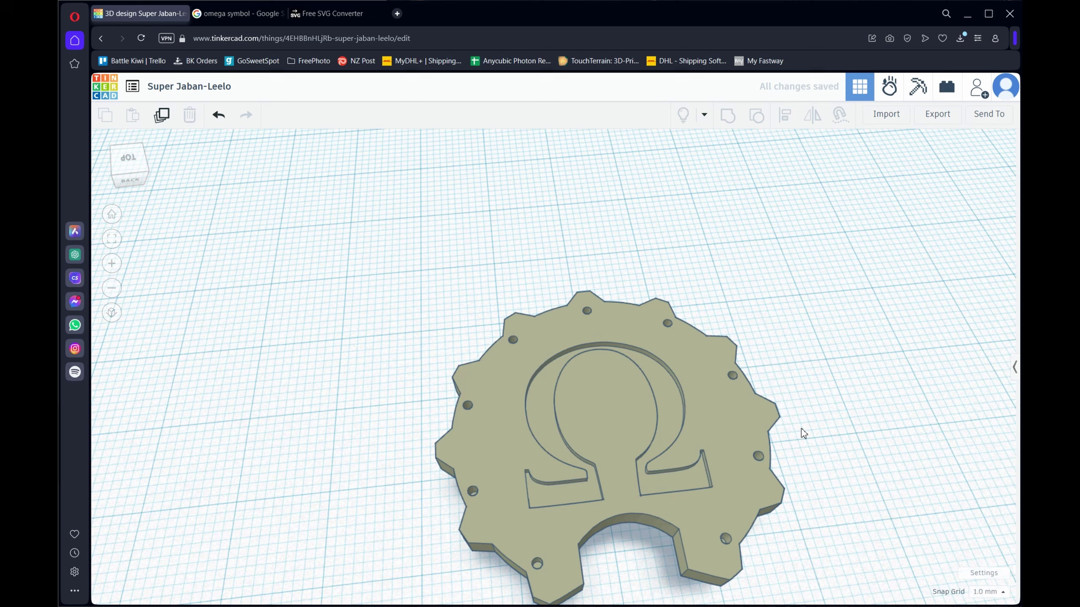
pyautogui.moveTo(831, 506); pyautogui.dragTo(879, 428, button='right')
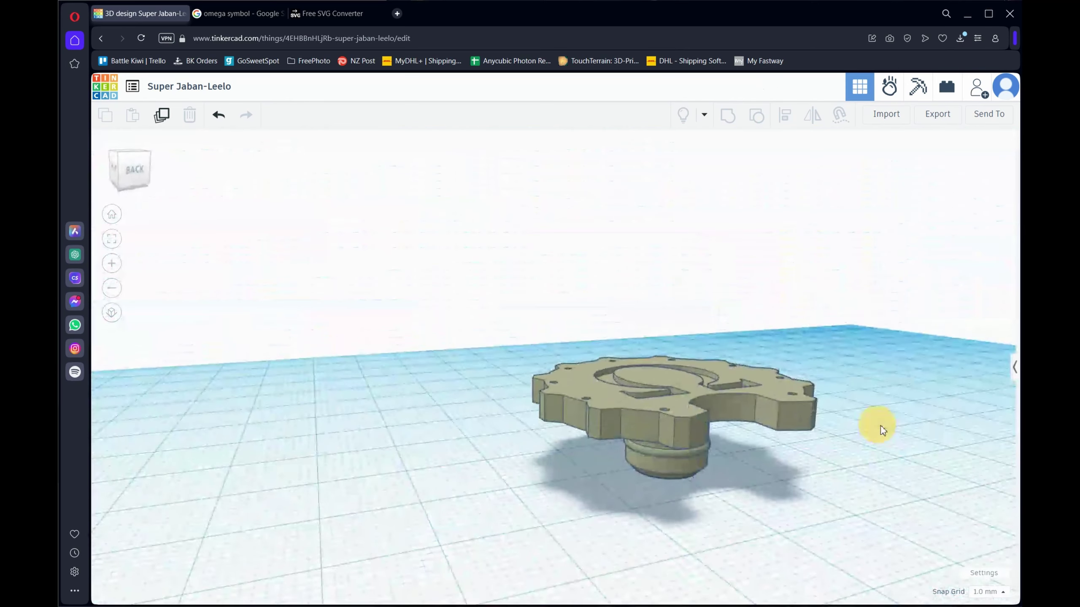
pyautogui.moveTo(881, 425); pyautogui.dragTo(785, 510, button='right')
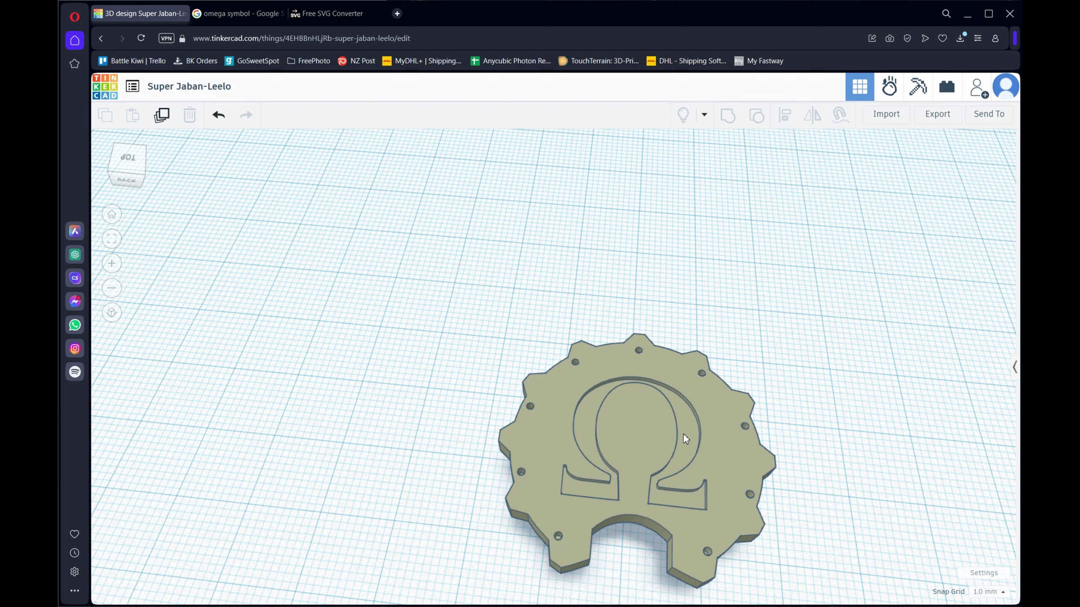
# Step: Export the engraved dial design as an .STL for 3D printing
pyautogui.click(938, 119)
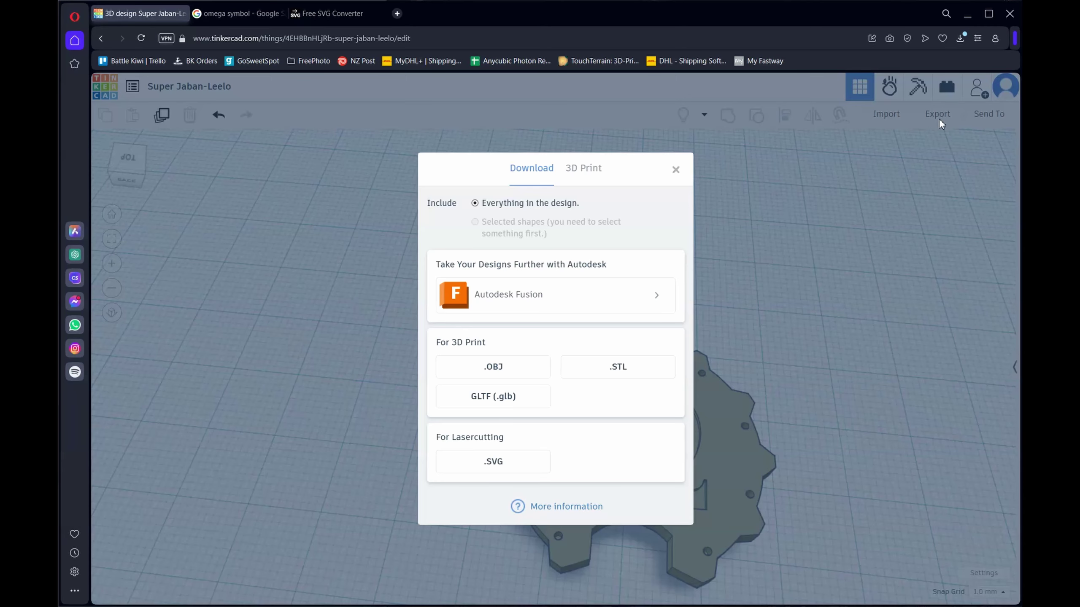
pyautogui.click(630, 367)
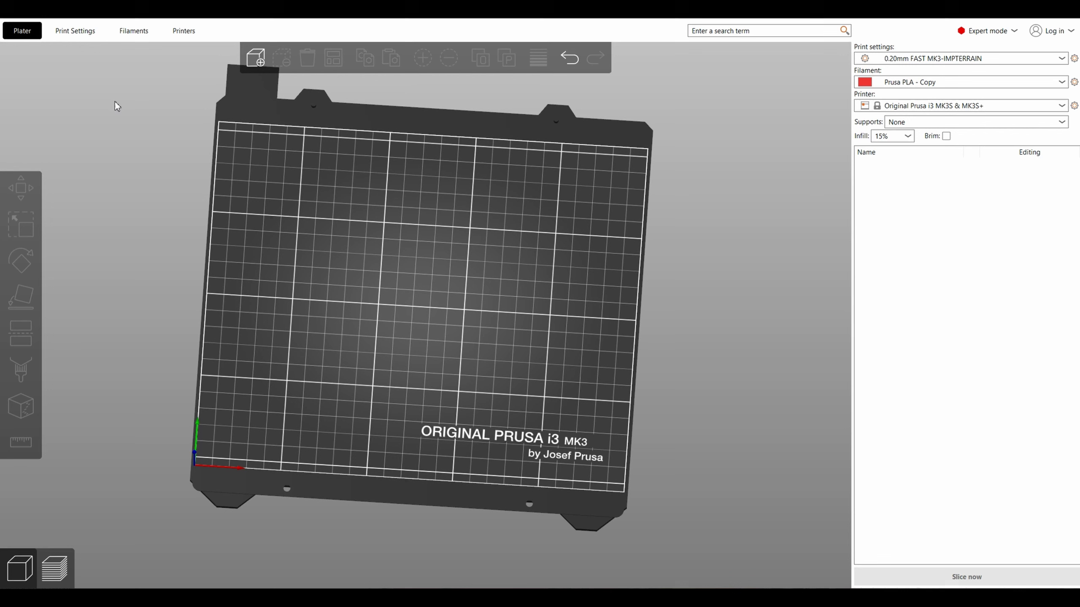
# Step: Load Super Jaban-Leelo.stl from Downloads onto the PrusaSlicer bed and view it at an angle
pyautogui.click(257, 60)
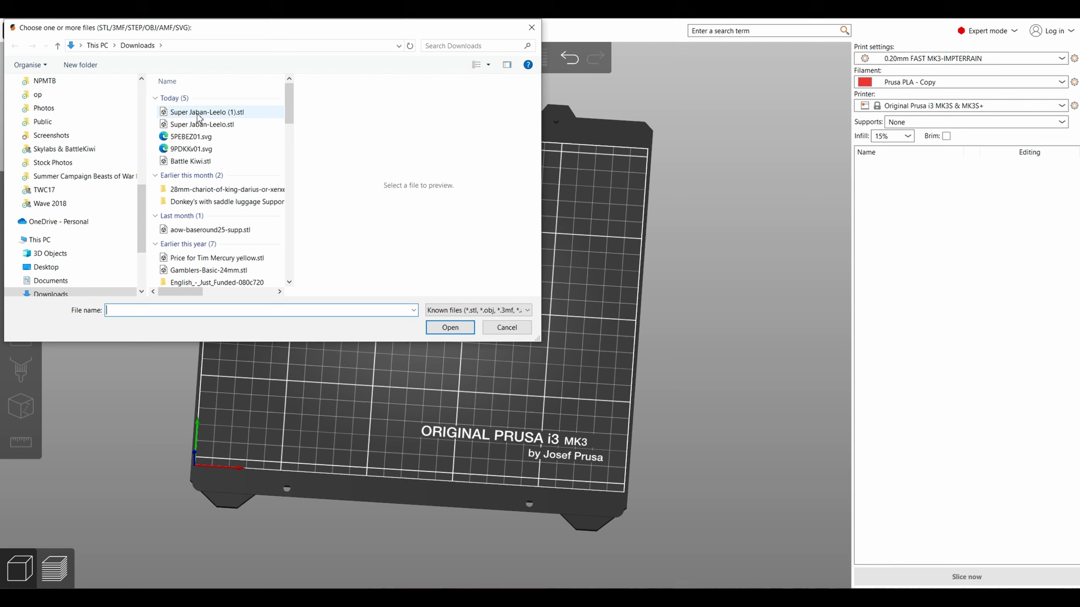
pyautogui.click(205, 126)
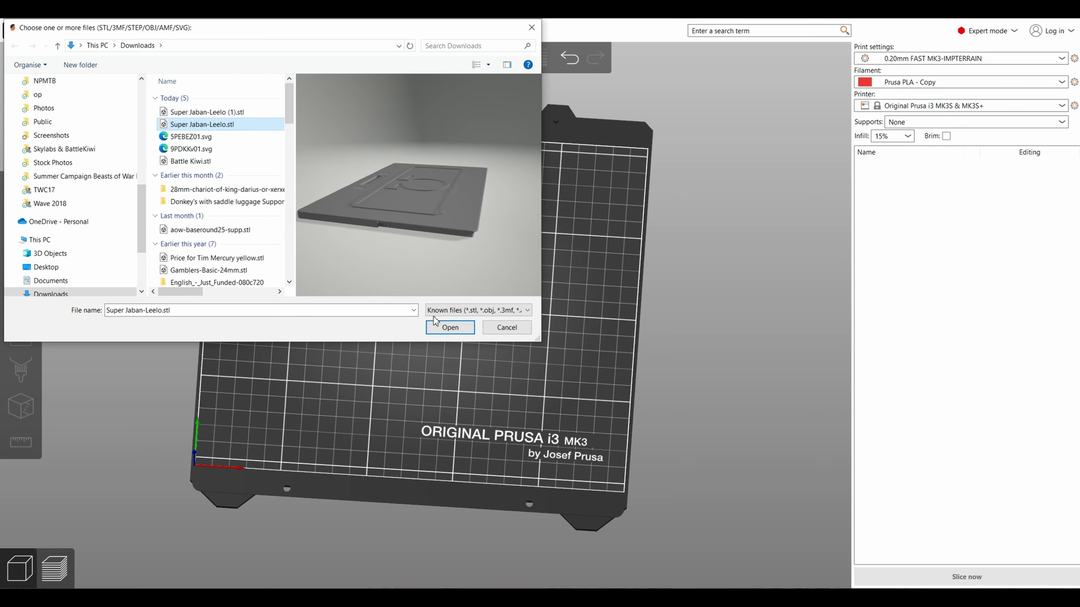
pyautogui.click(454, 330)
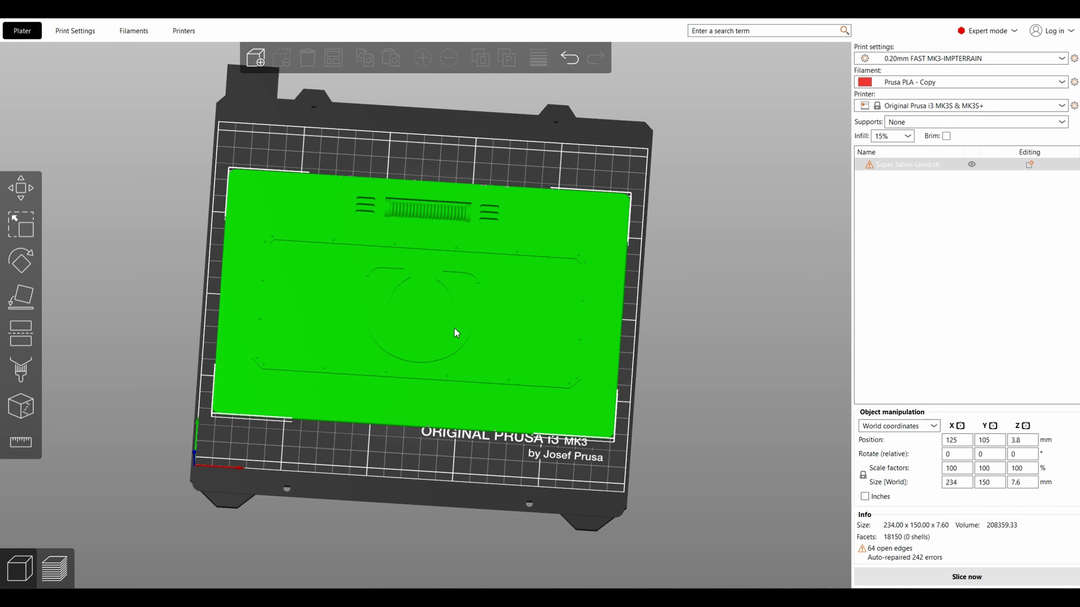
pyautogui.press('1')
pyautogui.moveTo(564, 461); pyautogui.dragTo(549, 300)
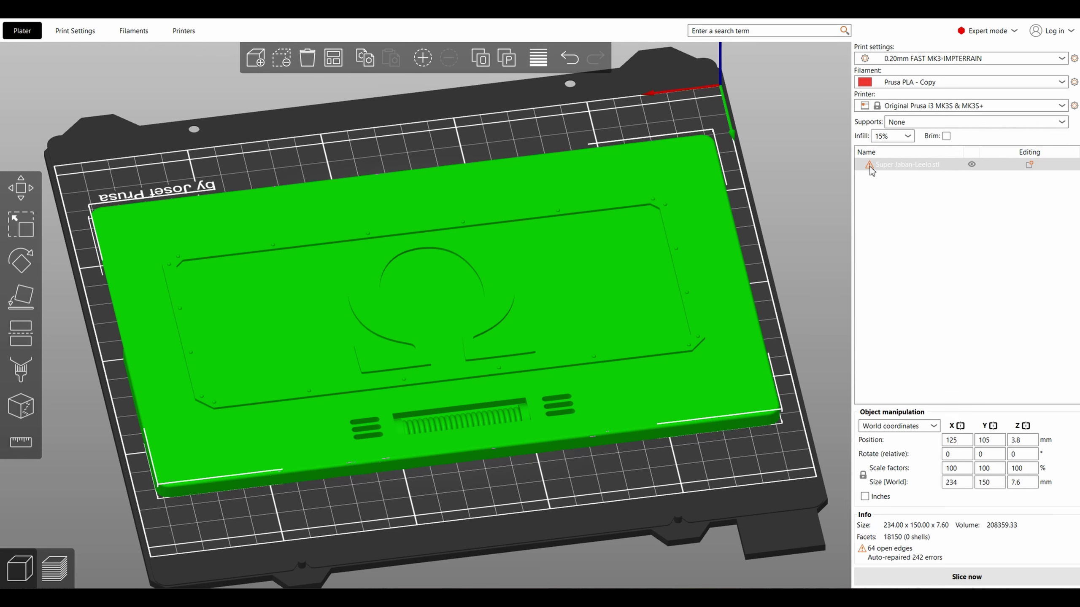
# Step: Repair the lid mesh with the Windows repair algorithm, undoing an accidental move
pyautogui.moveTo(870, 167)
pyautogui.rightClick(869, 166)
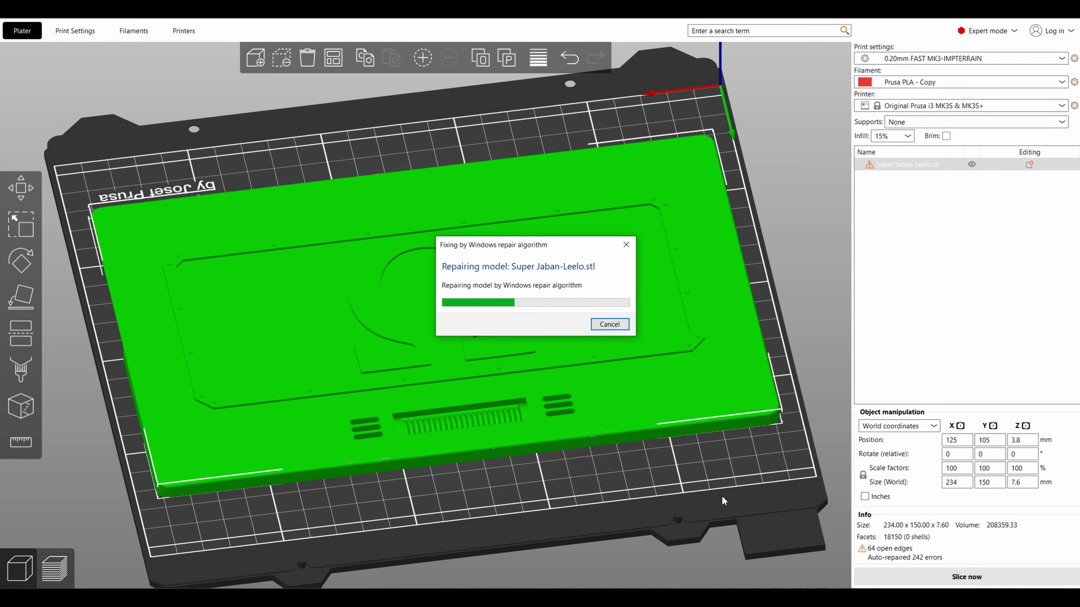
pyautogui.moveTo(588, 414); pyautogui.dragTo(576, 376)
pyautogui.hotkey('ctrl', 'z')
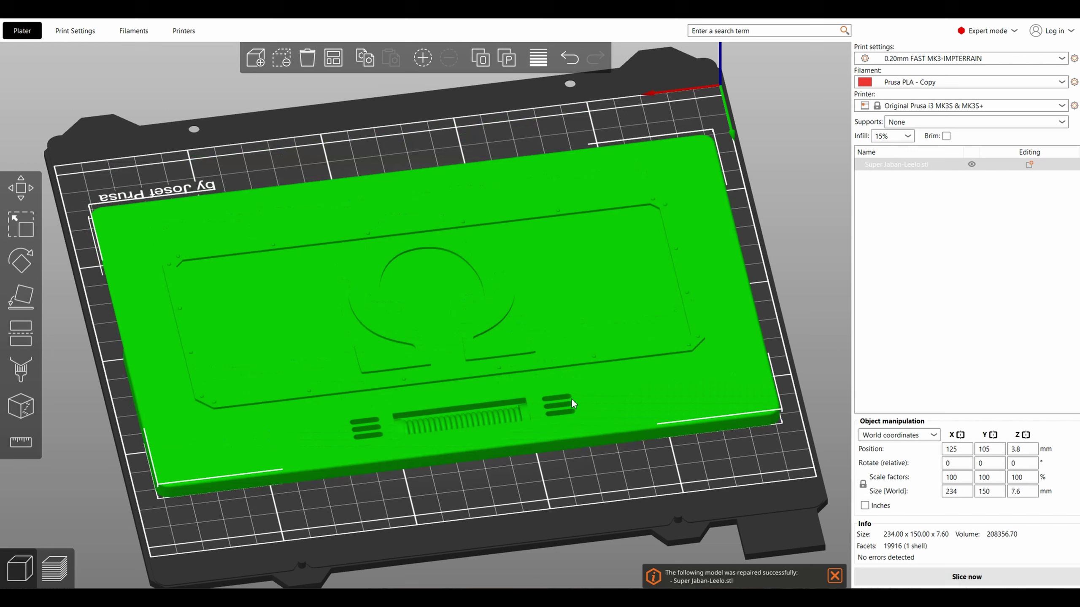
# Step: Add Super Jaban-Leelo (1).stl and move the dial off the lid onto open bed
pyautogui.click(256, 58)
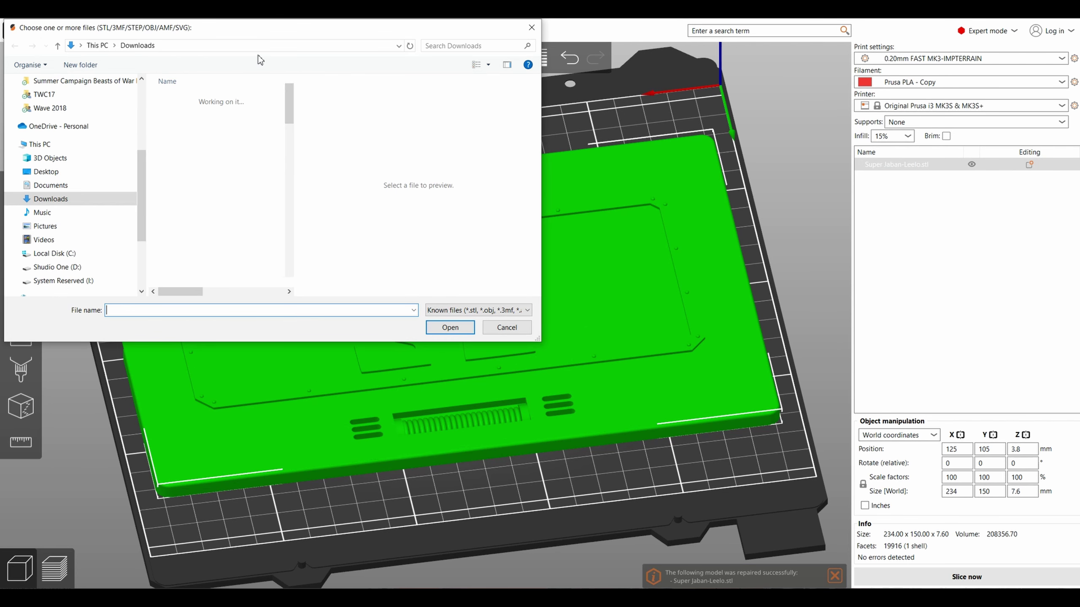
pyautogui.doubleClick(227, 116)
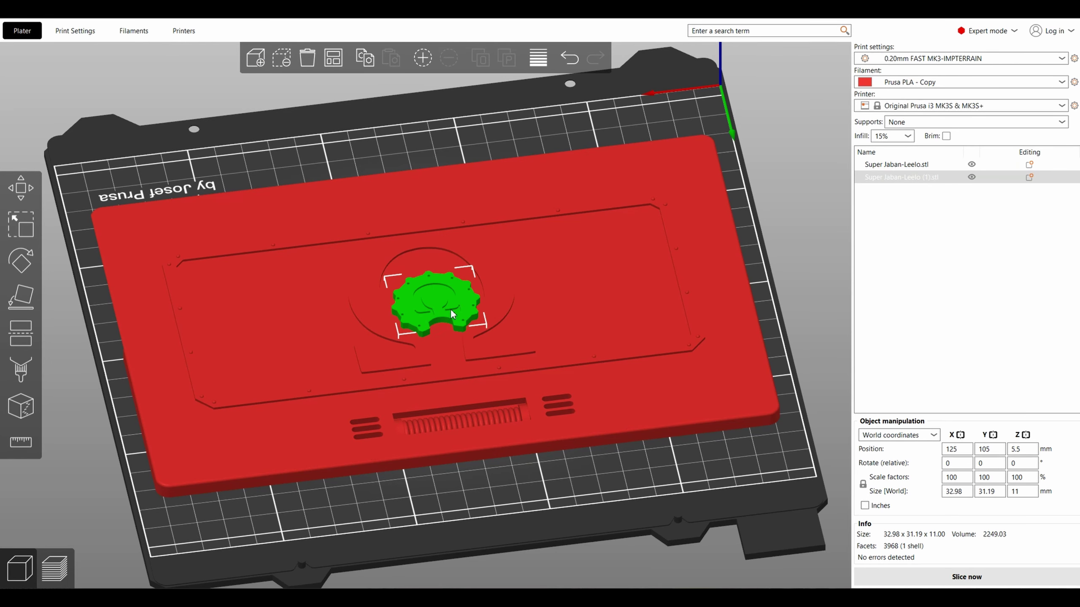
pyautogui.moveTo(453, 314); pyautogui.dragTo(620, 463)
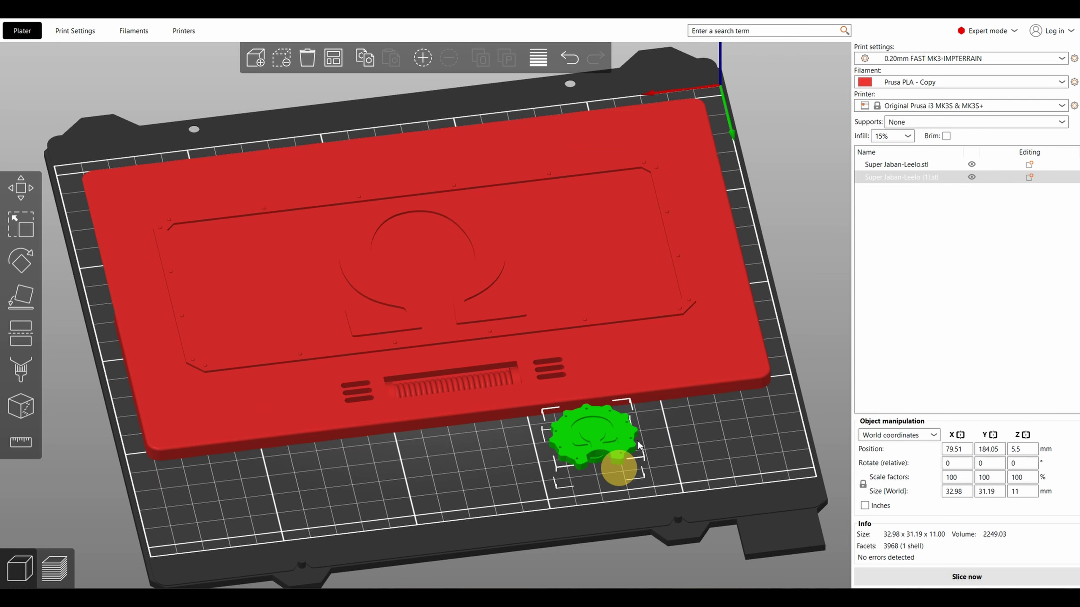
pyautogui.scroll(5, 610, 450)
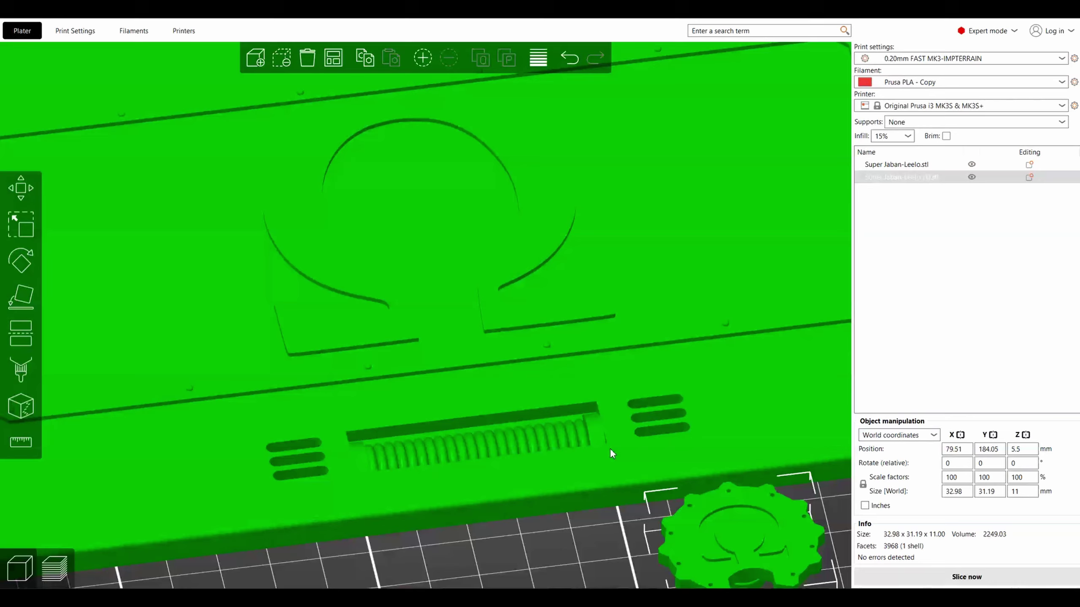
pyautogui.scroll(-5, 610, 451)
# Step: Delete the lid plate from the bed
pyautogui.click(666, 359)
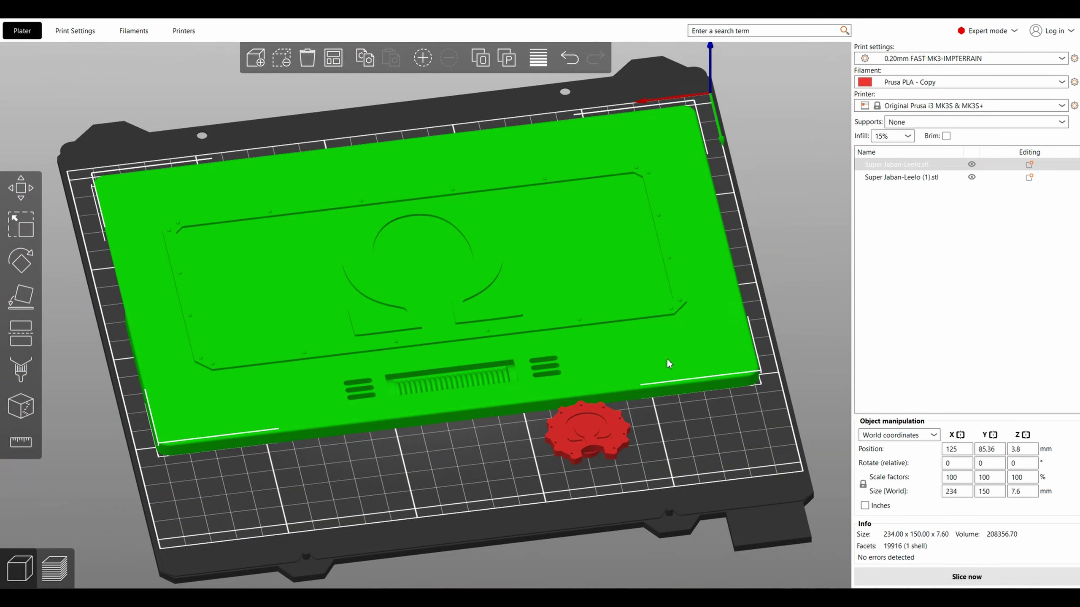
pyautogui.rightClick(667, 359)
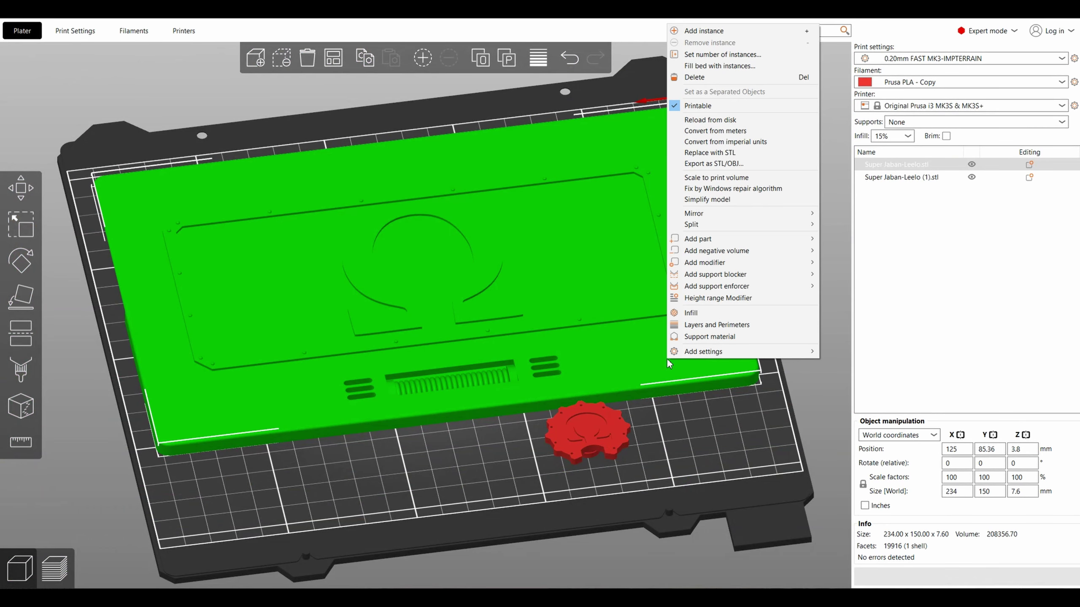
pyautogui.click(697, 78)
pyautogui.scroll(5, 434, 272)
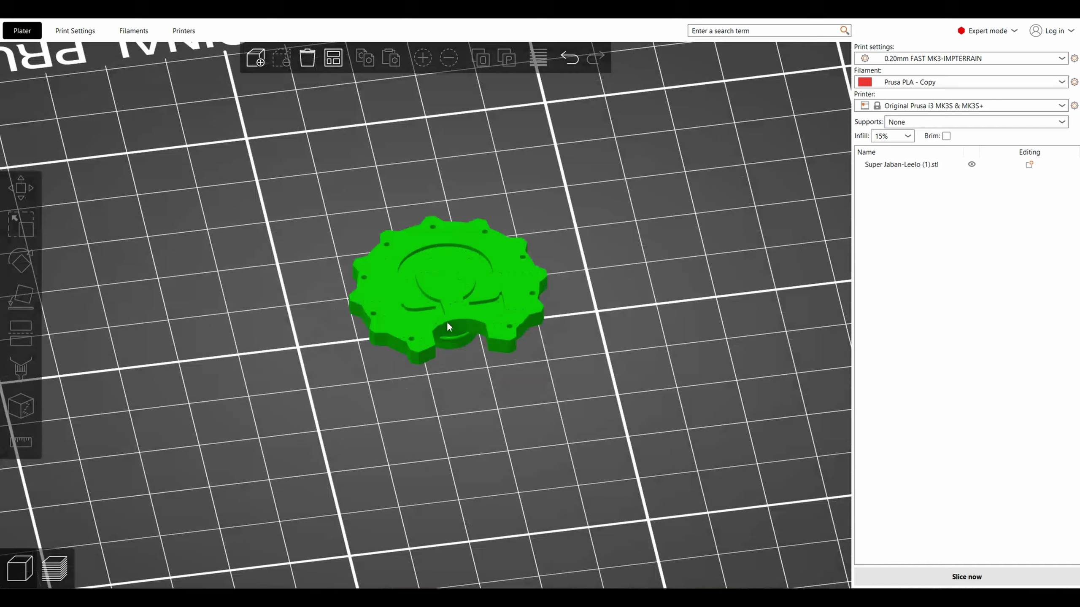
pyautogui.moveTo(475, 452)
pyautogui.mouseDown()
pyautogui.moveTo(526, 437)
pyautogui.moveTo(510, 429)
pyautogui.moveTo(473, 458)
pyautogui.mouseUp()
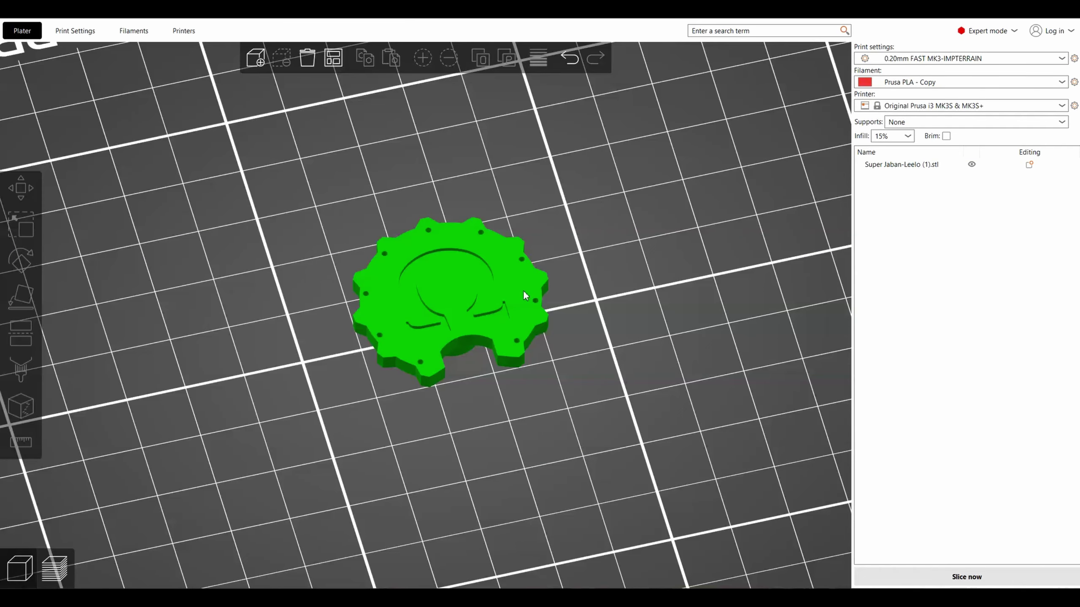
# Step: Use Place on Face to lay the dial face-down on its Omega side, then orbit to check
pyautogui.click(382, 296)
pyautogui.click(27, 301)
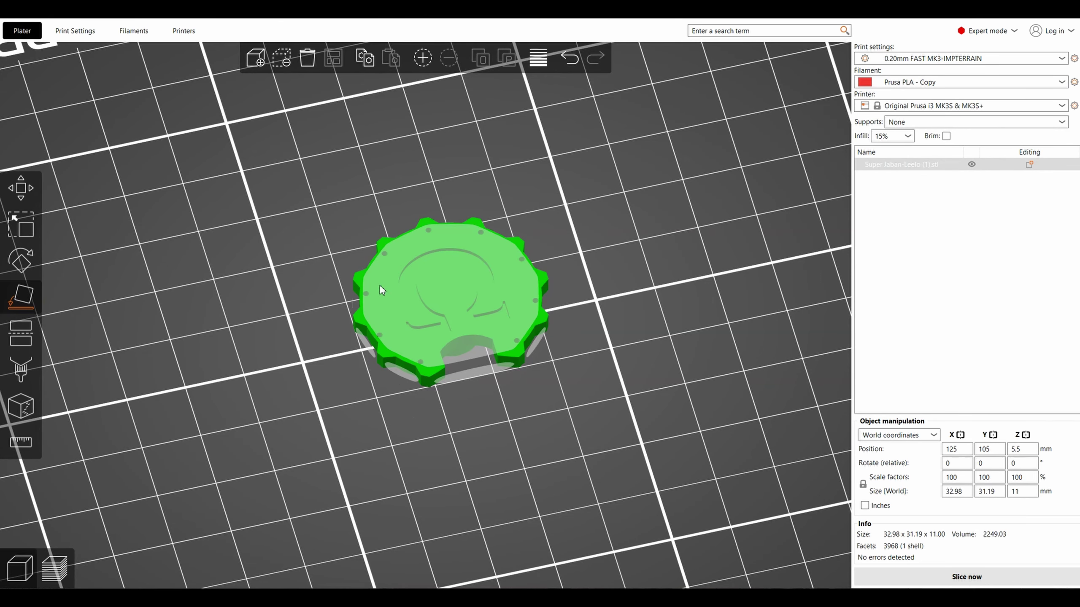
pyautogui.click(390, 302)
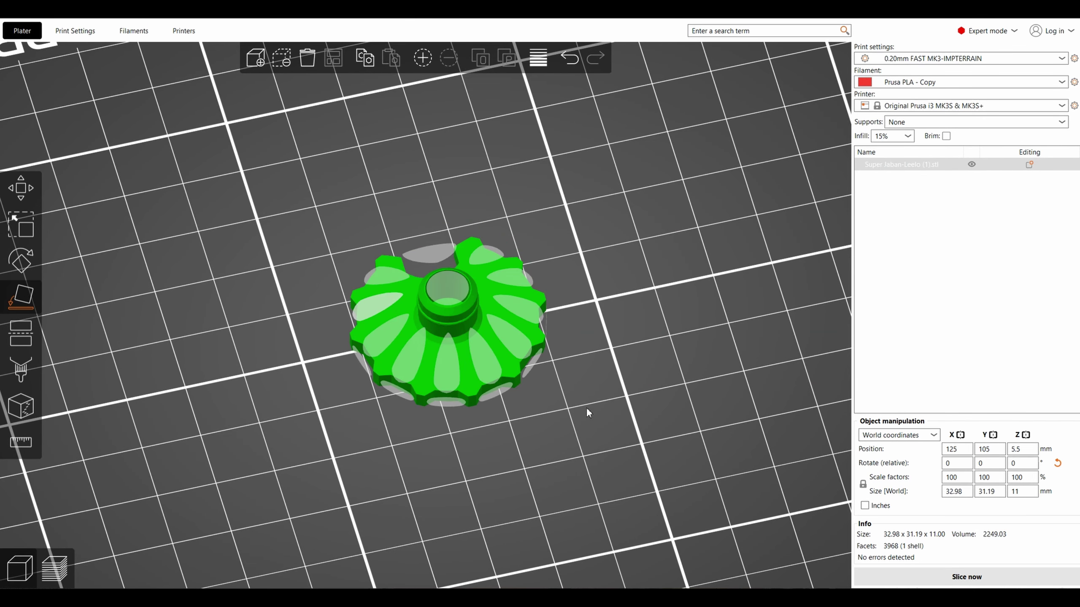
pyautogui.scroll(-3, 588, 413)
pyautogui.click(590, 425)
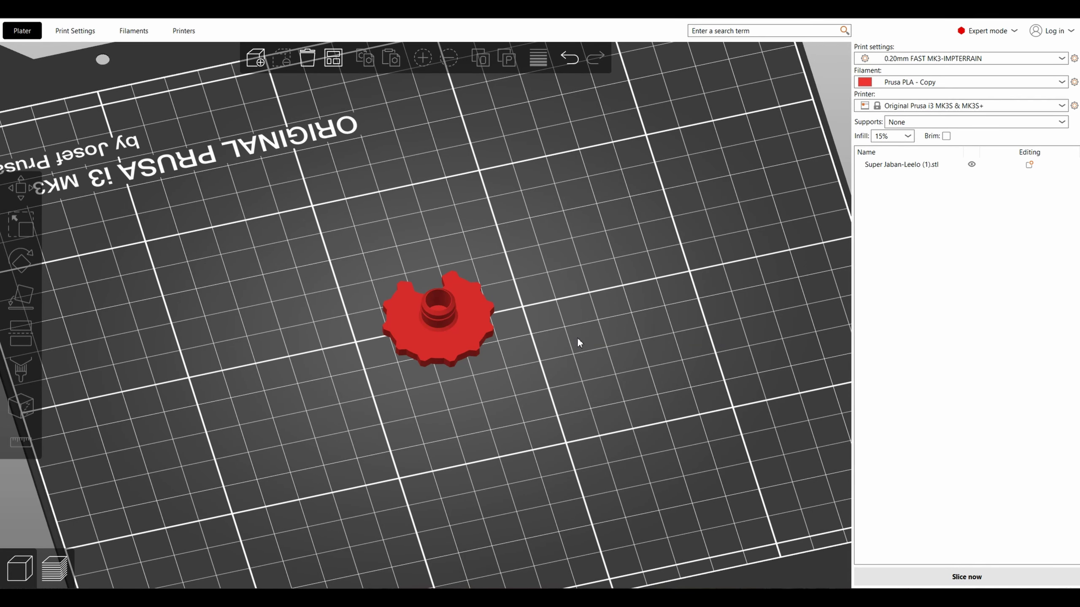
pyautogui.scroll(-2, 577, 338)
pyautogui.moveTo(563, 386); pyautogui.dragTo(650, 451)
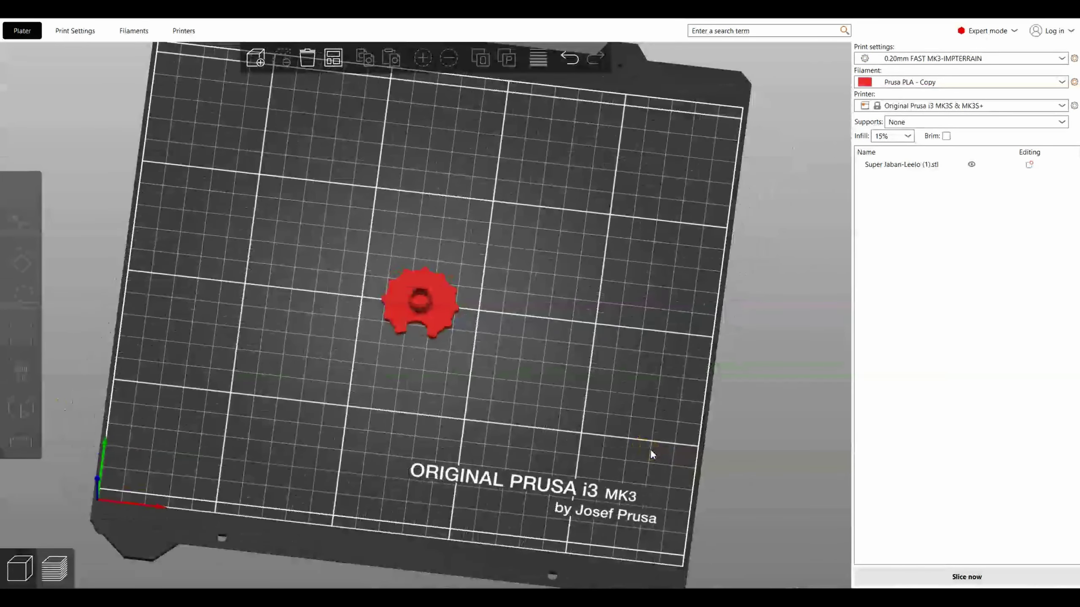